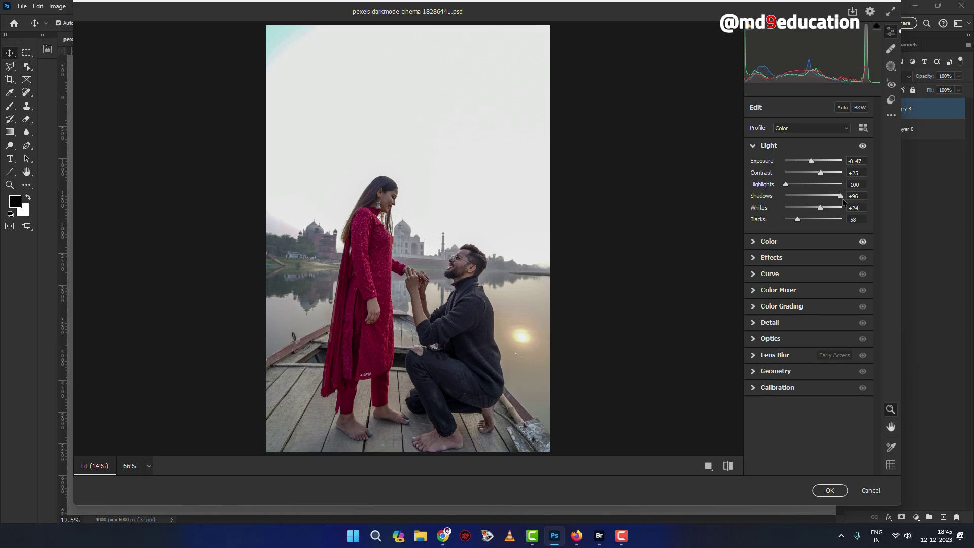
Step: Set the photo's shadows to +75 and its exposure to -0.10
drag(842, 200, 838, 202)
drag(812, 165, 813, 163)
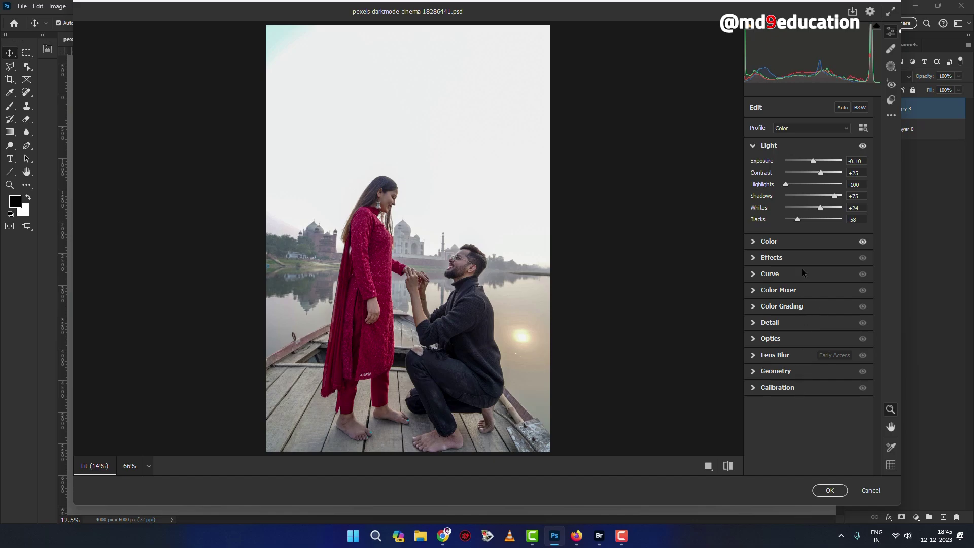
Step: Create a background mask and brush-subtract the area on the standing woman's front foot from it
key(shift+w)
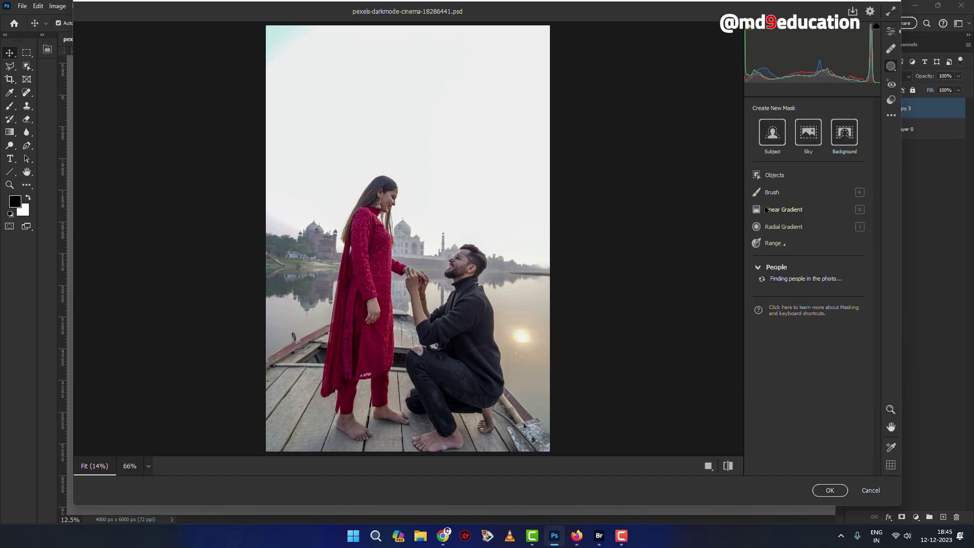
click(851, 143)
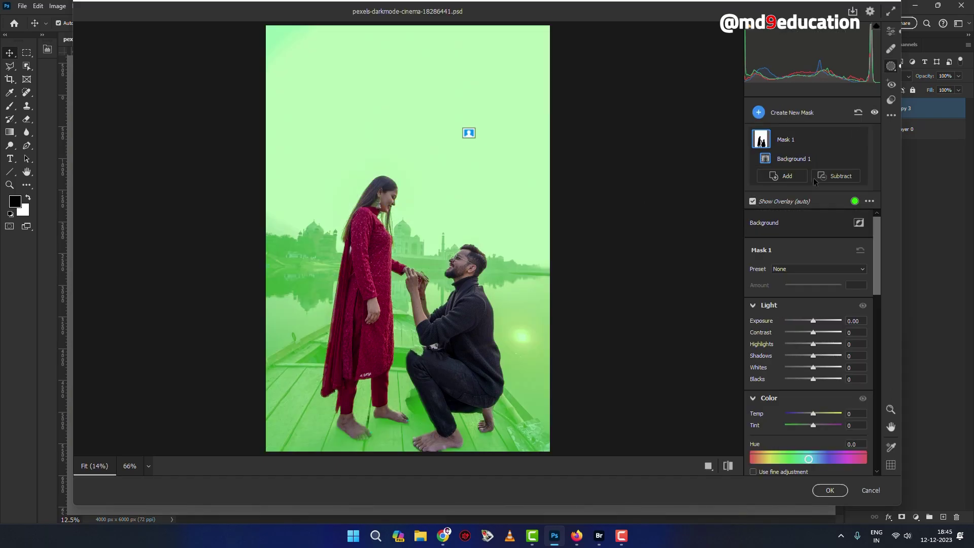
click(841, 176)
click(871, 244)
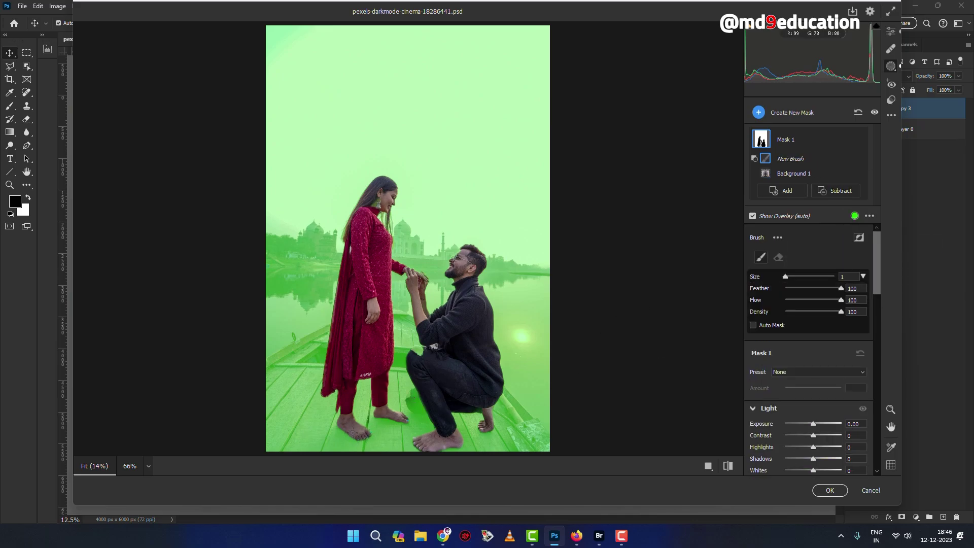
drag(352, 432, 360, 435)
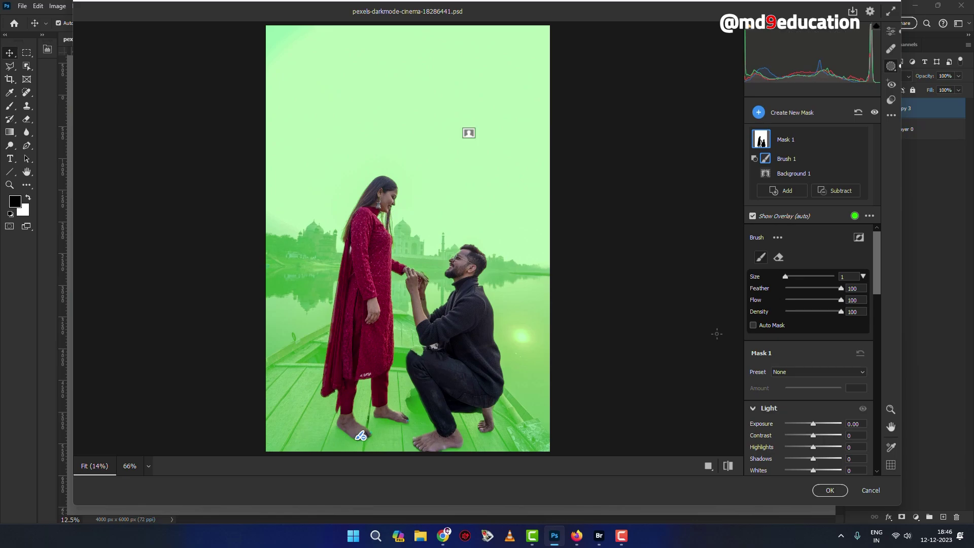
Step: Subtract the kneeling man's ripped knee areas from the background mask with a size 3 brush, and reduce the brush size to 1
key(ctrl+plus)
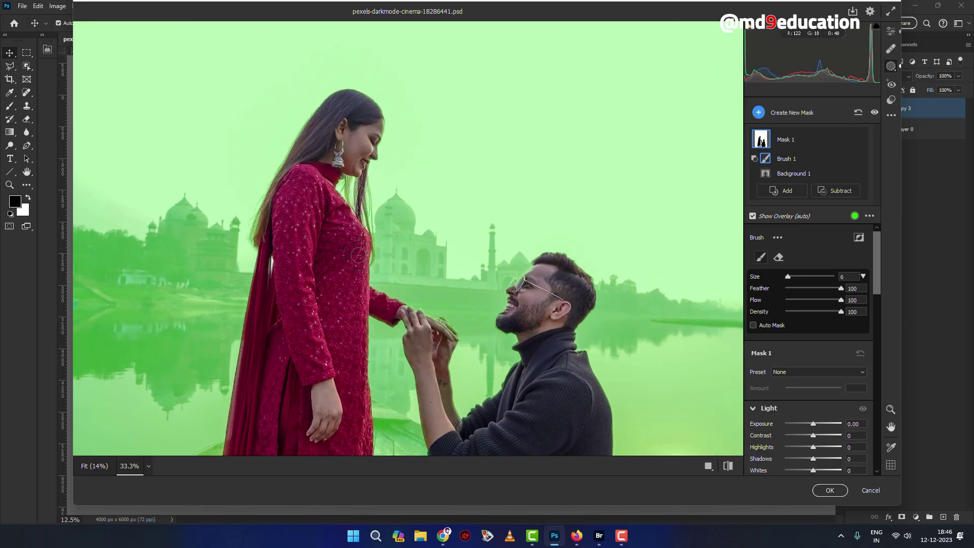
key(bracketleft)
key(bracketleft)
key(bracketleft)
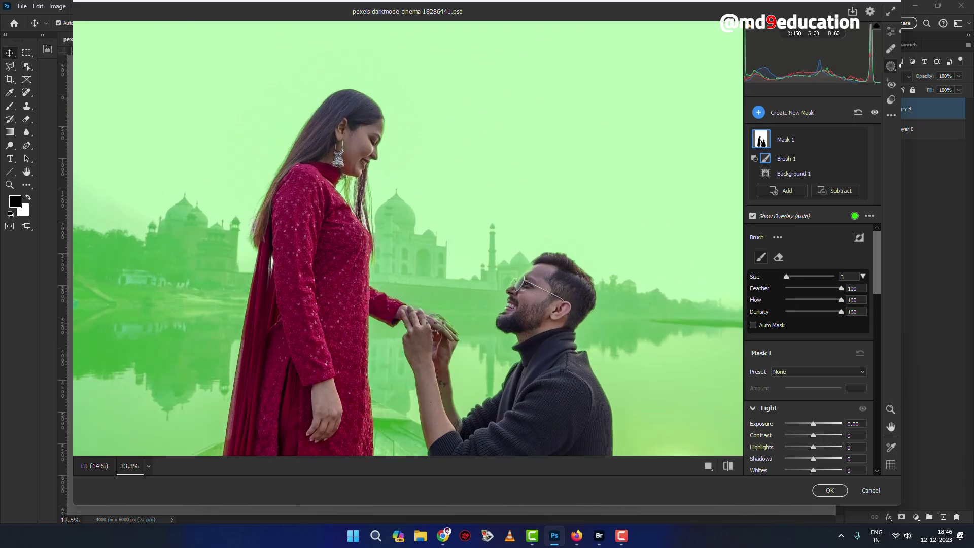
scroll(574, 379, down, 5)
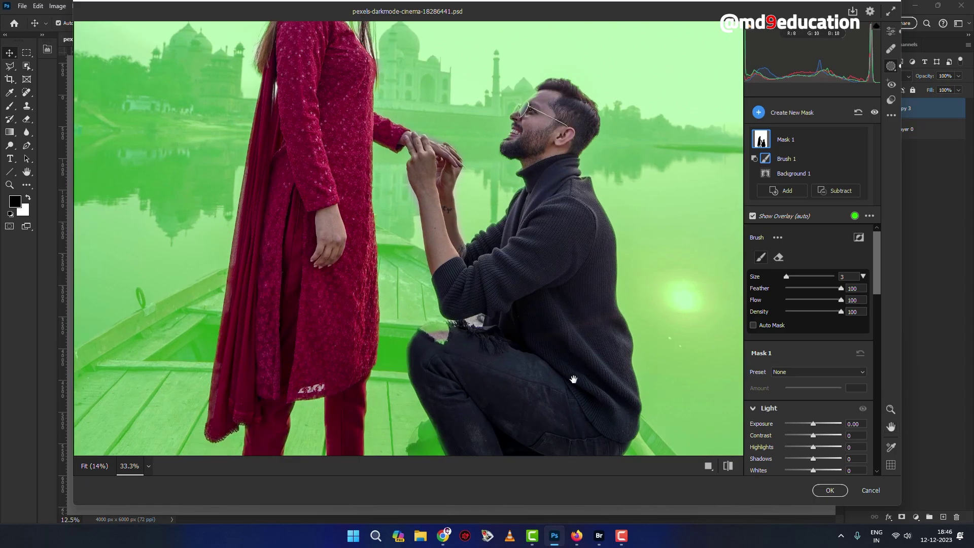
drag(446, 341, 423, 337)
drag(450, 385, 448, 305)
mouse_move(436, 345)
mouse_down()
mouse_move(417, 355)
mouse_move(472, 398)
mouse_move(446, 387)
mouse_move(458, 357)
mouse_up()
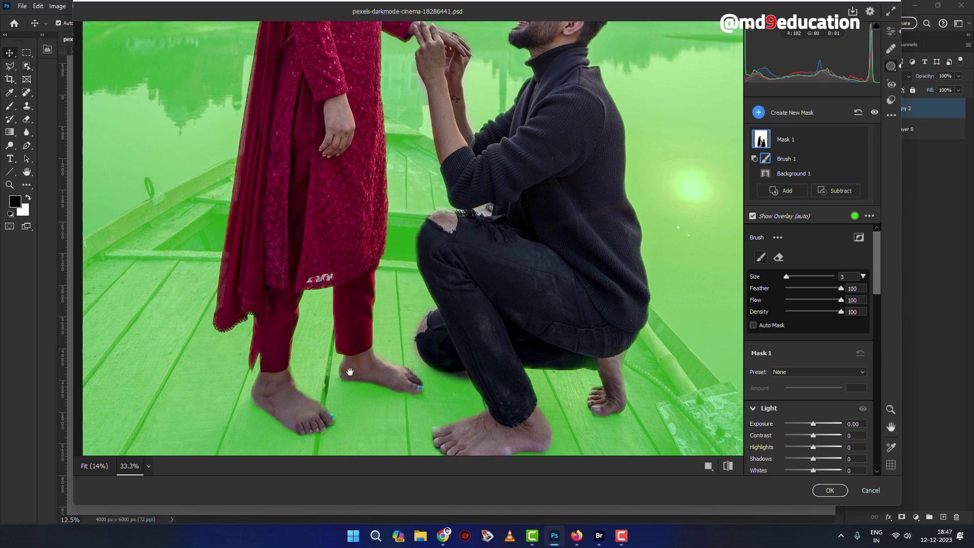
drag(517, 441, 515, 354)
key(bracketleft)
key(bracketleft)
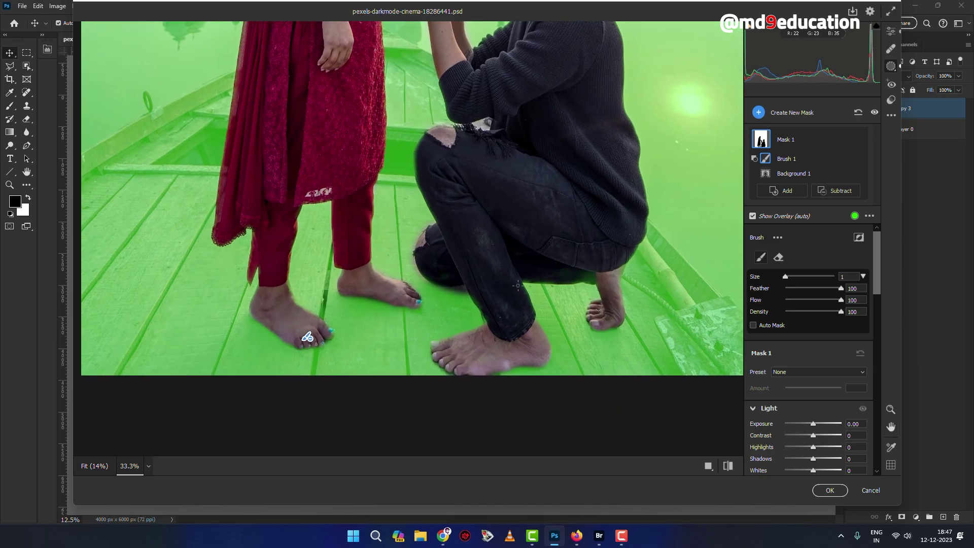
Step: Set the background mask's exposure to -0.50, temperature to +5 and tint to +33, and raise its saturation slightly
key(ctrl+0)
drag(878, 251, 878, 276)
drag(813, 327, 811, 330)
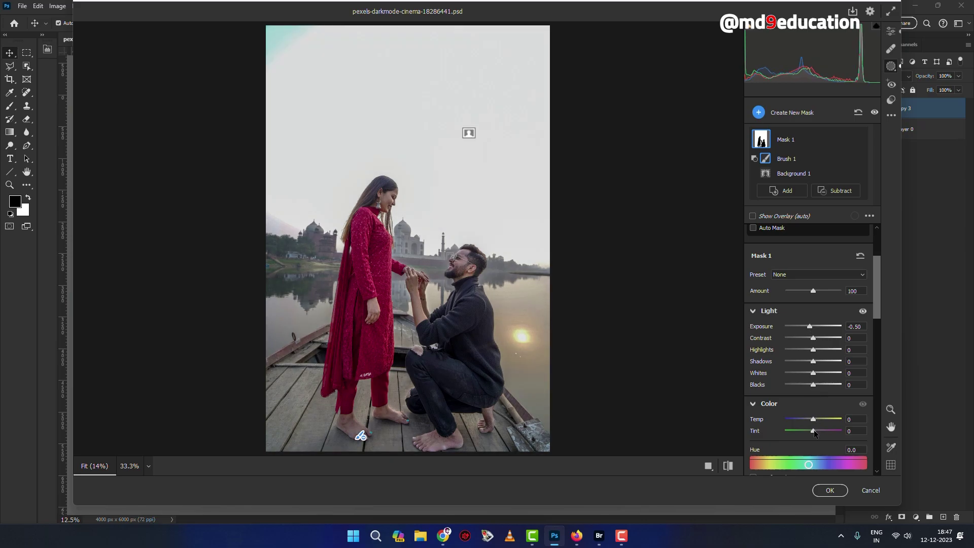
drag(813, 421, 821, 431)
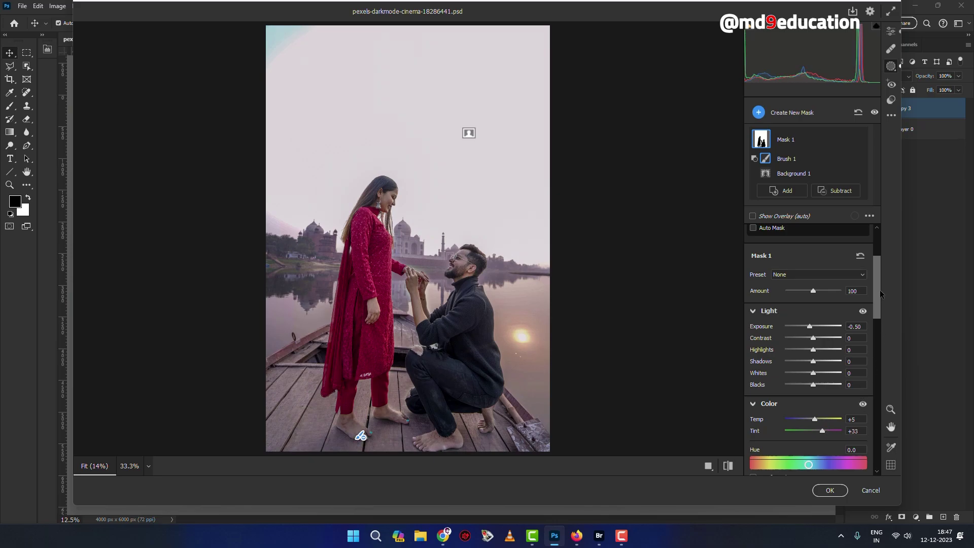
drag(879, 291, 880, 303)
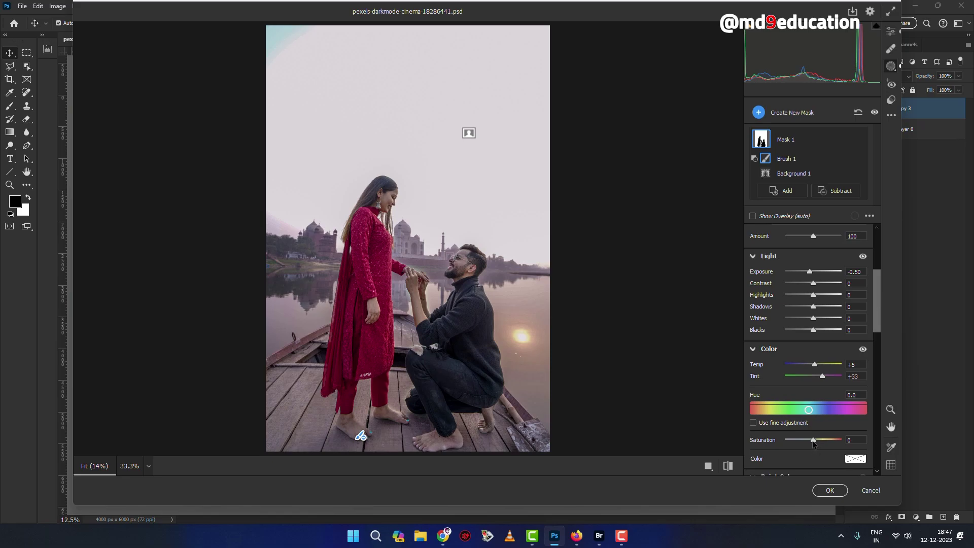
mouse_move(813, 440)
mouse_down()
mouse_move(822, 440)
mouse_move(814, 438)
mouse_up()
drag(880, 319, 880, 394)
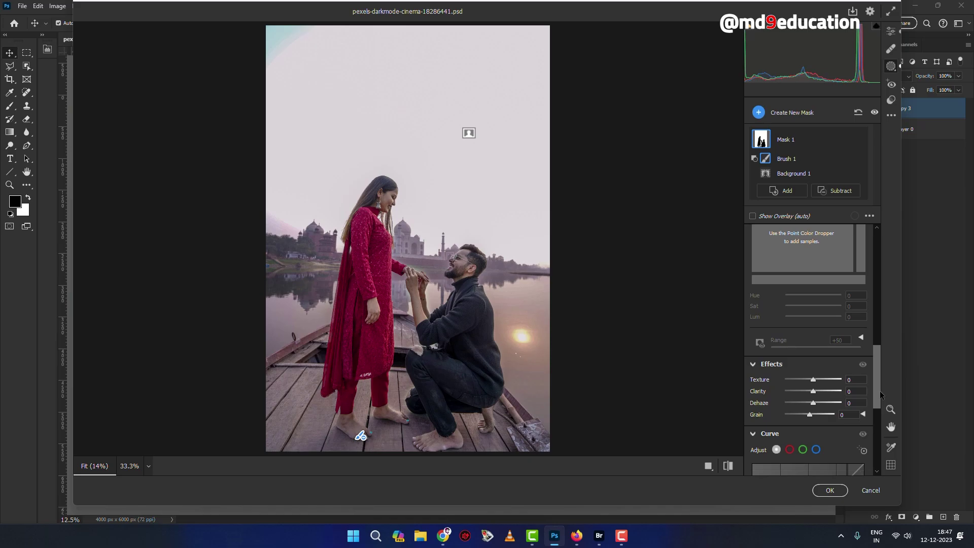
Step: Create a new people mask covering the facial skin and body skin of Person 1
click(799, 112)
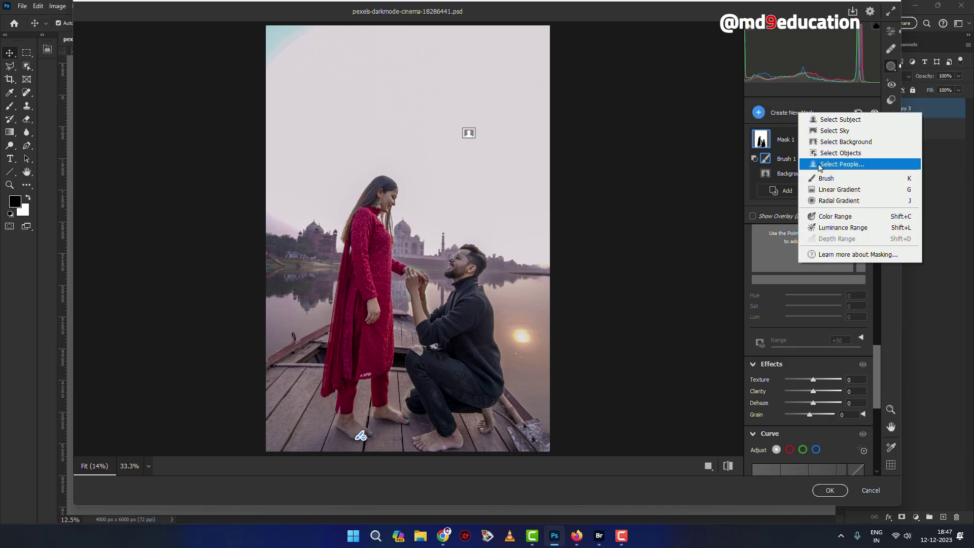
click(820, 166)
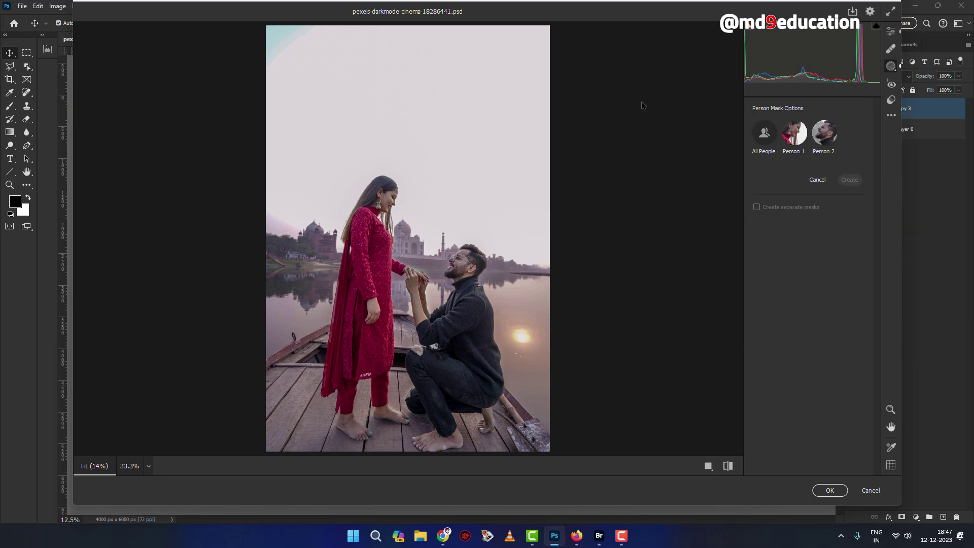
click(794, 133)
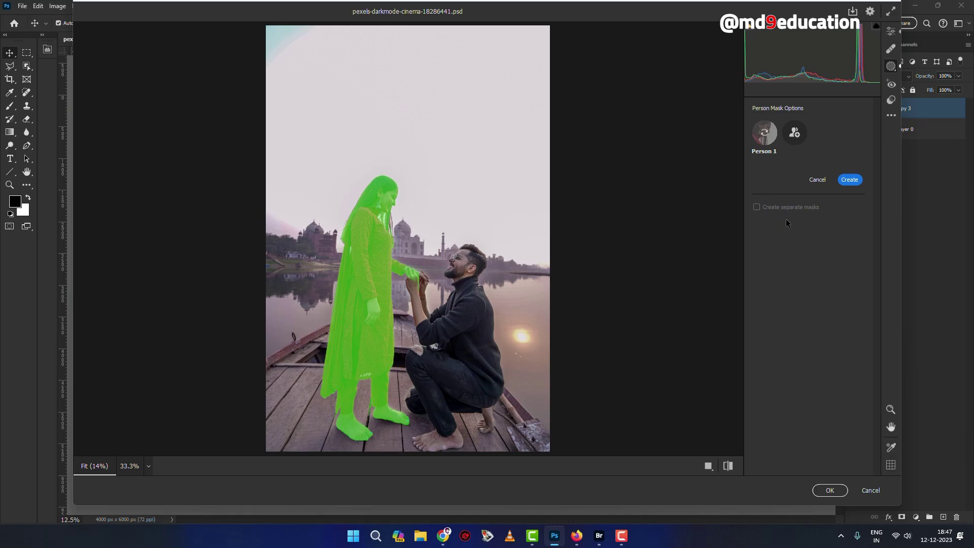
click(779, 199)
click(775, 210)
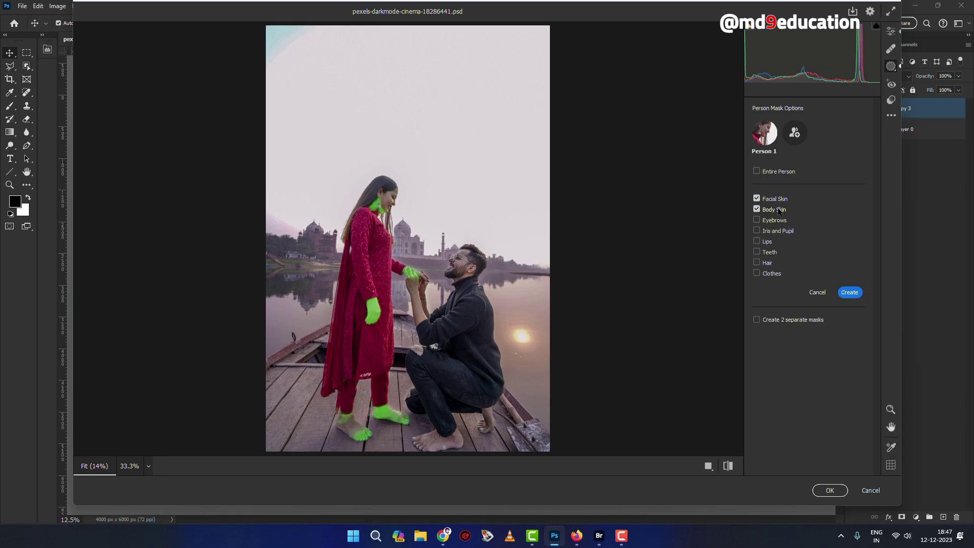
click(849, 292)
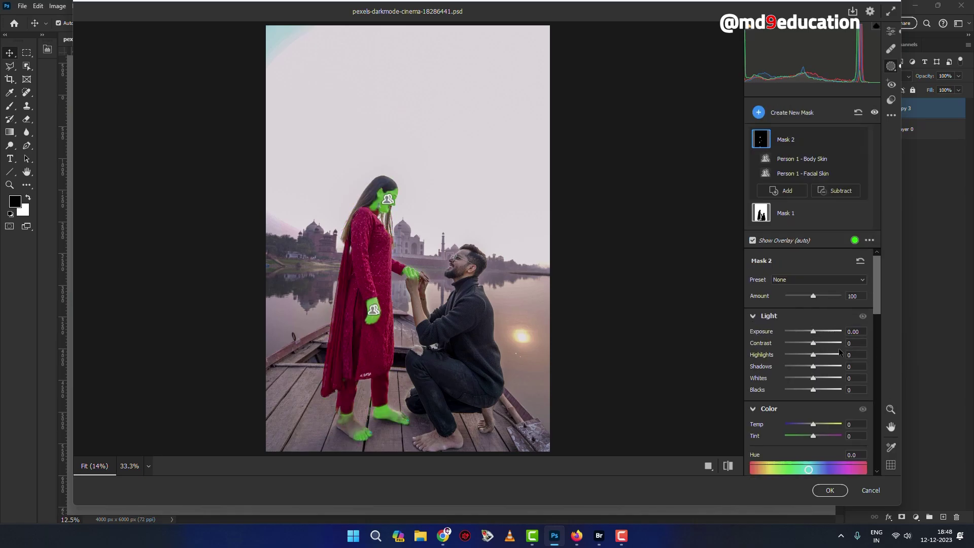
Step: Set the exposure of the woman's skin mask to +0.60 and its texture to -18
drag(814, 332, 817, 333)
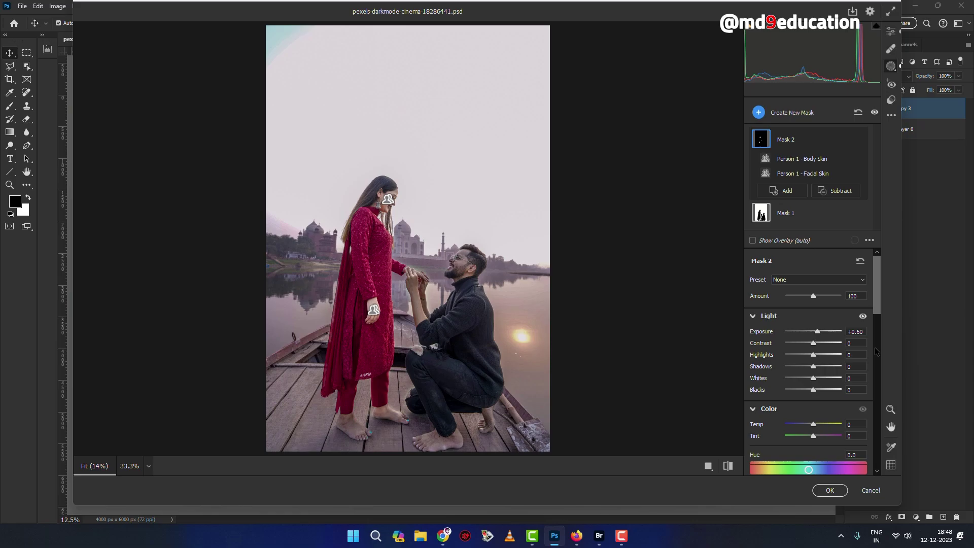
scroll(838, 359, down, 10)
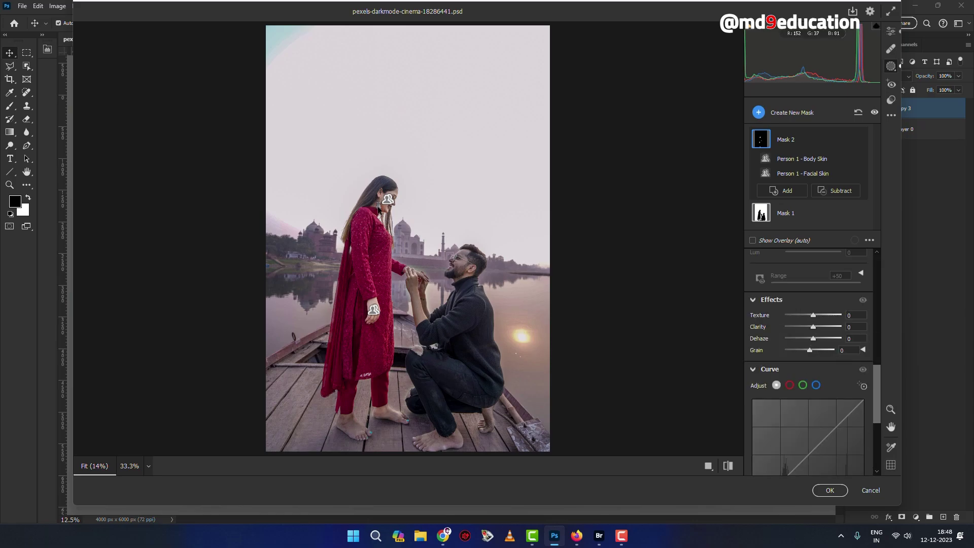
drag(813, 317, 811, 317)
Step: Create a new people mask covering the facial skin and body skin of Person 2
click(791, 113)
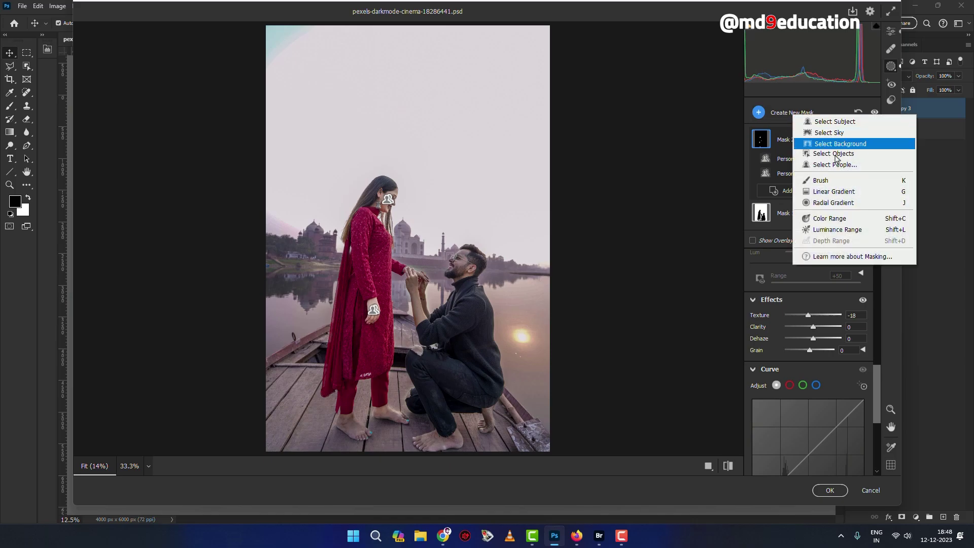
click(834, 165)
click(828, 135)
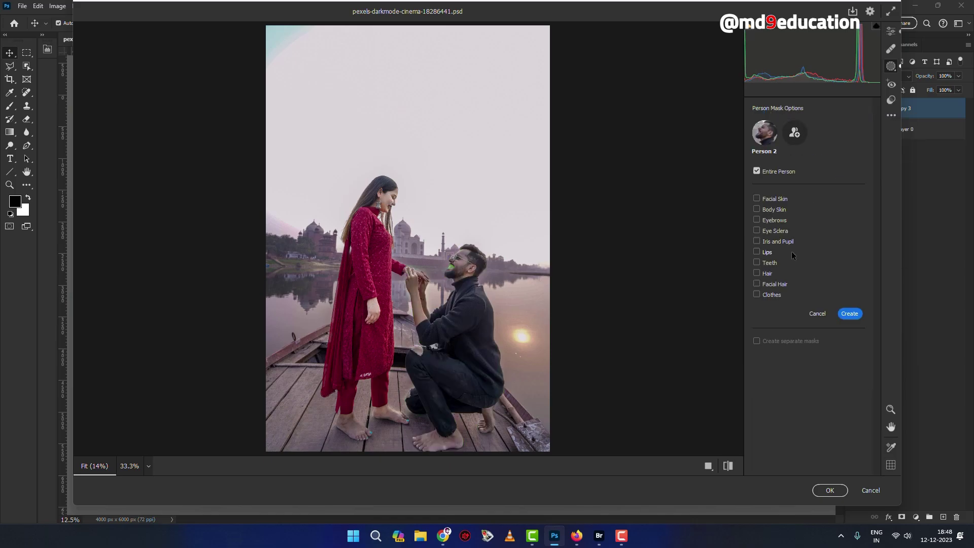
click(757, 209)
click(756, 198)
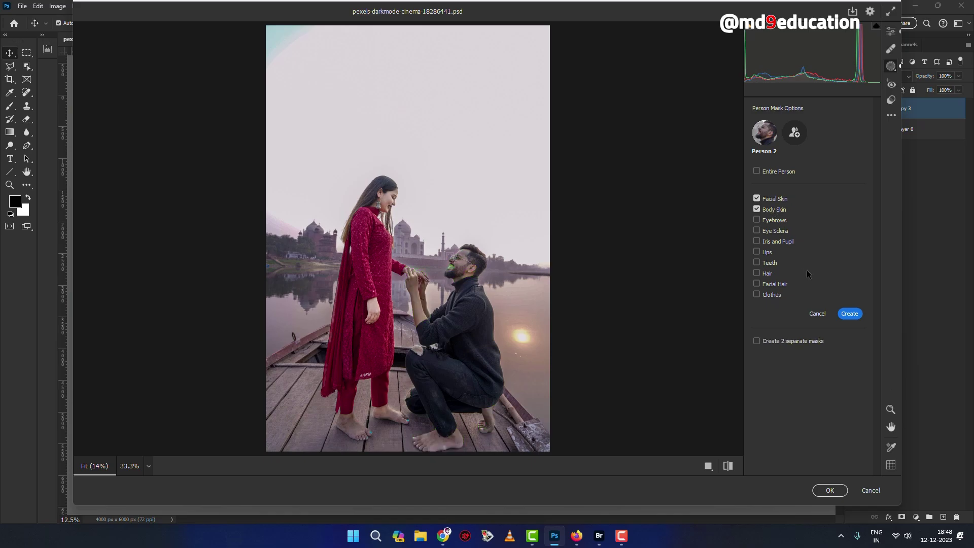
click(850, 314)
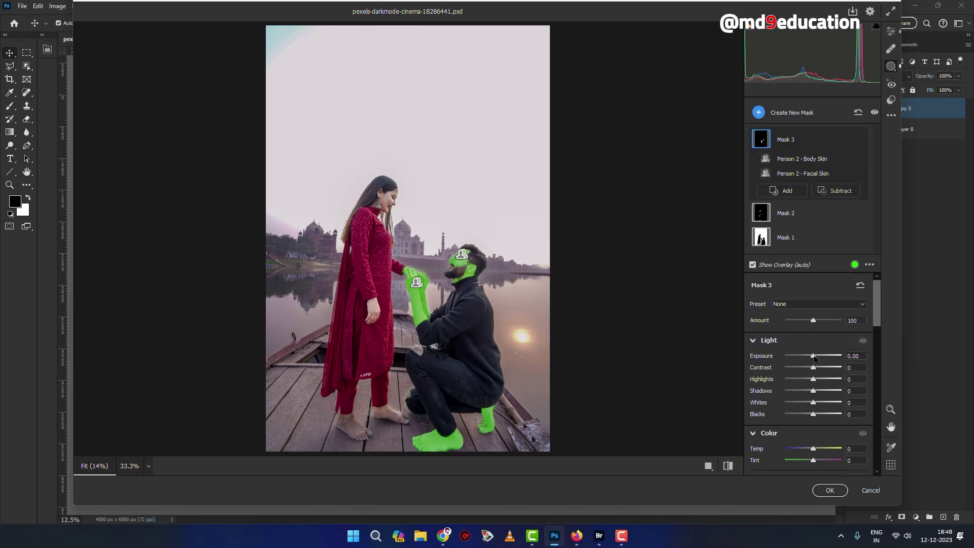
Step: Set the man's skin mask exposure to +0.30, lower its texture slightly, and apply the Camera Raw edits
drag(814, 358, 817, 359)
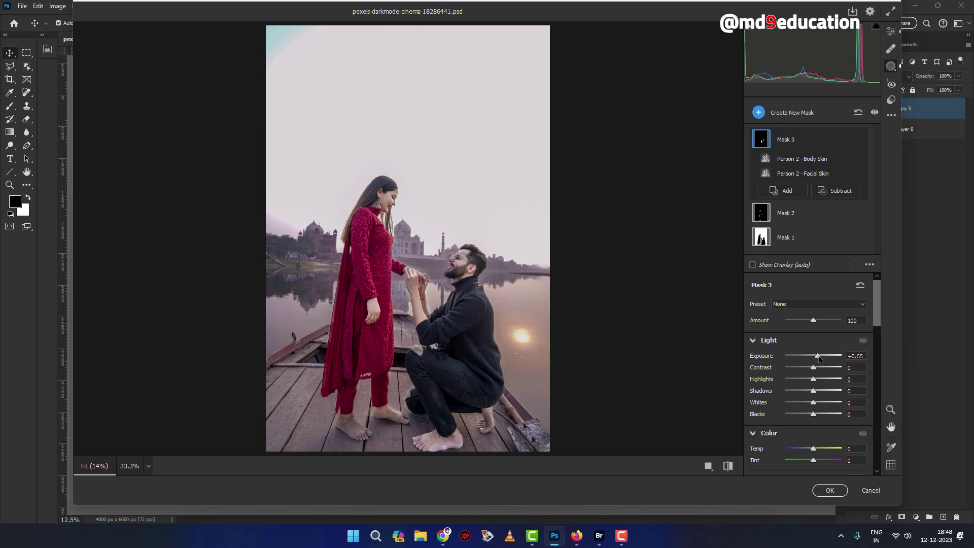
drag(820, 359, 817, 358)
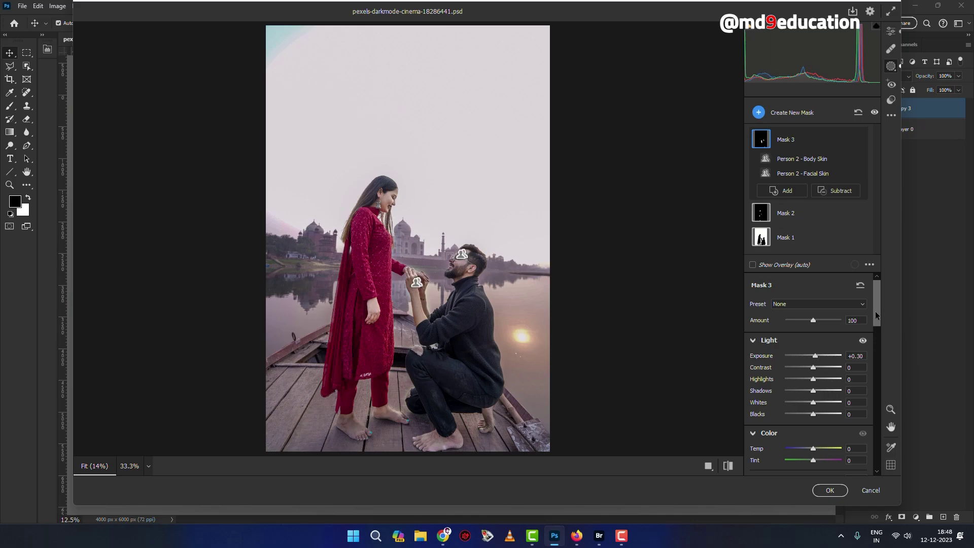
drag(874, 311, 875, 397)
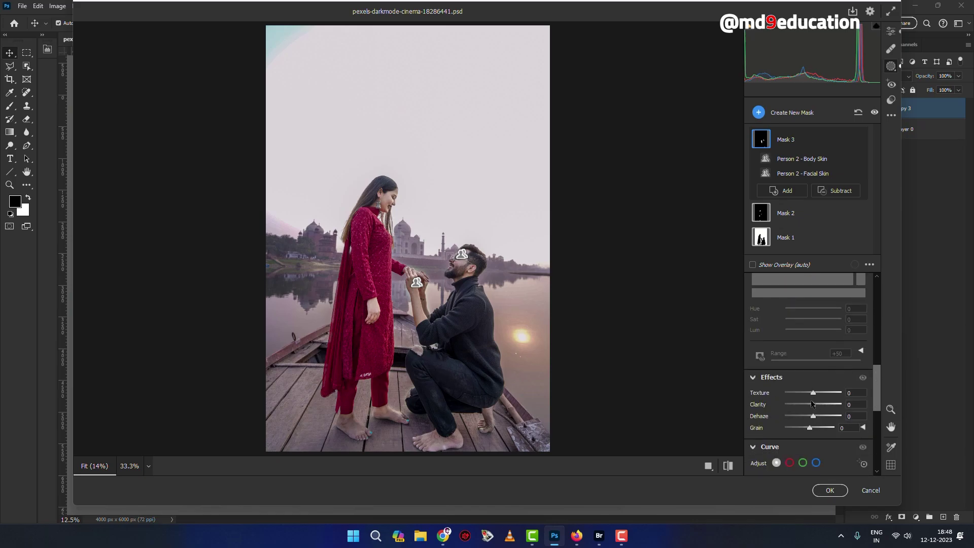
drag(813, 393, 810, 397)
click(828, 490)
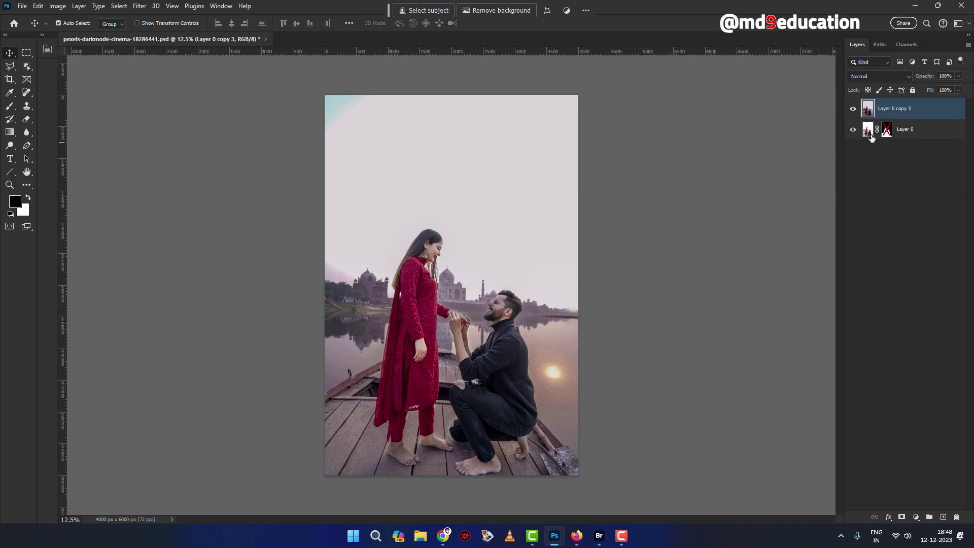
Step: Load the saved Couple channel as a new selection
click(119, 6)
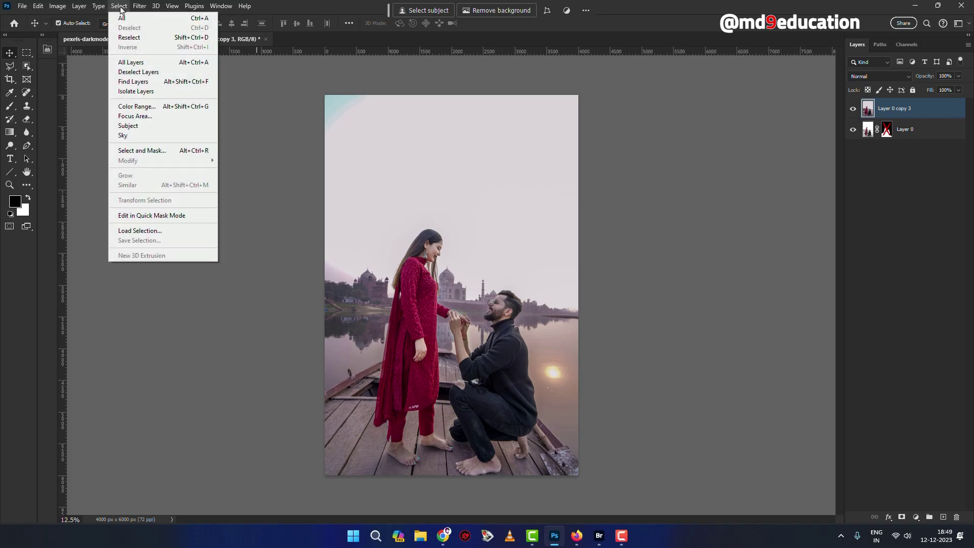
click(140, 231)
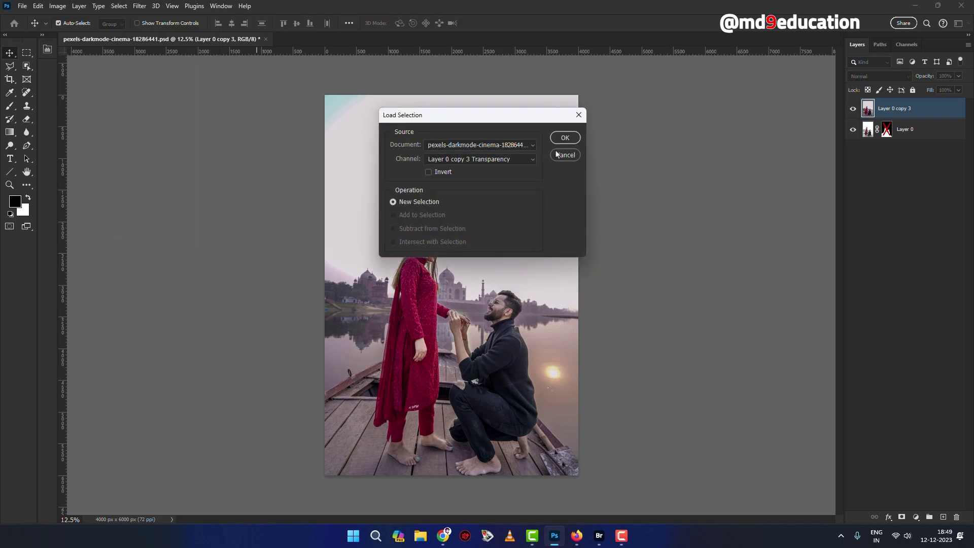
click(475, 160)
click(452, 183)
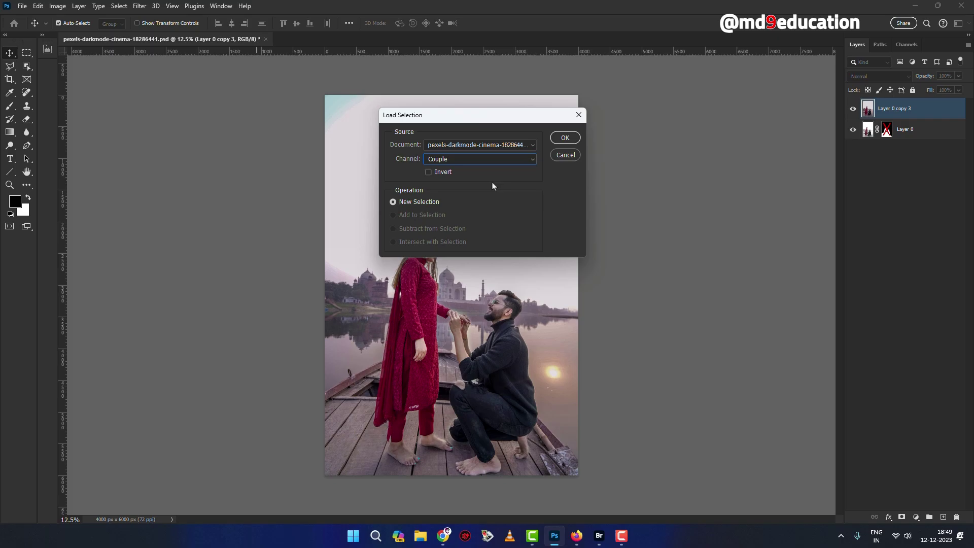
click(564, 137)
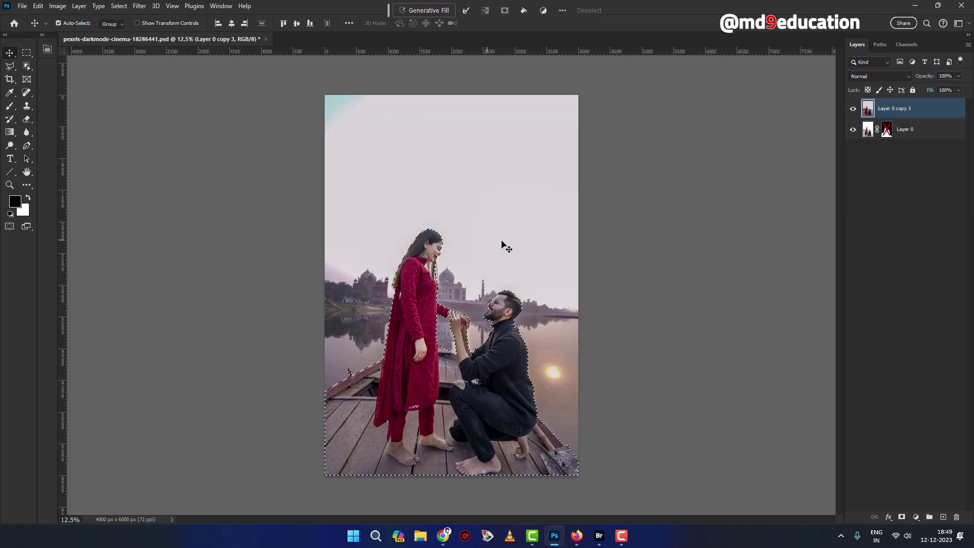
Step: Add a layer mask to Layer 0 copy 3 from the selection and hide Layer 0
click(901, 517)
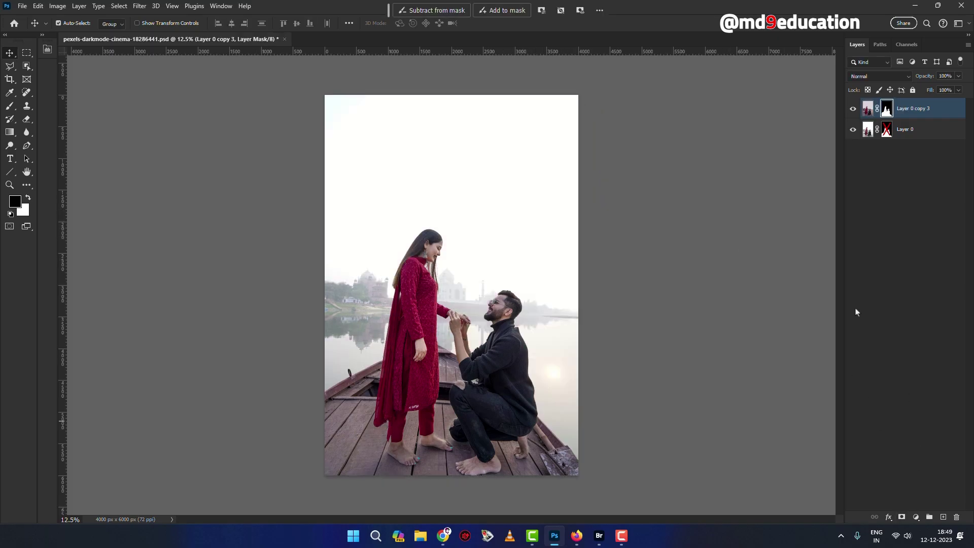
click(853, 129)
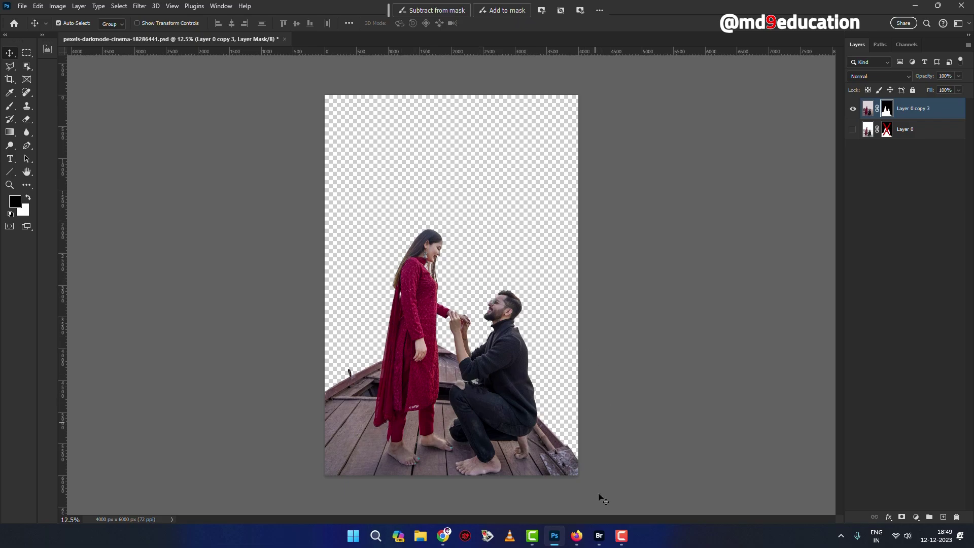
Step: Open unsplash.jpg from the For Youtube collection in Adobe Bridge and copy the masked couple layer into that lake photo
click(599, 536)
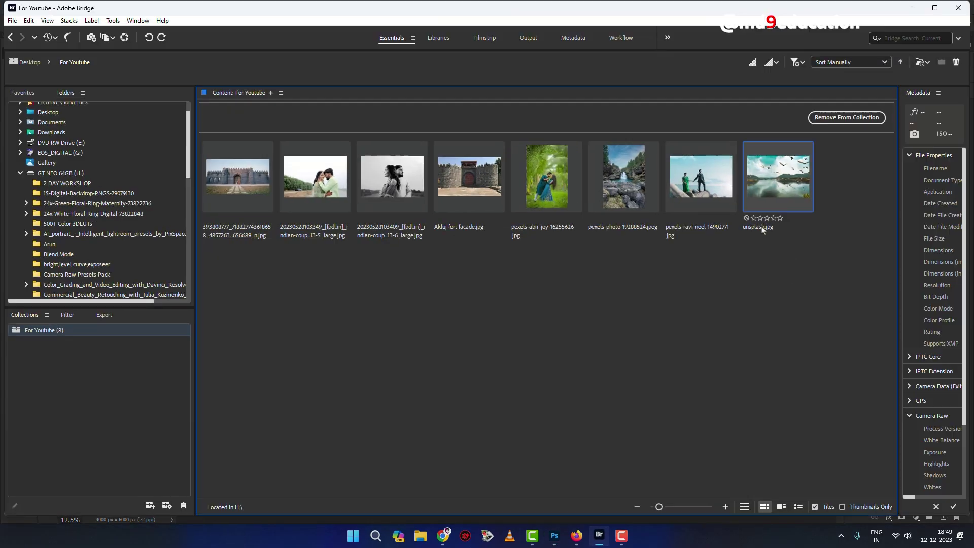
double_click(771, 184)
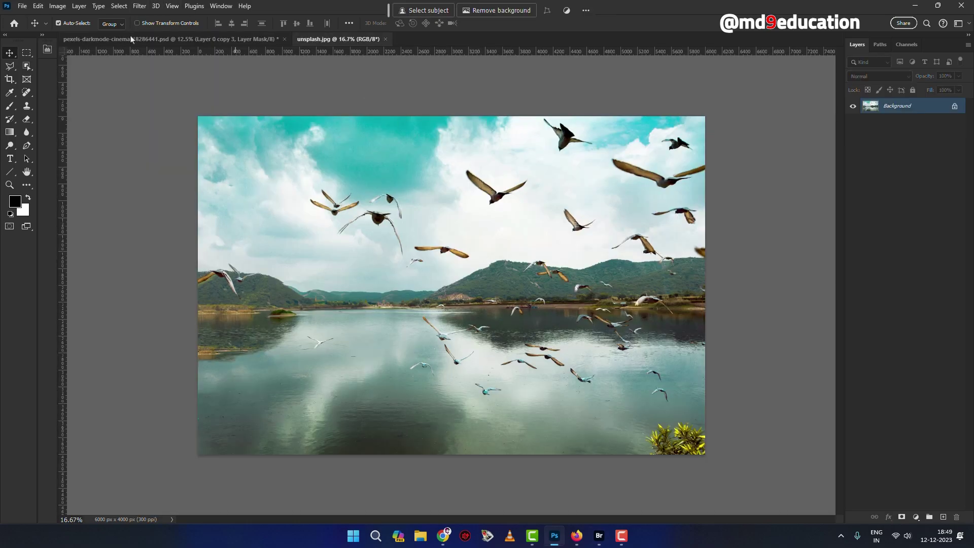
click(131, 39)
drag(868, 108, 459, 321)
mouse_move(322, 232)
mouse_down()
mouse_move(322, 204)
mouse_move(325, 233)
mouse_up()
Step: Scale the couple layer to about 76%, rotate it about -1.5°, and place the boat in the lake photo's lower-left corner
key(ctrl+t)
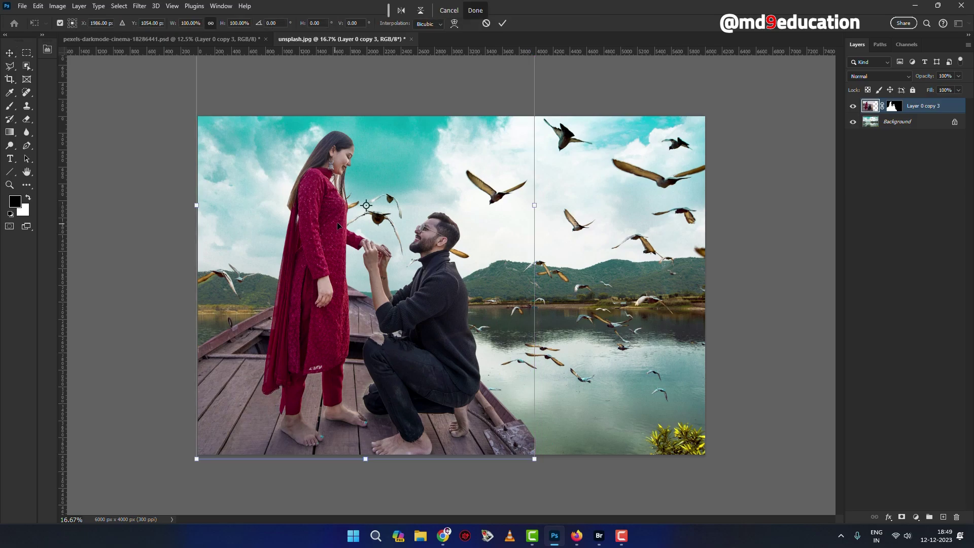
key(ctrl+0)
drag(399, 81, 398, 160)
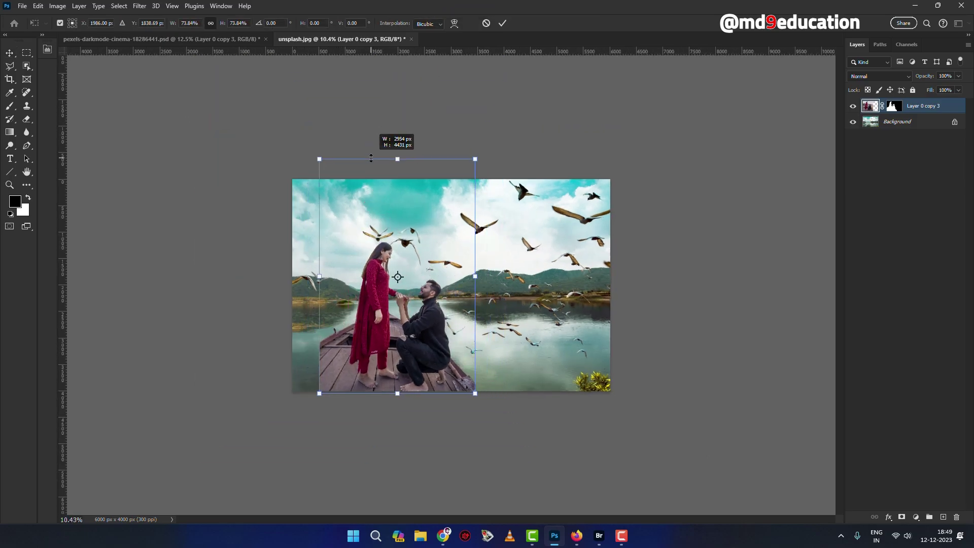
drag(387, 303, 360, 312)
drag(447, 169, 467, 139)
drag(357, 242, 349, 241)
drag(463, 405, 468, 403)
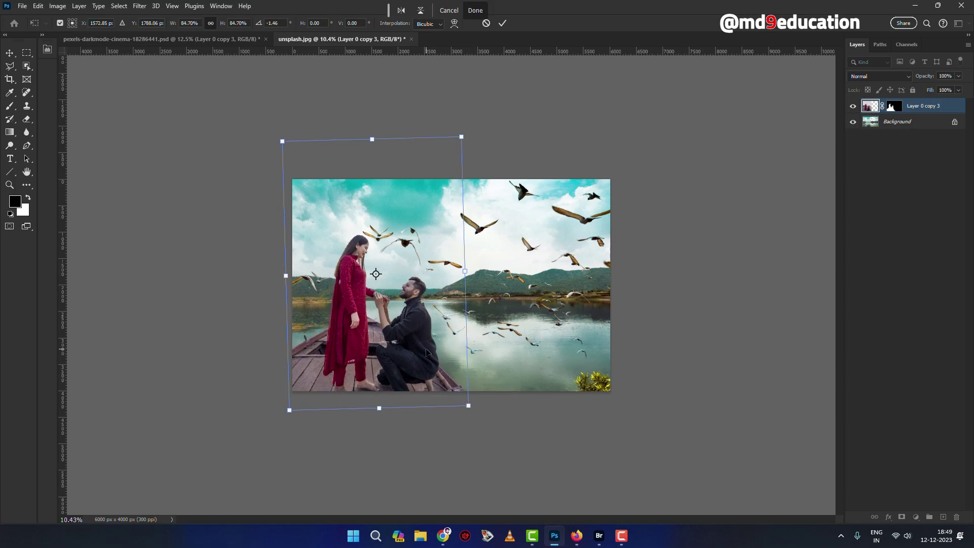
drag(426, 350, 419, 332)
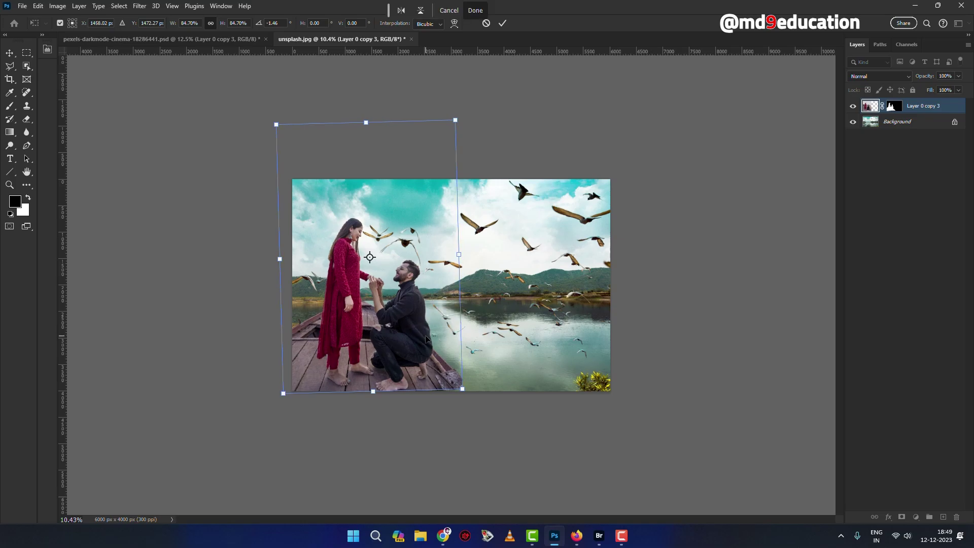
drag(366, 122, 367, 156)
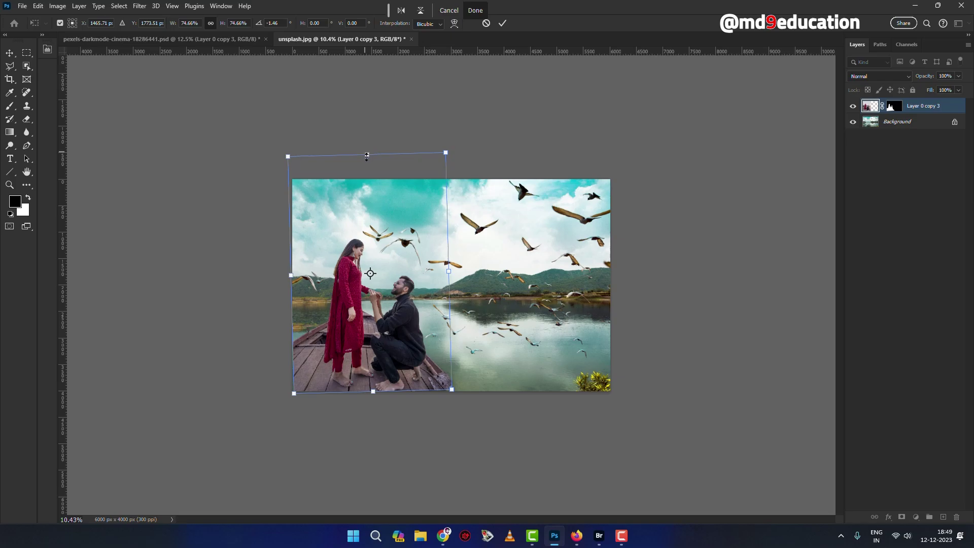
drag(451, 389, 454, 392)
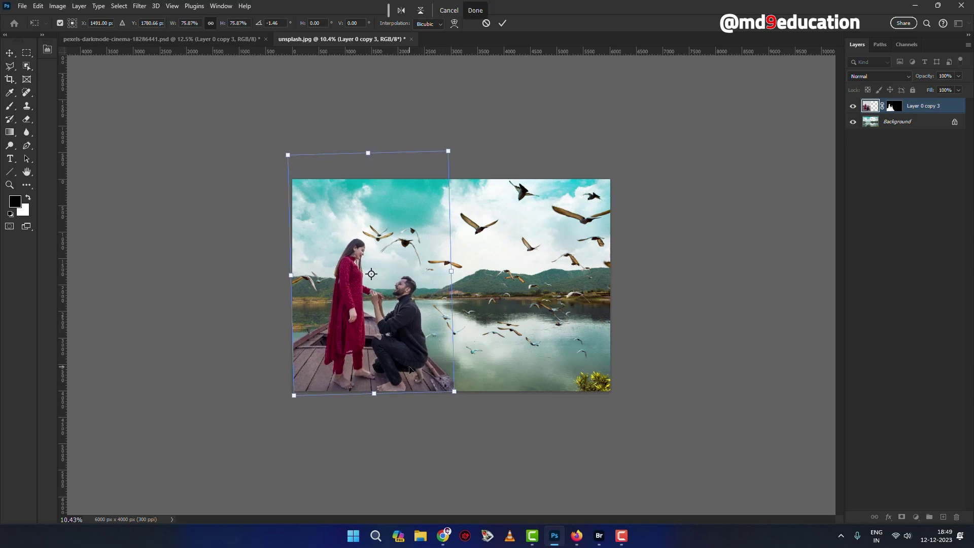
key(Return)
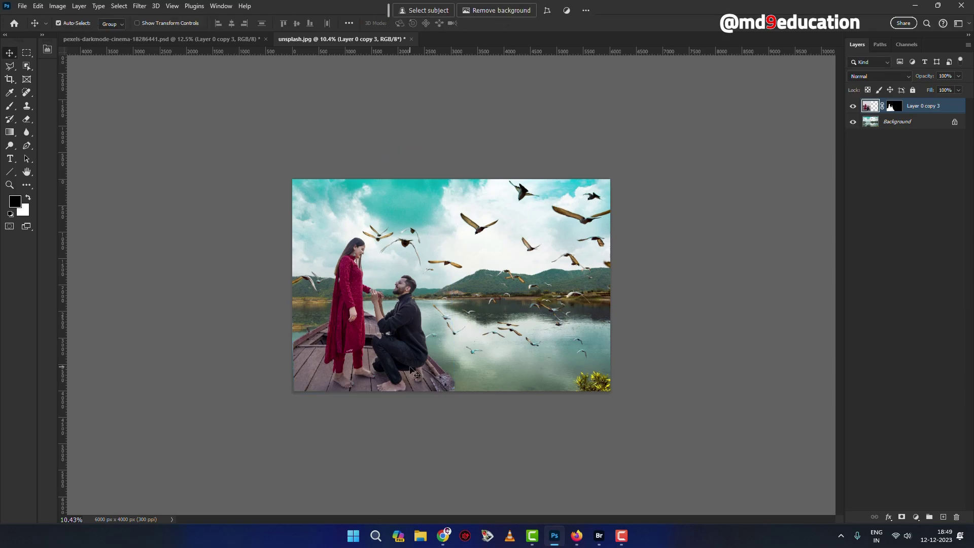
Step: Nudge the couple layer slightly to the left in three large increments
scroll(457, 394, up, 1)
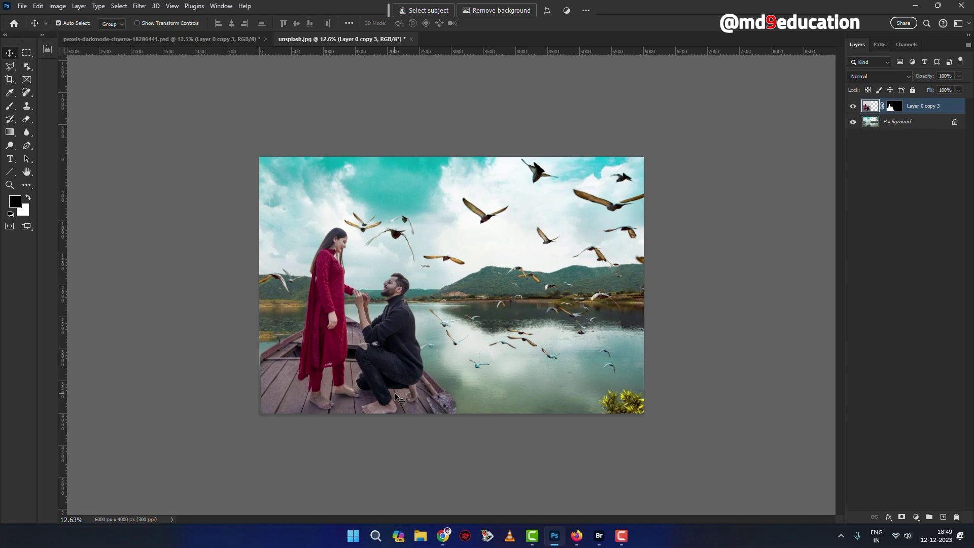
key(shift+Left)
key(shift+Left)
key(shift+Left)
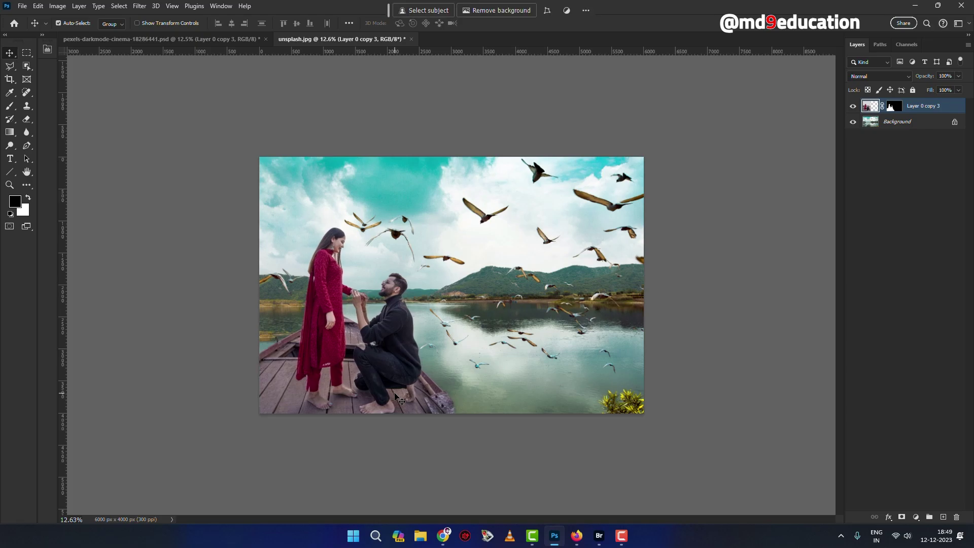
Step: Open Select and Mask on the couple layer's mask, check the On Layers view, and run Refine Hair
key(ctrl+plus)
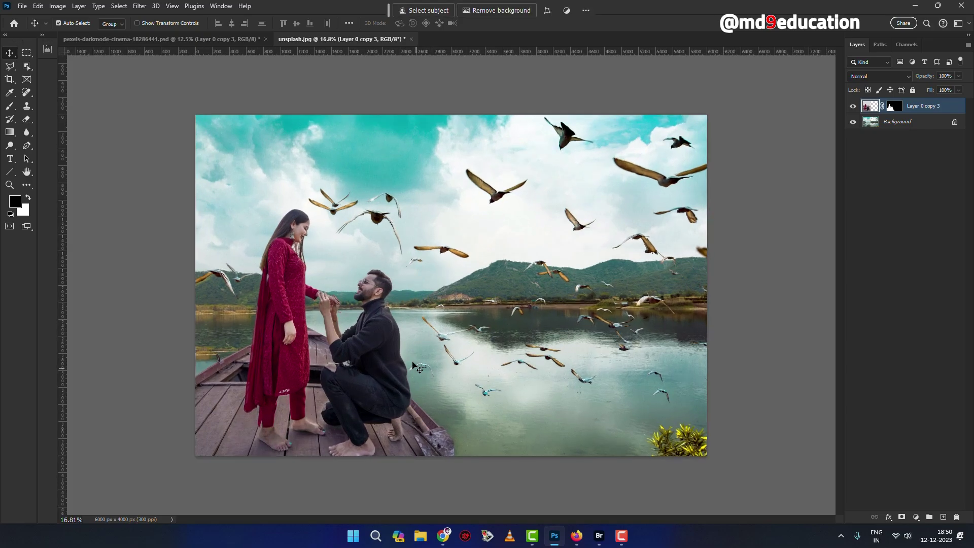
click(895, 107)
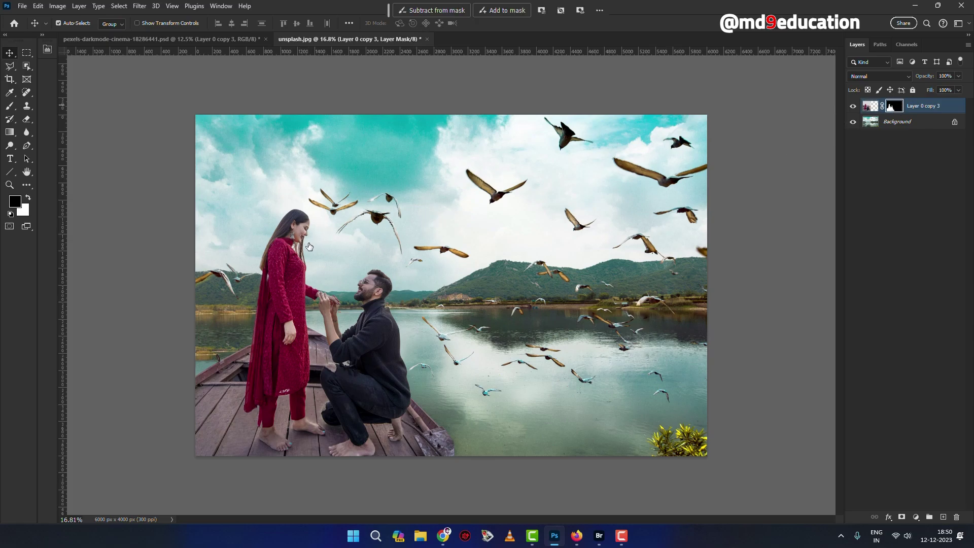
key(alt+ctrl+r)
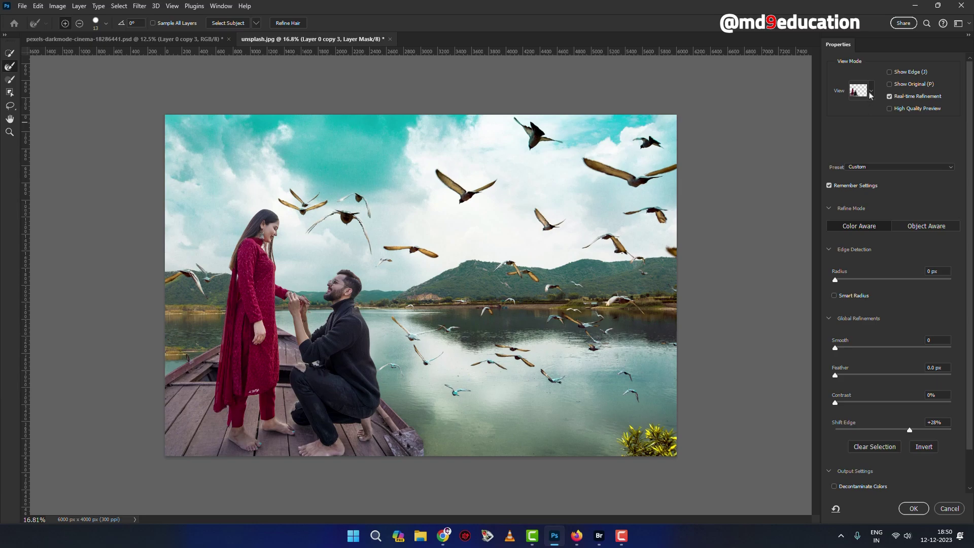
click(871, 93)
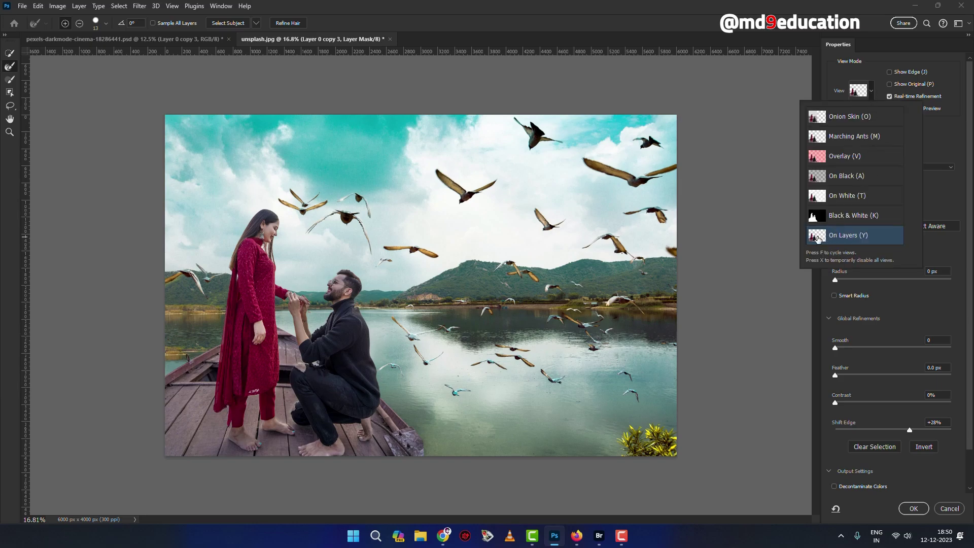
click(13, 66)
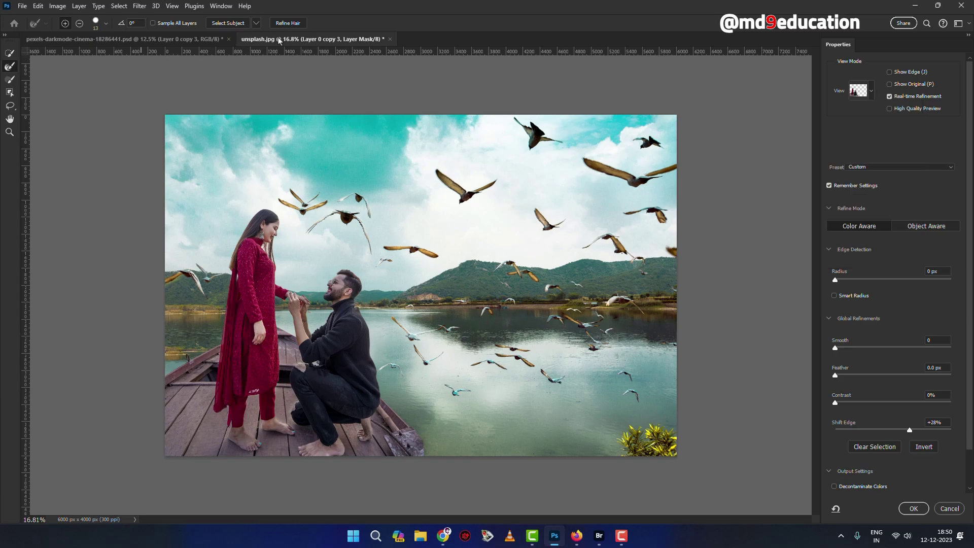
click(288, 23)
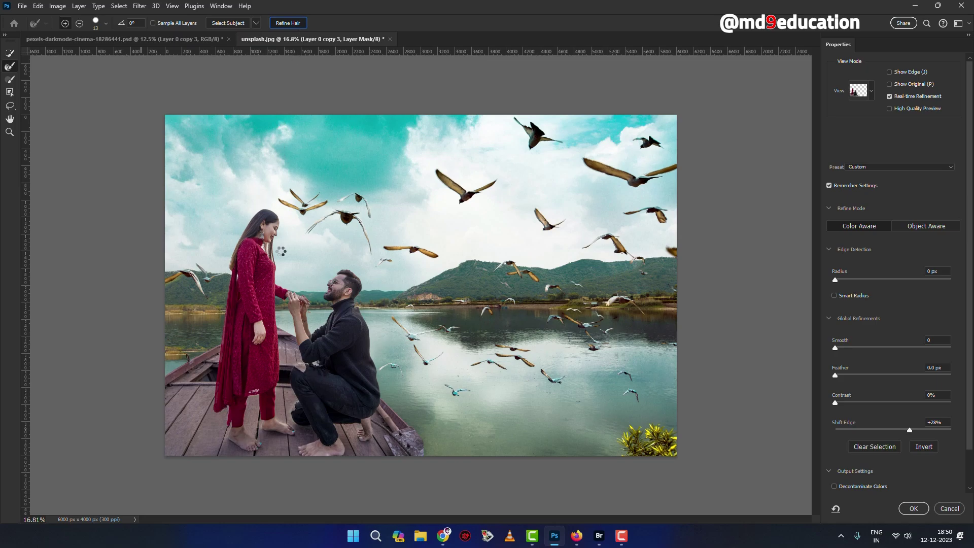
Step: Refine the mask edge around the woman's hair with the Refine Edge Brush and output the result as a new masked layer
drag(271, 248, 275, 249)
key(ctrl+plus)
key(ctrl+plus)
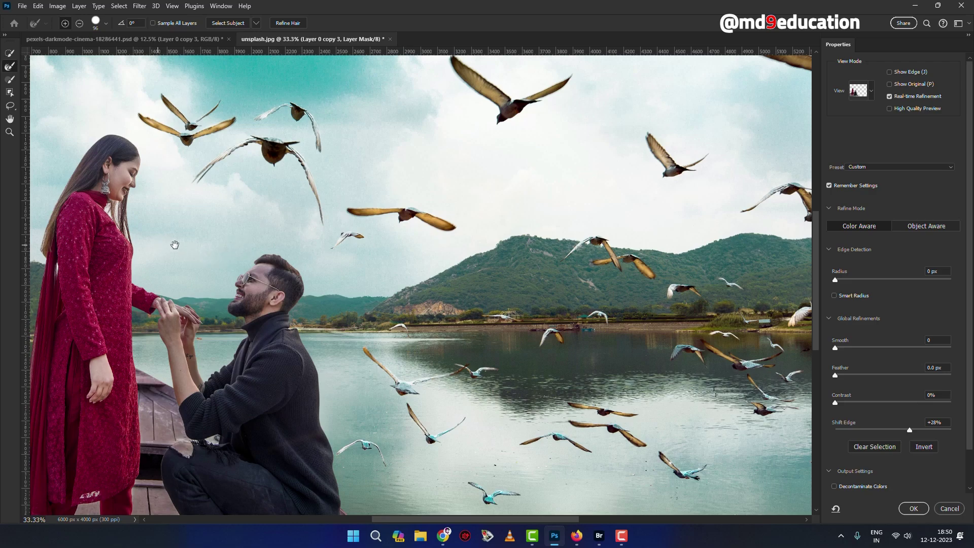
drag(175, 245, 364, 262)
drag(244, 261, 245, 262)
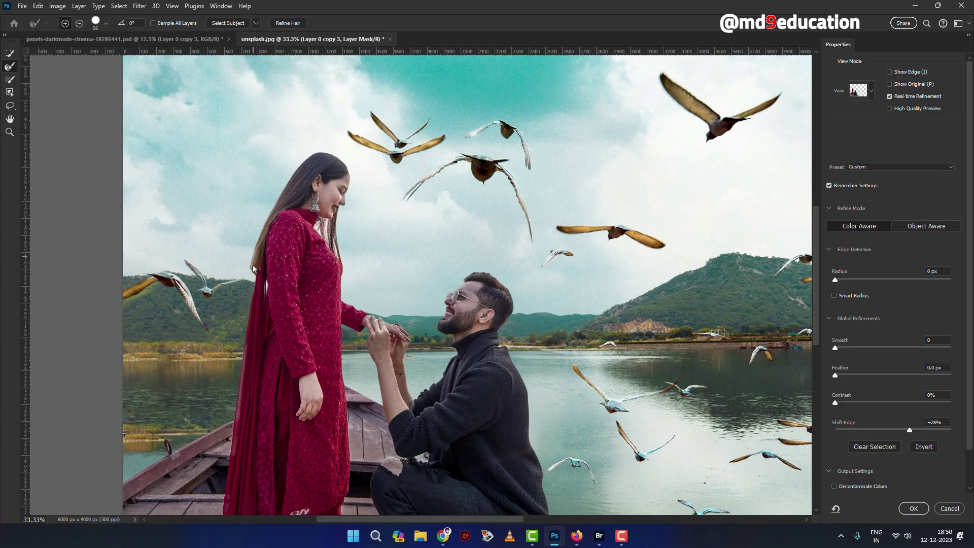
drag(257, 265, 253, 263)
click(913, 509)
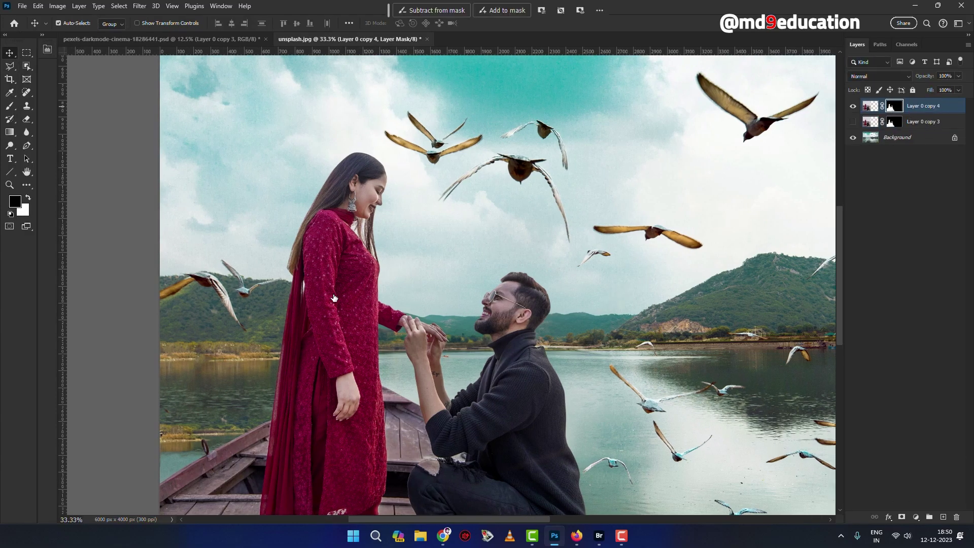
Step: Refine the mask of Layer 0 copy 4 around the man's head in Select and Mask and output it as another masked layer
key(ctrl+alt+r)
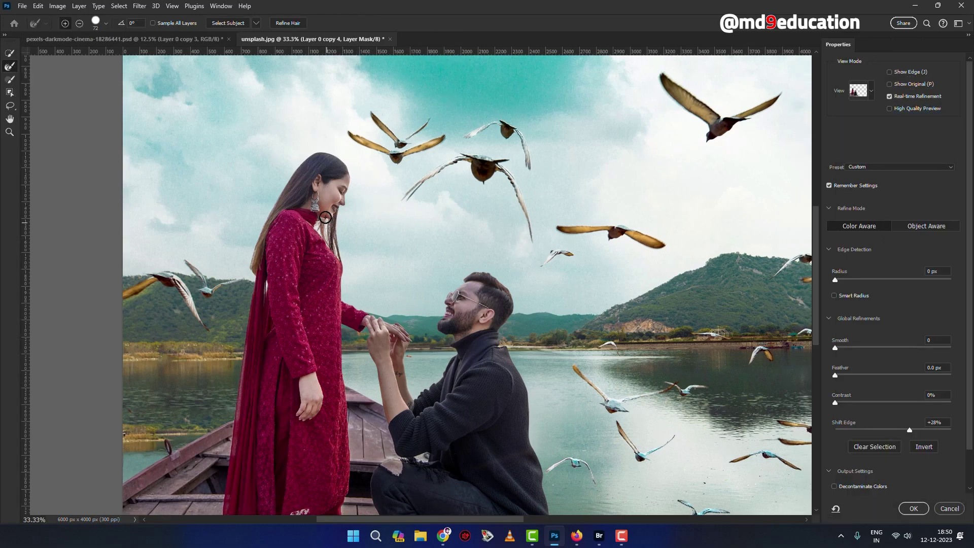
scroll(325, 217, up, 1)
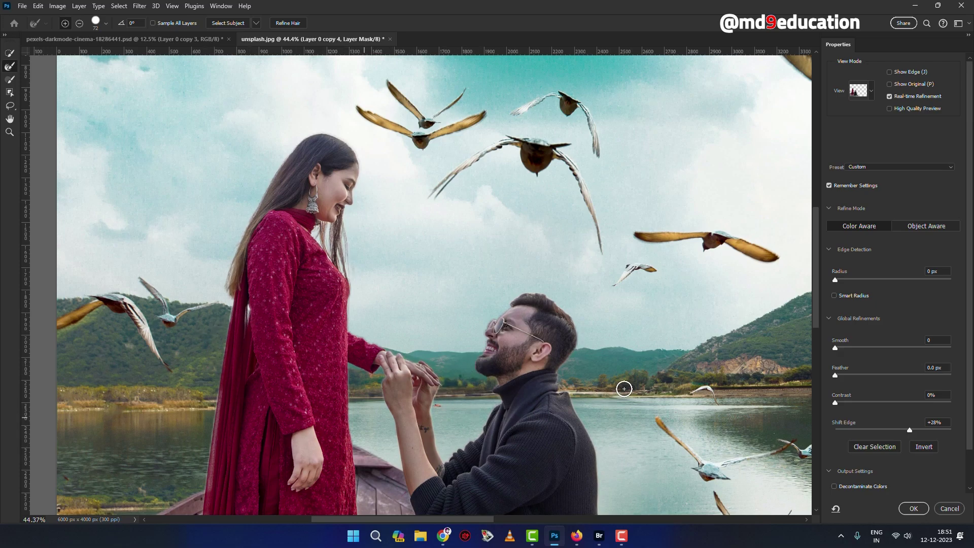
drag(524, 314, 514, 313)
scroll(651, 358, down, 3)
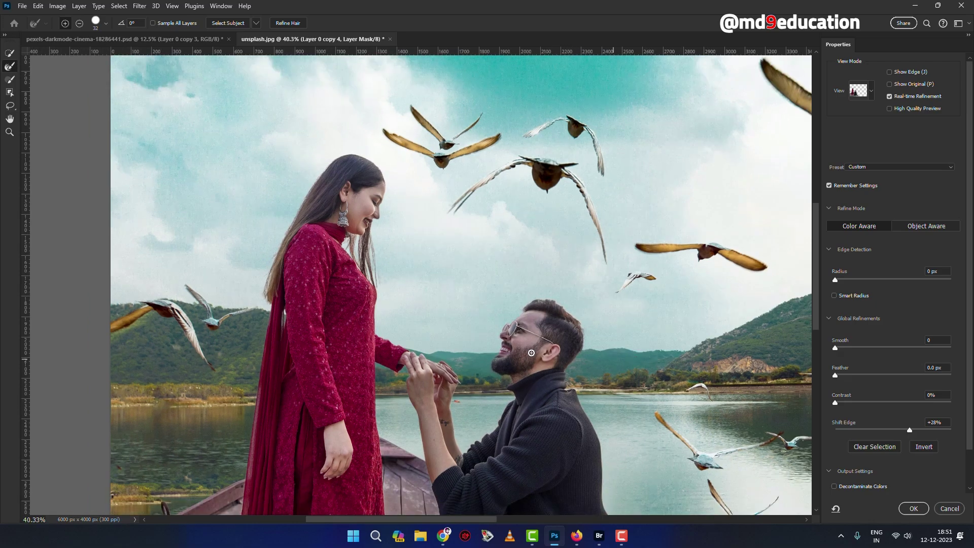
click(913, 508)
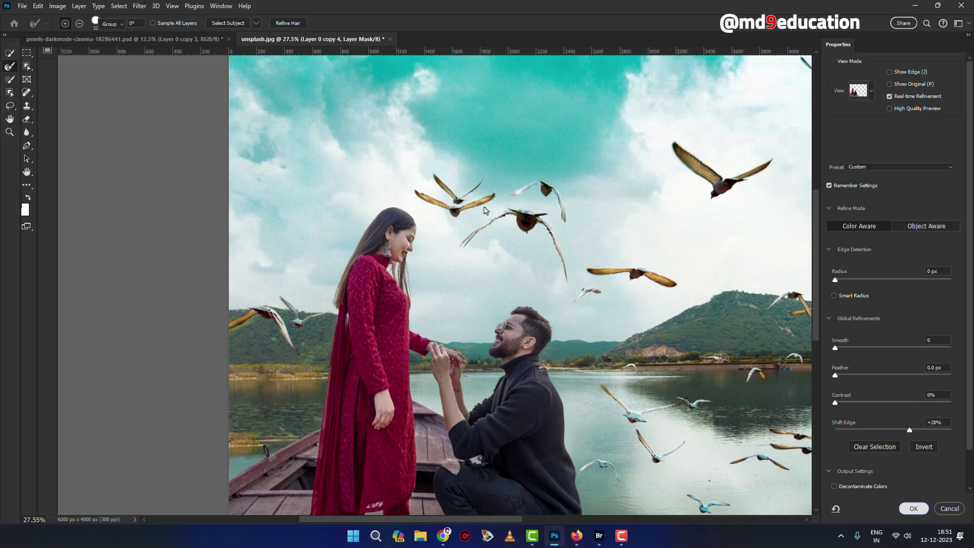
Step: Delete the hidden layers Layer 0 copy 4 and Layer 0 copy 3
scroll(583, 239, down, 3)
scroll(583, 239, down, 2)
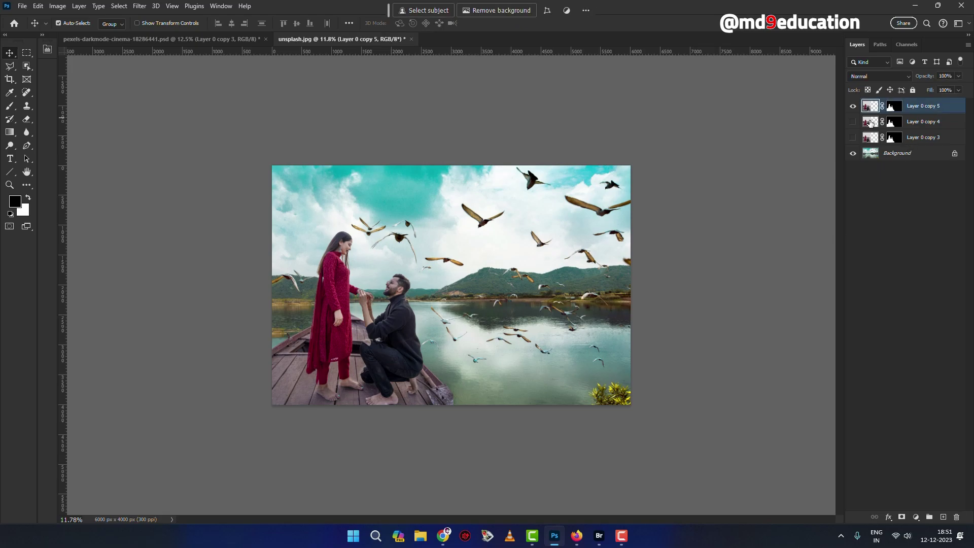
click(870, 122)
shift+click(871, 138)
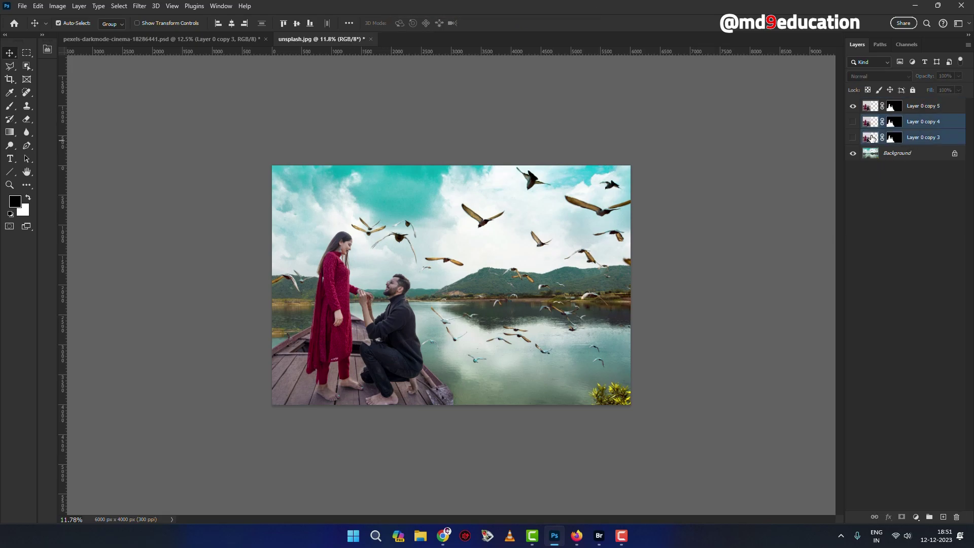
key(Delete)
Step: Apply the Harmonization neural filter to Layer 0 copy 5 with Background as the reference image and strength 75
click(872, 108)
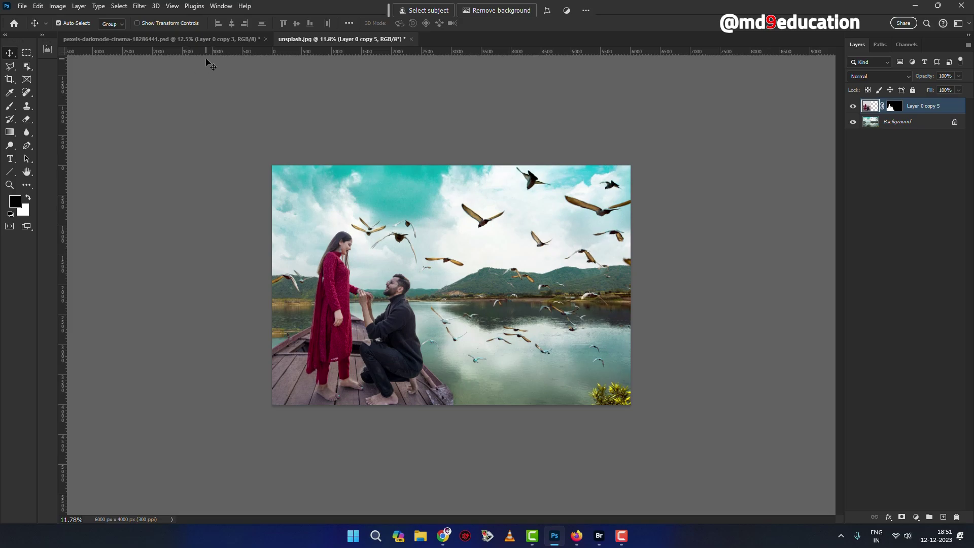
click(139, 6)
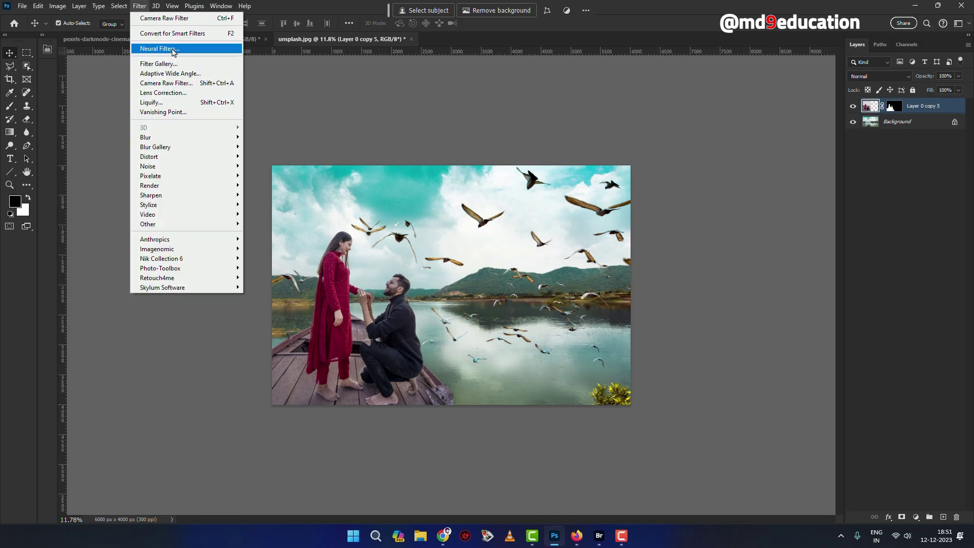
click(173, 49)
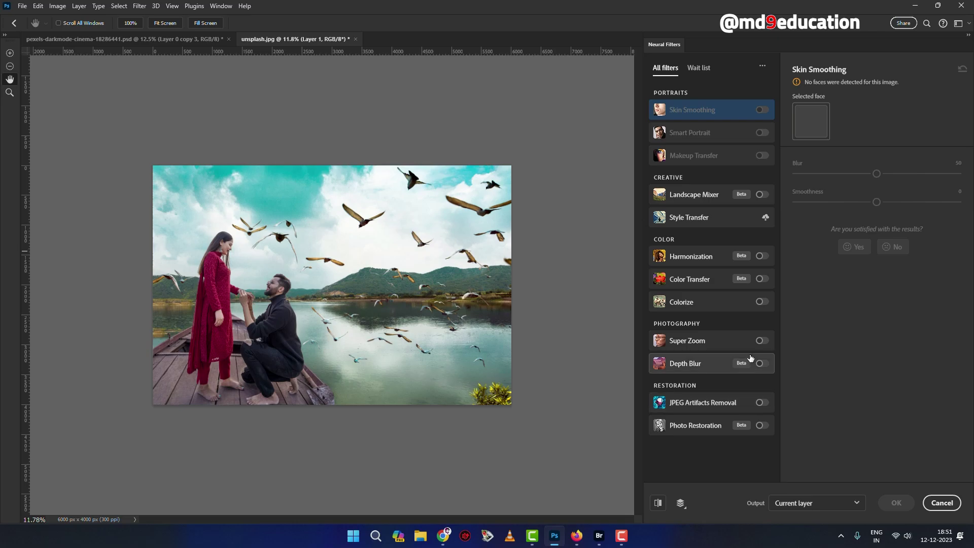
click(761, 256)
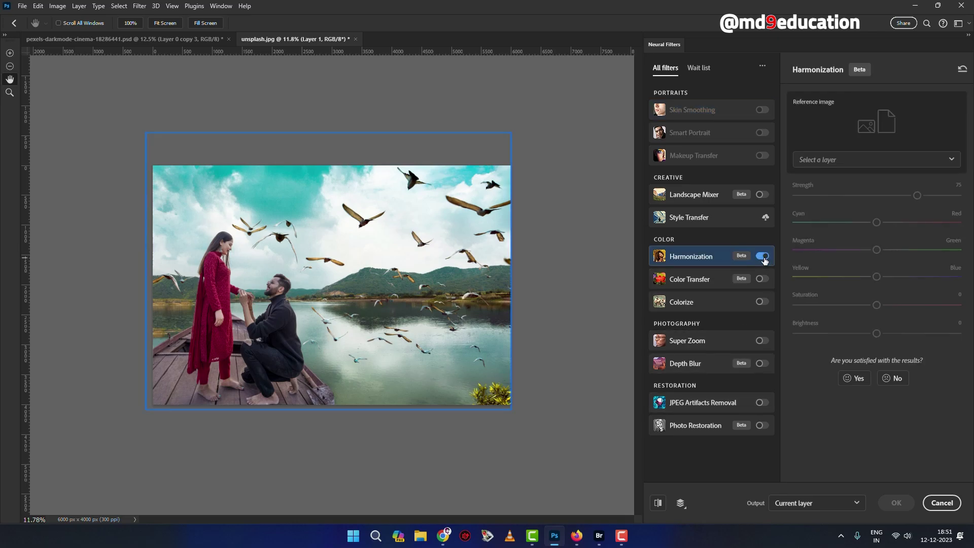
click(868, 159)
click(851, 190)
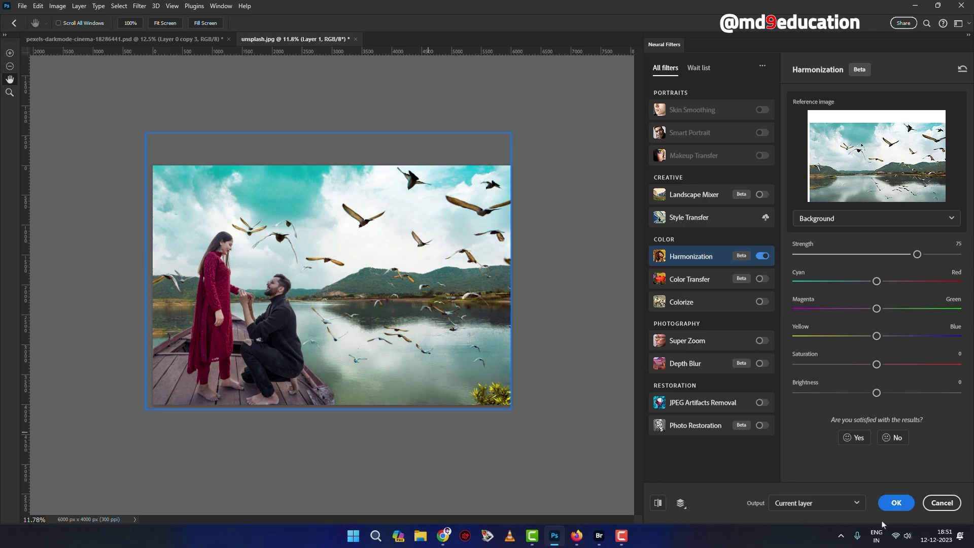
click(889, 504)
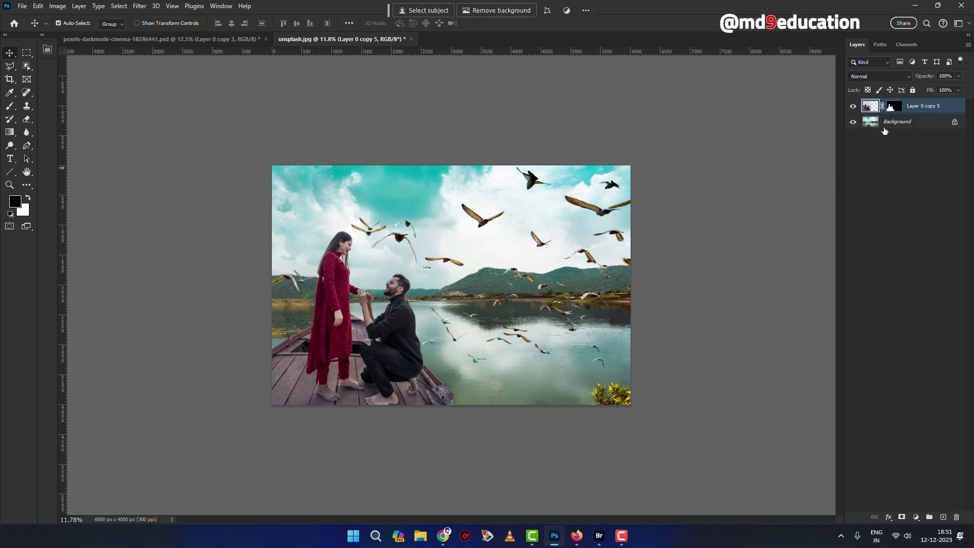
Step: Select the Background layer
click(884, 129)
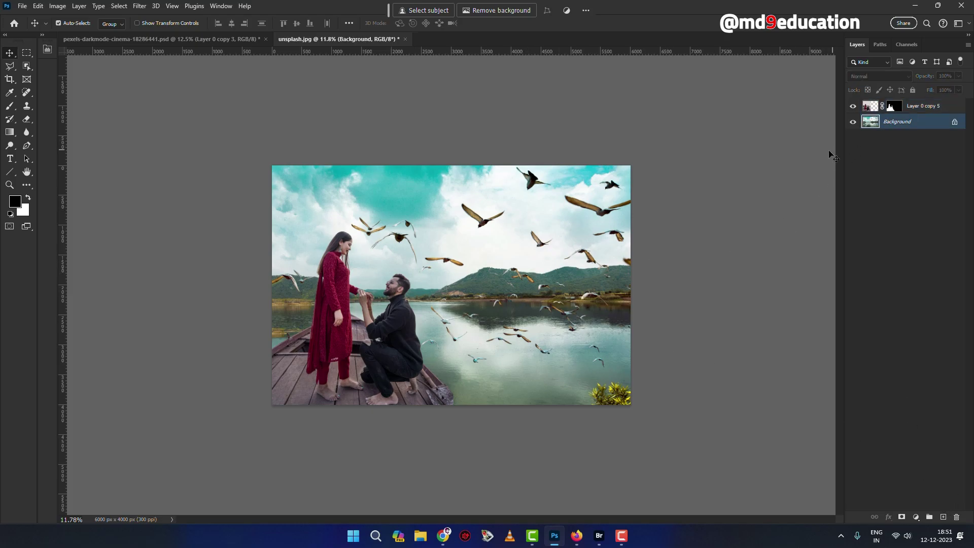
click(140, 6)
mouse_move(161, 148)
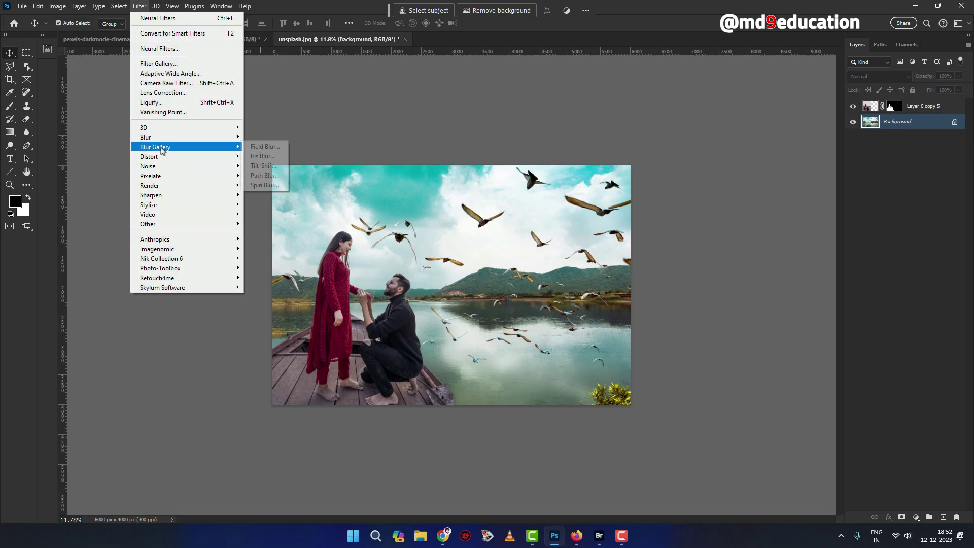
click(271, 175)
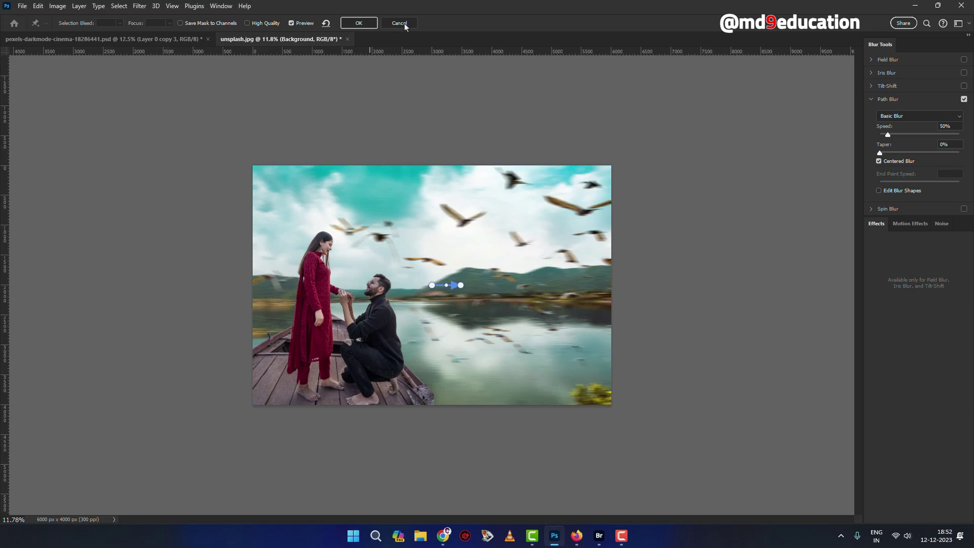
click(399, 23)
Step: Start a Tilt-Shift blur on the Background, move its centre down to the boat's front end and extend its upper focus and transition boundaries upward
click(139, 6)
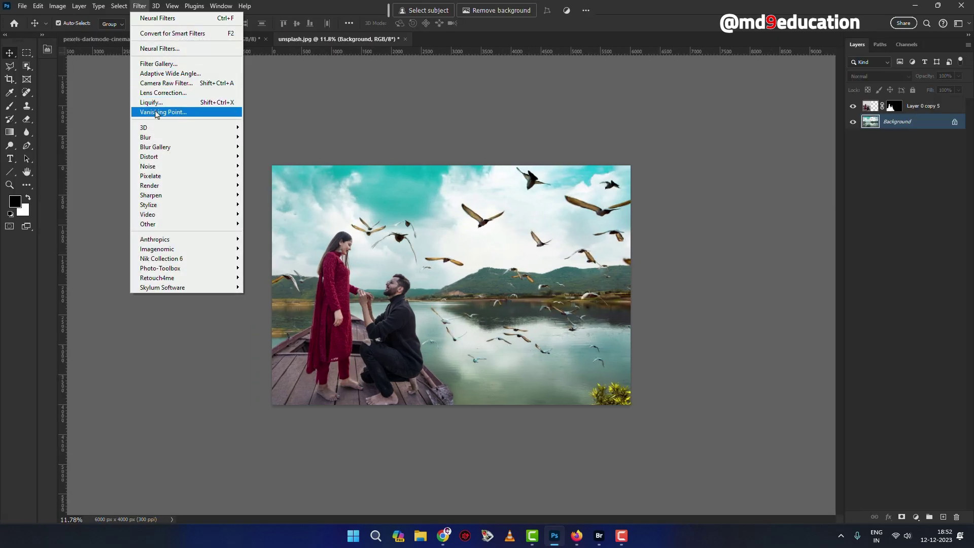
mouse_move(163, 148)
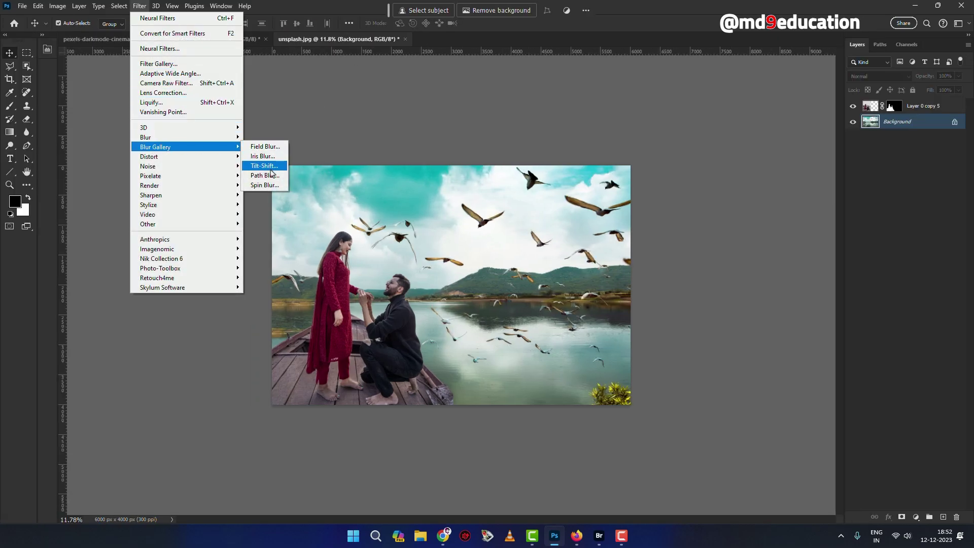
click(268, 175)
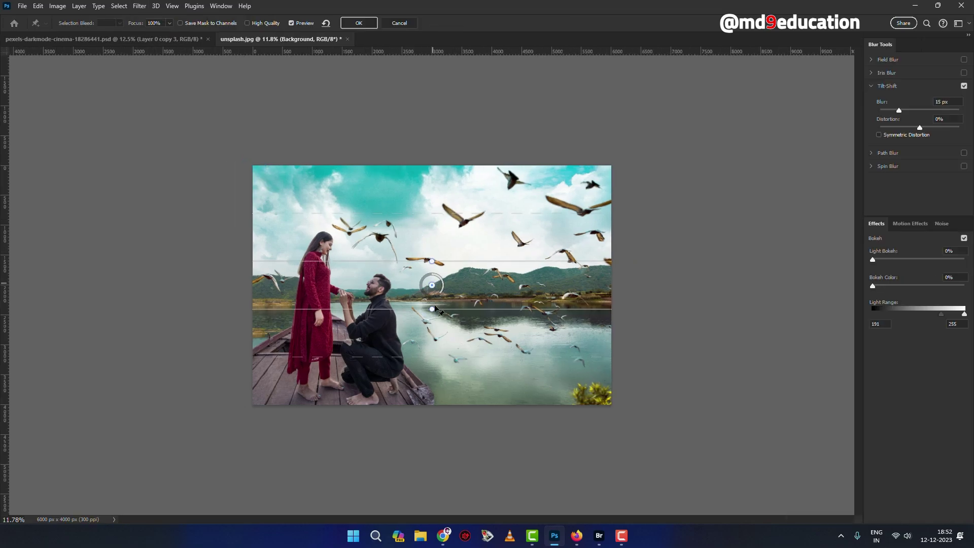
drag(431, 285, 429, 392)
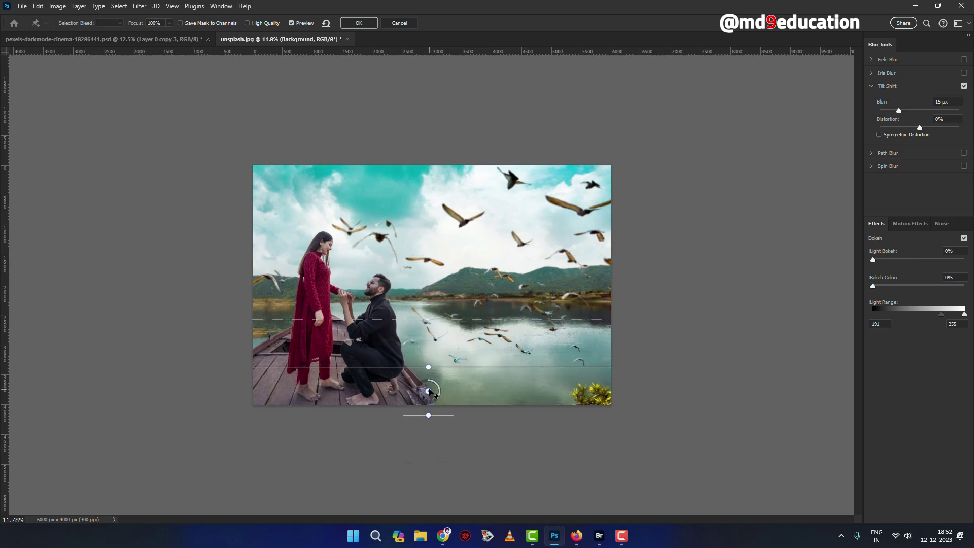
drag(447, 319, 447, 297)
drag(457, 368, 456, 365)
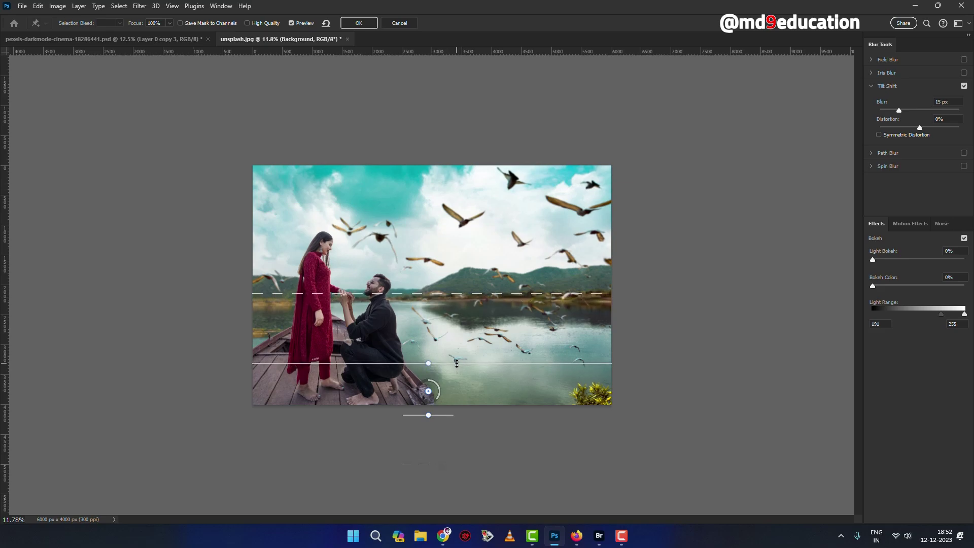
Step: Set the Tilt-Shift blur amount to 29 px and apply it to the Background
drag(435, 404, 424, 404)
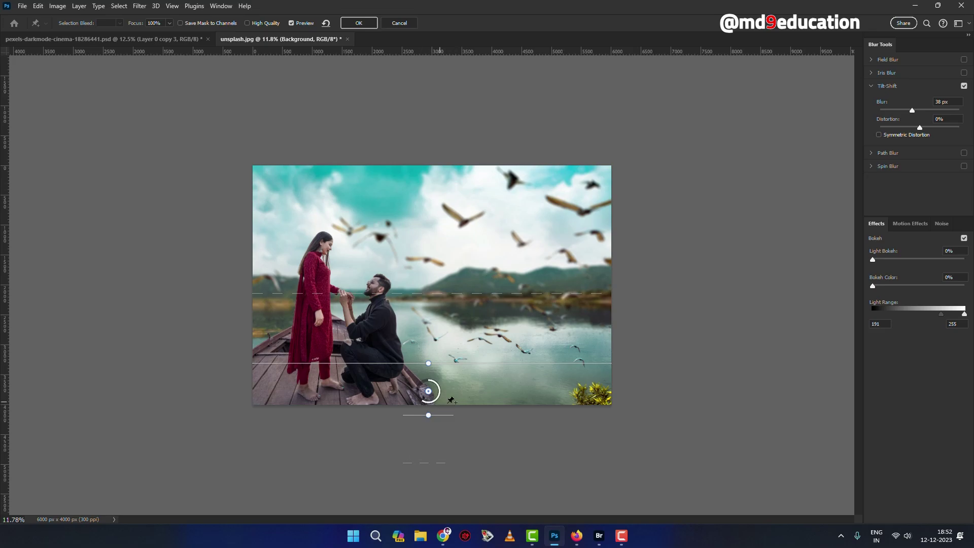
drag(424, 403, 427, 402)
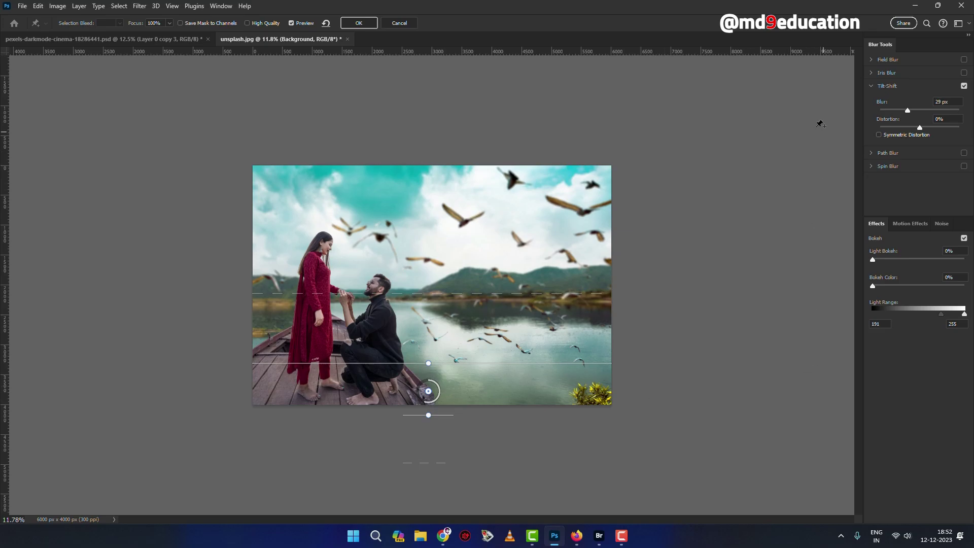
click(360, 24)
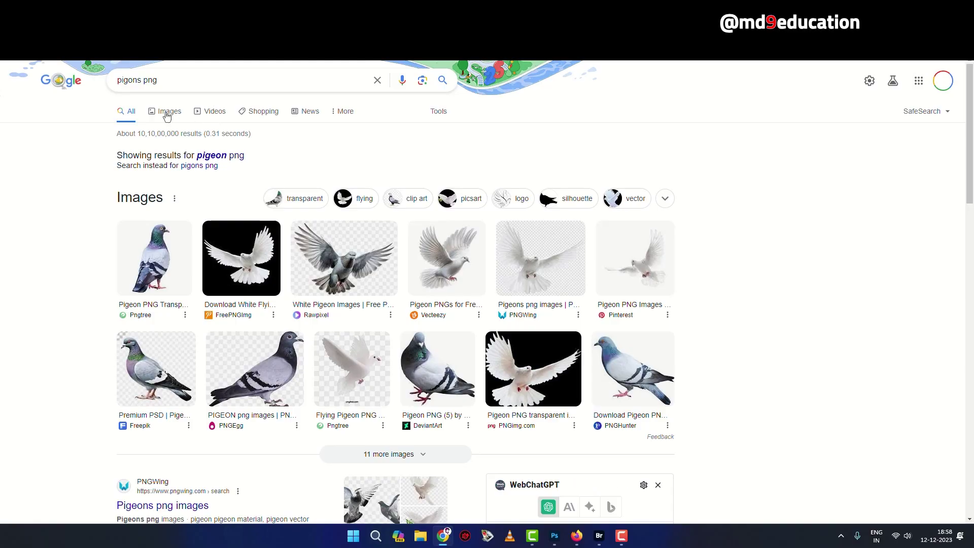
Step: Show the image results and change the search to "birds png"
click(163, 113)
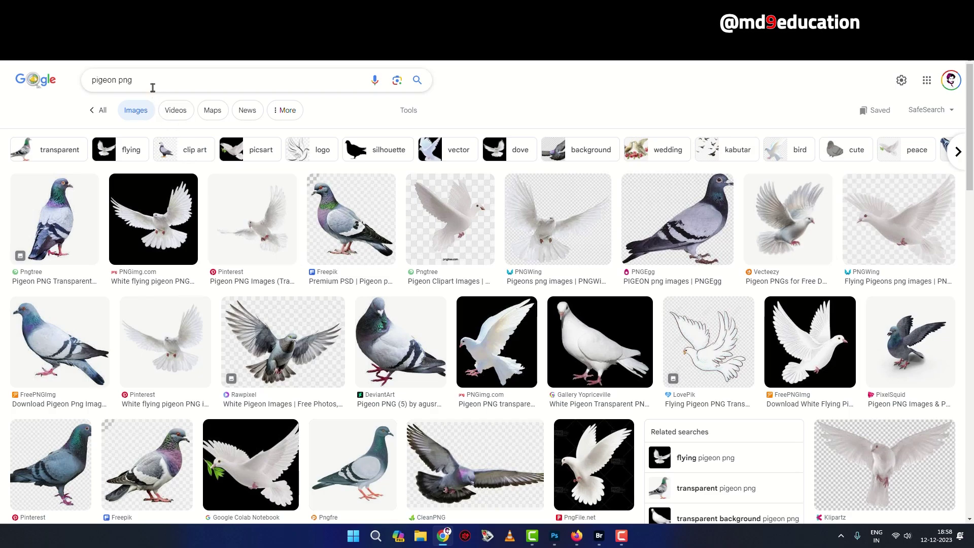
double_click(118, 79)
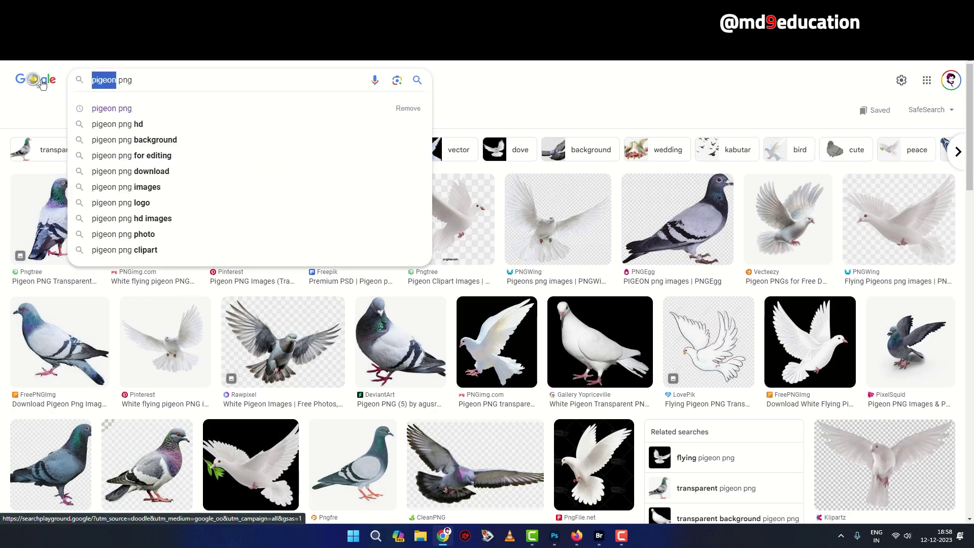
text(birds)
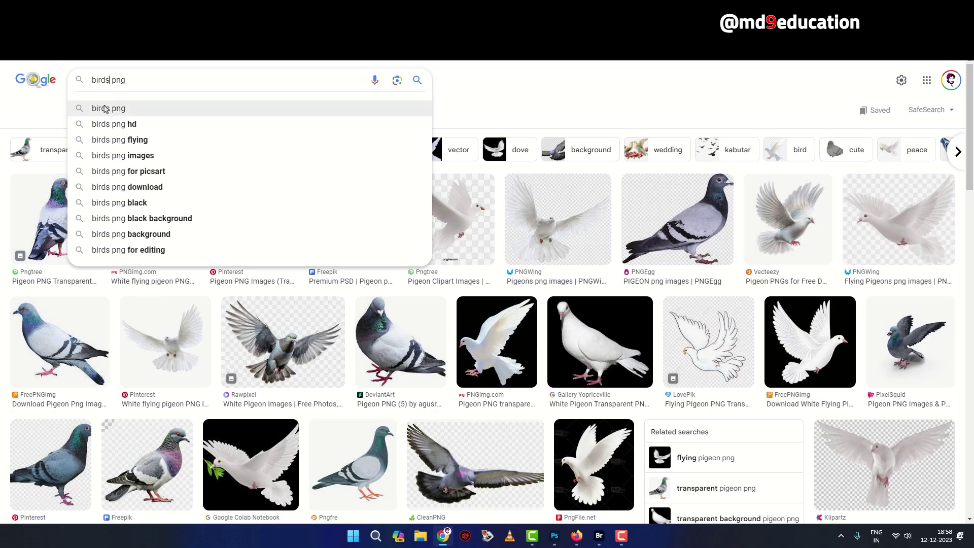
click(104, 108)
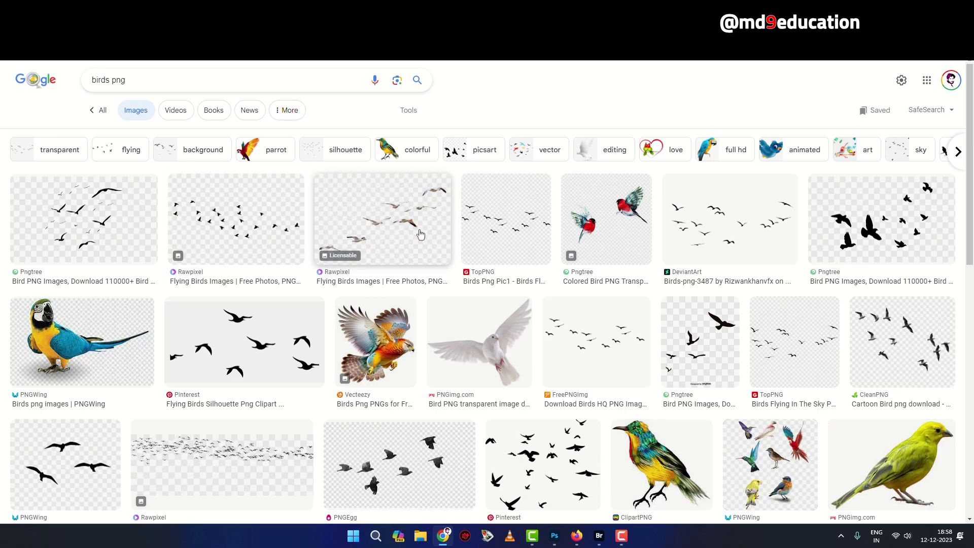
Step: Browse the "birds png" image results for a realistic flying bird suitable for the composite
scroll(420, 233, down, 3)
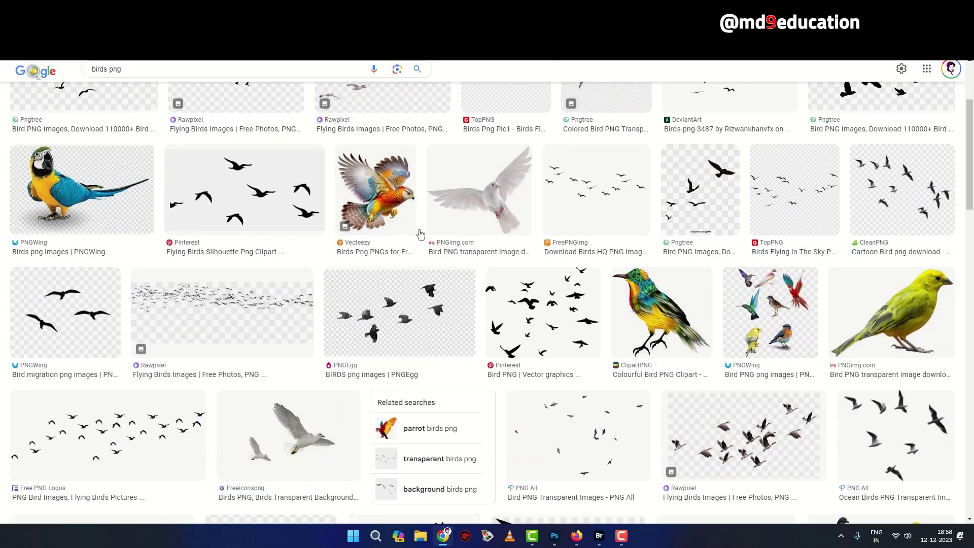
scroll(421, 234, down, 3)
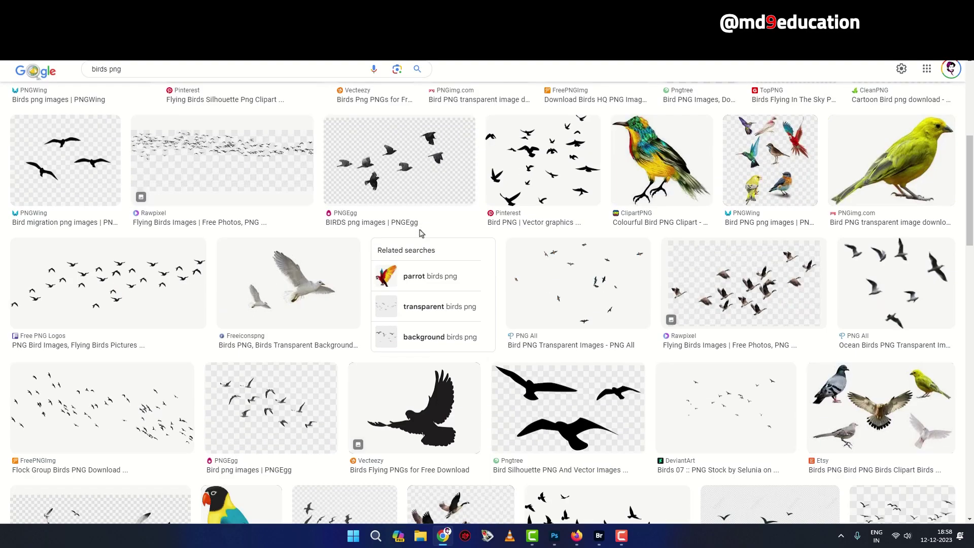
scroll(420, 234, down, 3)
scroll(421, 234, down, 3)
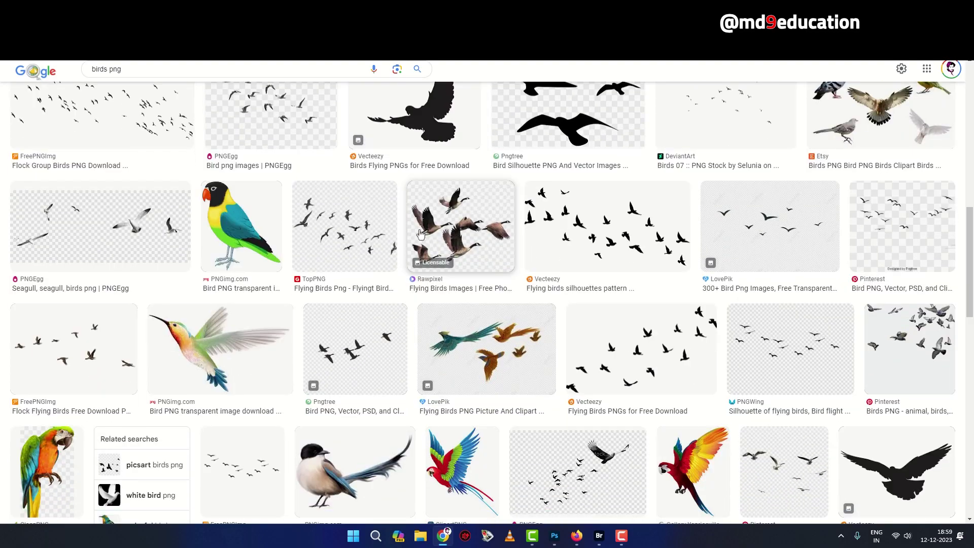
scroll(420, 234, down, 3)
scroll(421, 234, down, 1)
scroll(420, 234, down, 3)
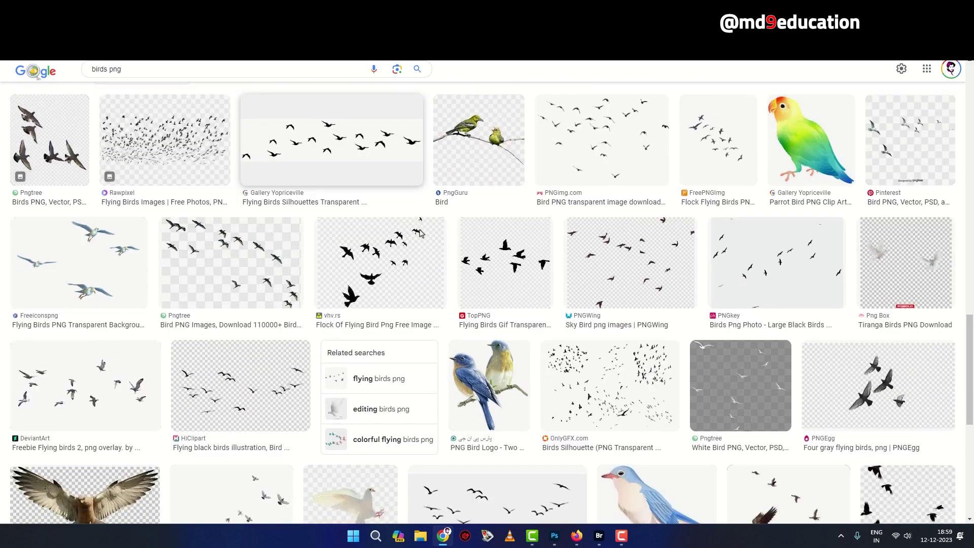
scroll(420, 234, down, 6)
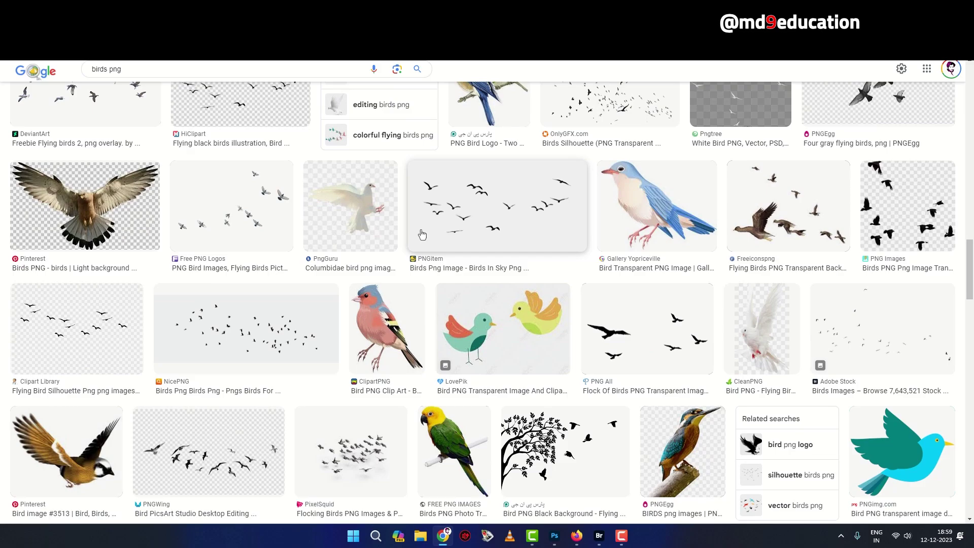
scroll(421, 235, down, 3)
scroll(421, 234, down, 3)
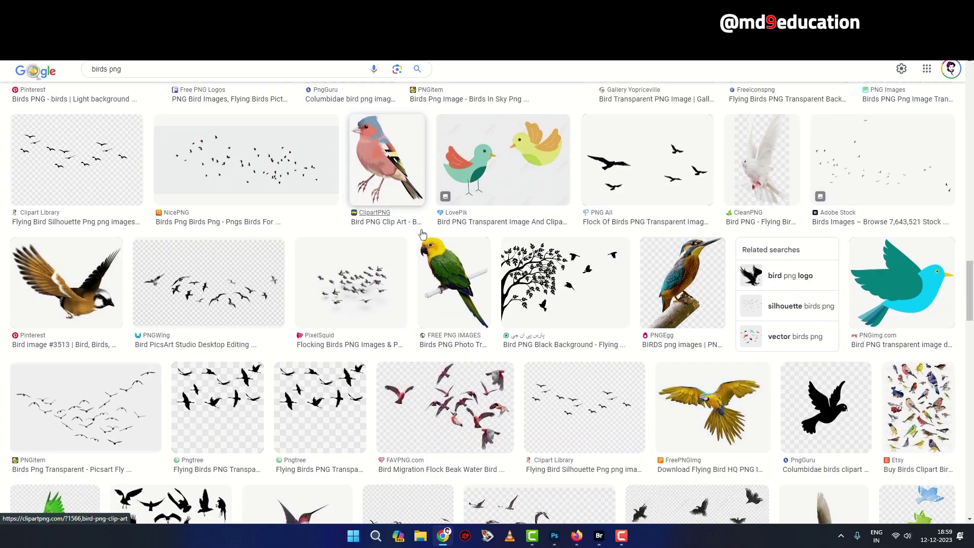
scroll(423, 234, down, 3)
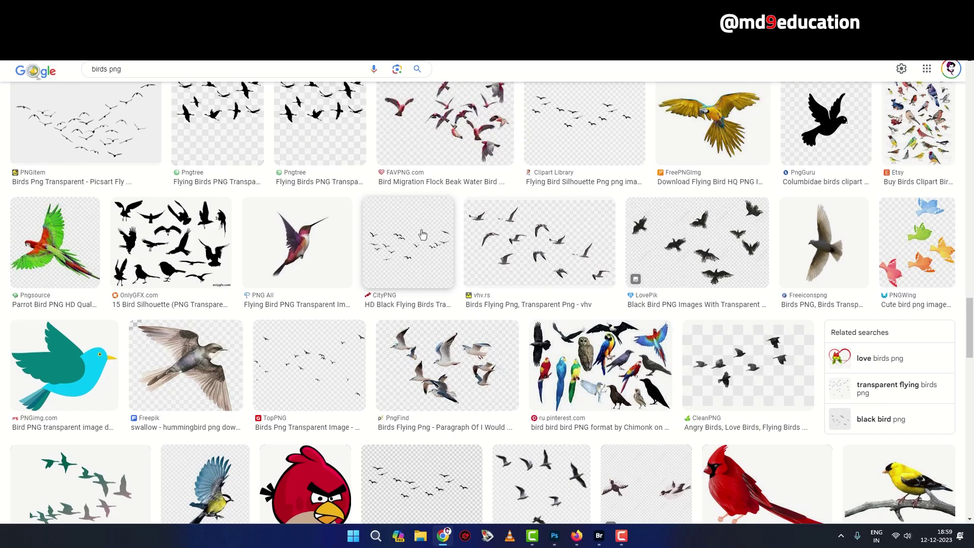
scroll(422, 234, down, 3)
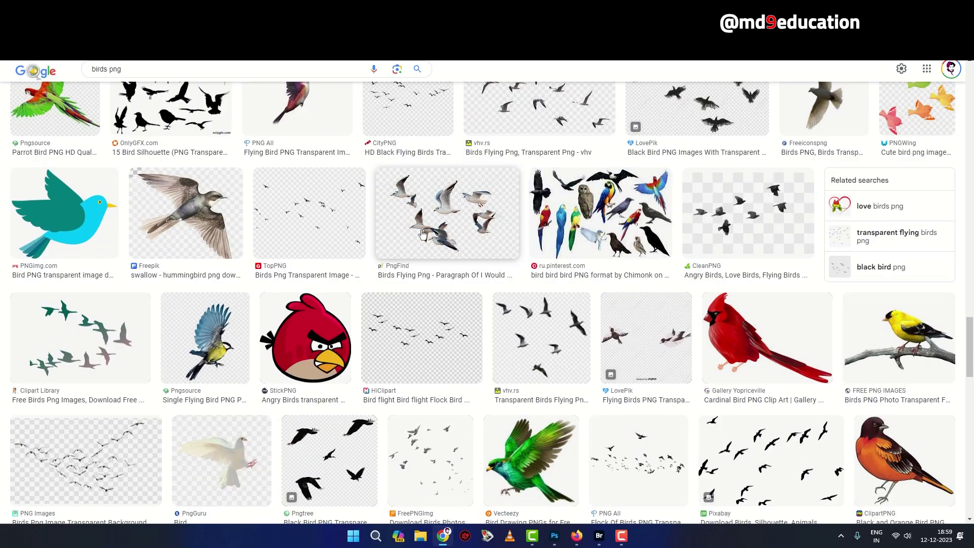
scroll(423, 234, down, 3)
scroll(422, 234, down, 3)
scroll(423, 234, down, 6)
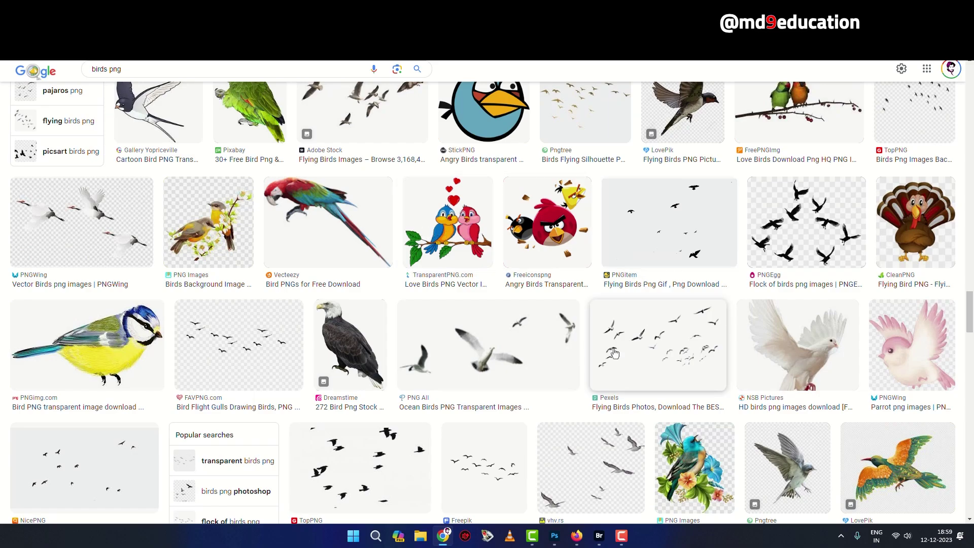
Step: Open the Ocean Birds result in a new tab, select its related Seabirds image and visit that image's PNGWing page
right_click(497, 347)
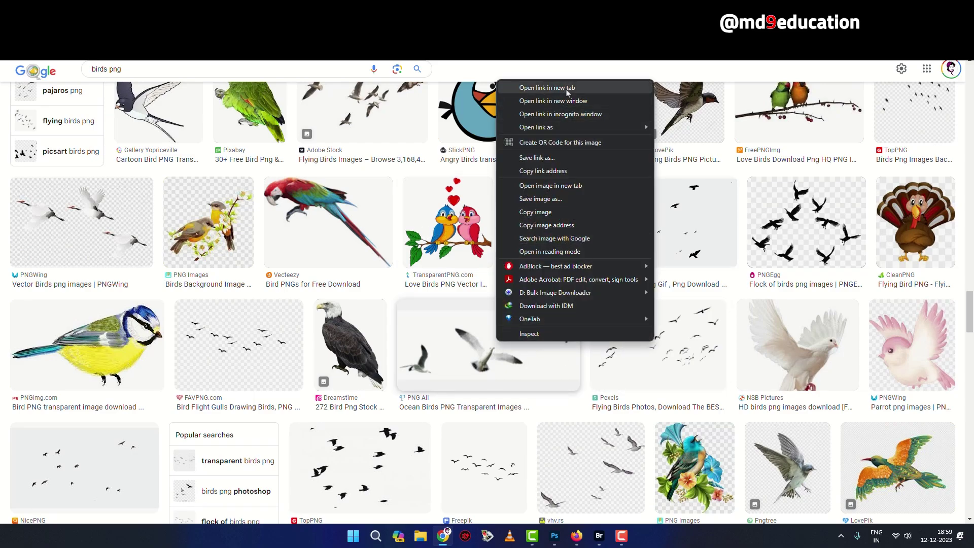
click(508, 85)
key(ctrl+Tab)
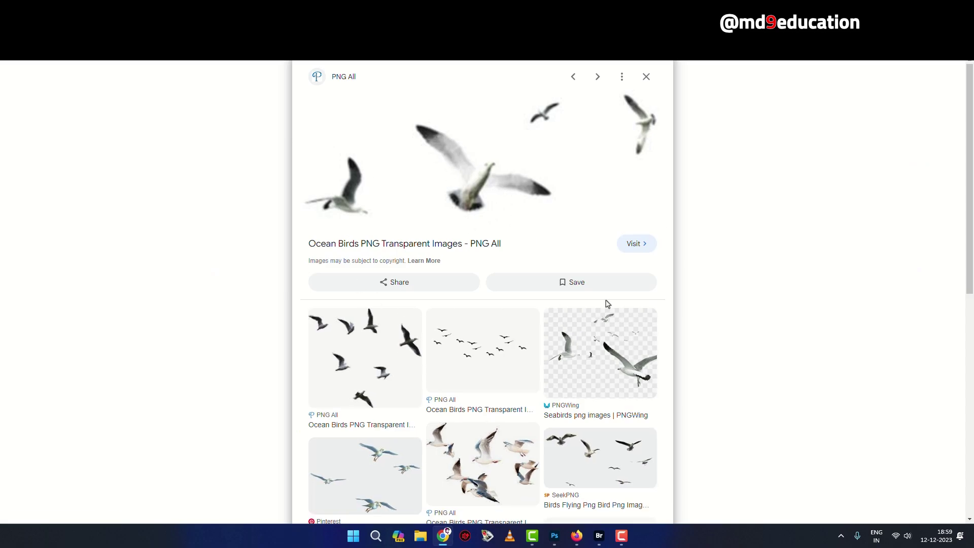
click(636, 368)
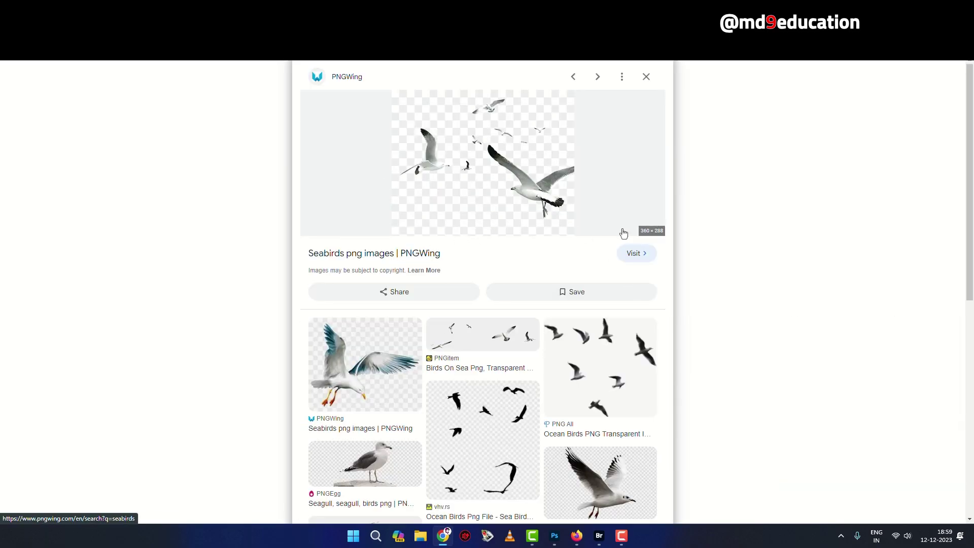
click(431, 254)
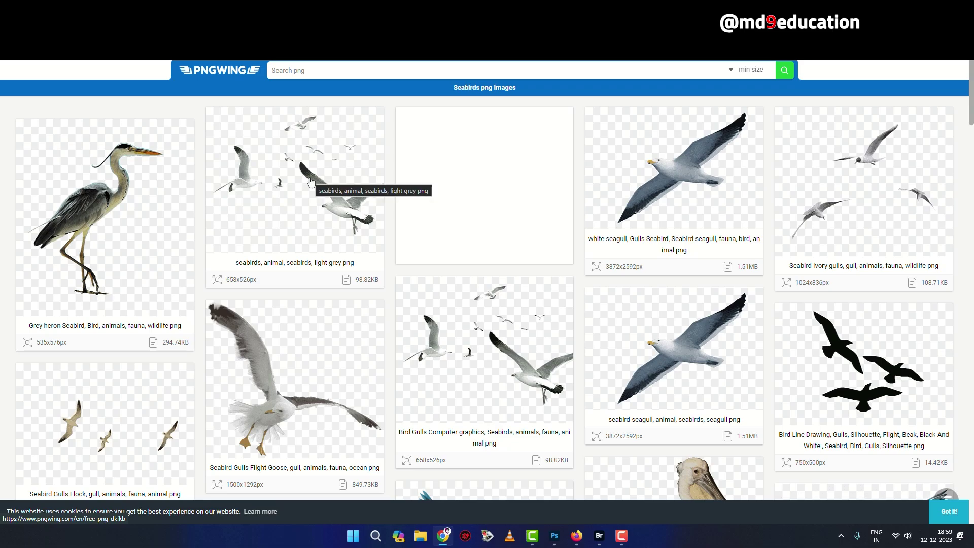
Step: Look through the PNGWing seabird images and open the light grey seabirds picture in a new tab
scroll(311, 181, down, 9)
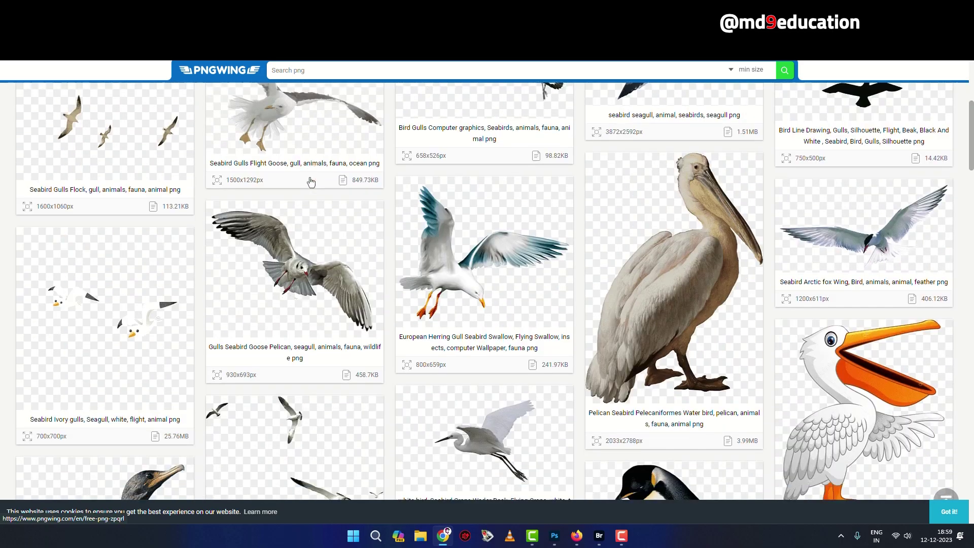
scroll(311, 182, down, 6)
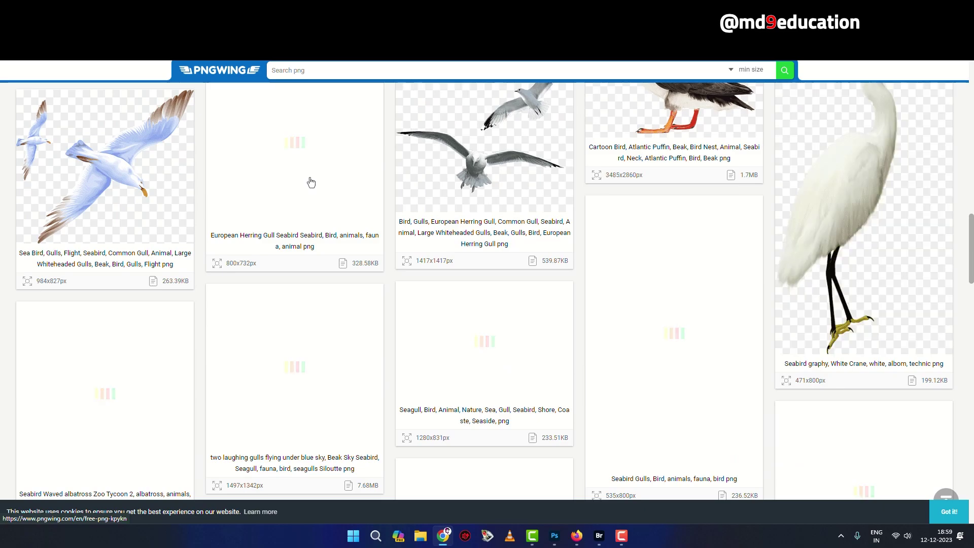
scroll(311, 182, up, 15)
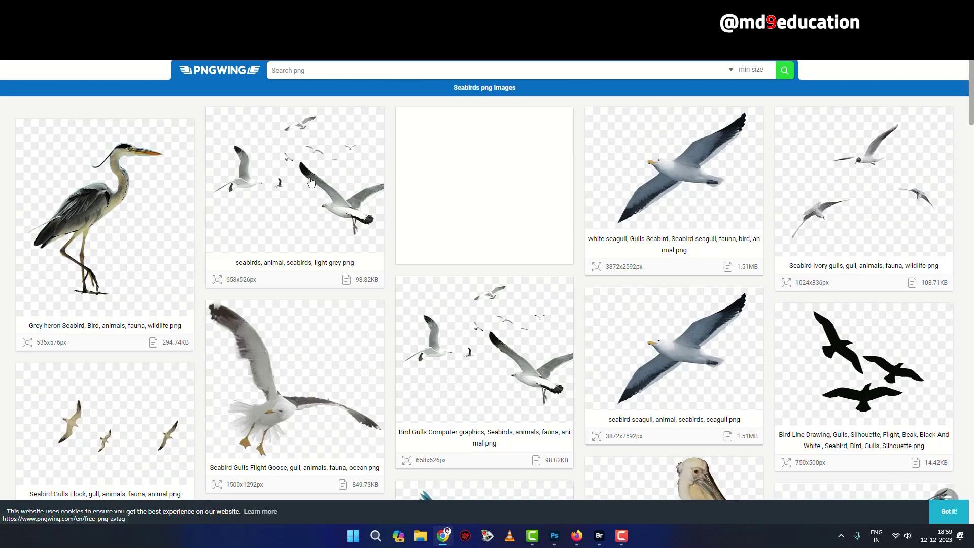
right_click(339, 194)
click(346, 201)
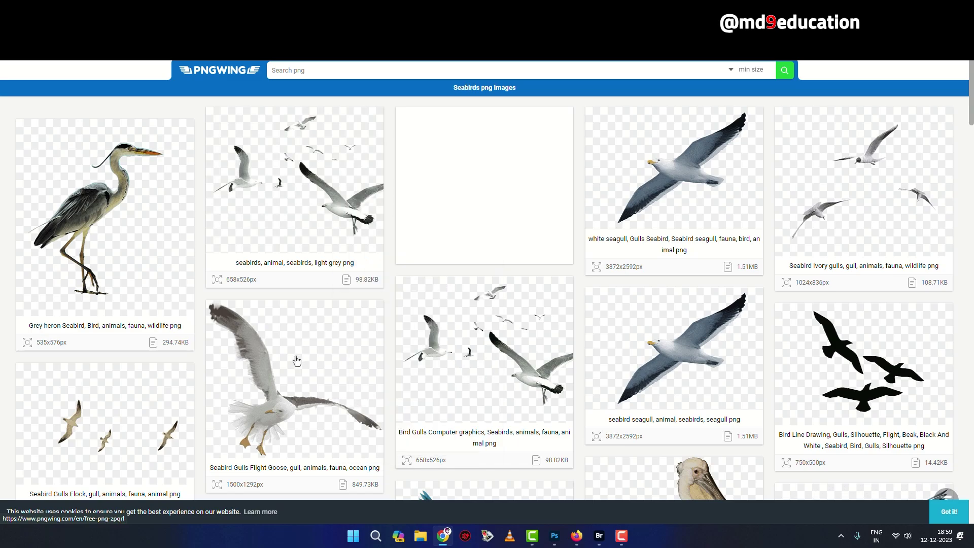
key(ctrl+Tab)
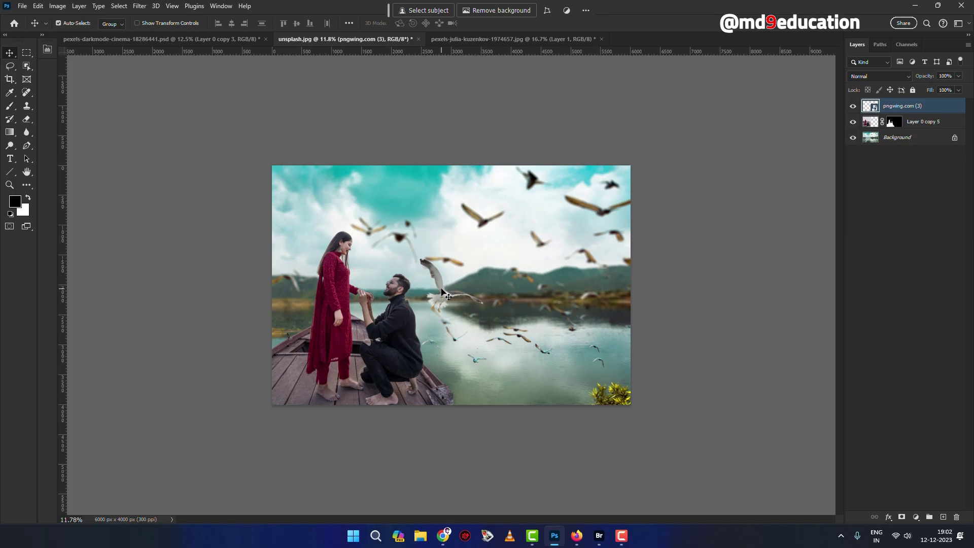
Step: Move the placed seagull to the lower-left corner of the image over the boat, enlarging and rotating it with Free Transform
drag(442, 289, 422, 360)
key(ctrl+t)
drag(463, 331, 509, 290)
drag(524, 367, 524, 316)
drag(446, 366, 306, 368)
key(Return)
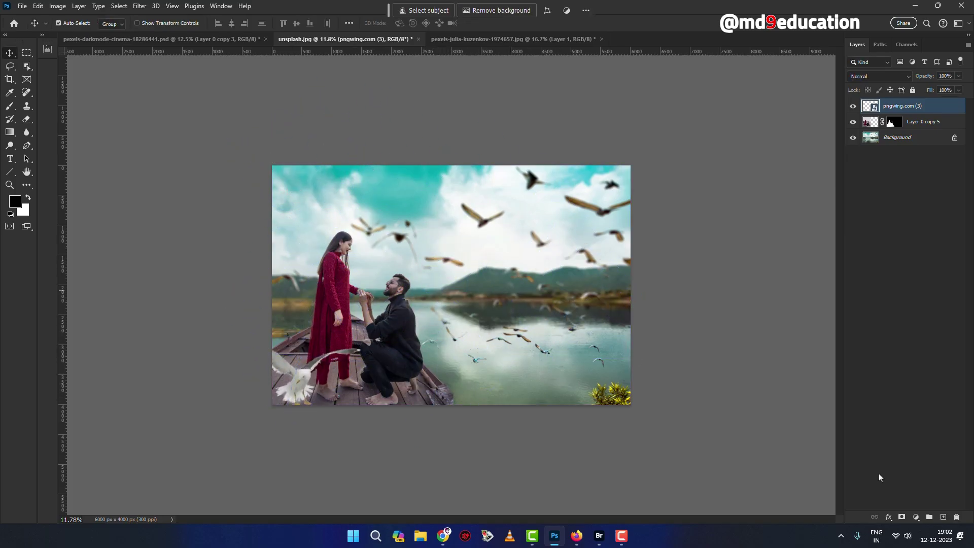
Step: Apply a 44.3-pixel Gaussian Blur to the seagull over the boat
key(ctrl+alt+f)
drag(645, 285, 653, 287)
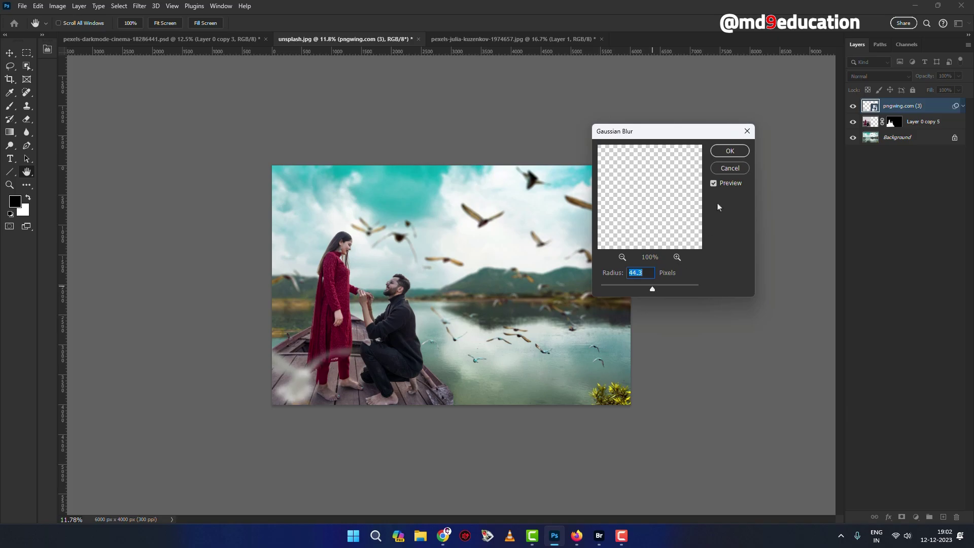
click(731, 150)
Step: Place the pngwing.com (2) seabirds image as a new layer, enlarge it and move it into the upper-left sky
click(23, 6)
click(45, 236)
click(324, 157)
click(732, 327)
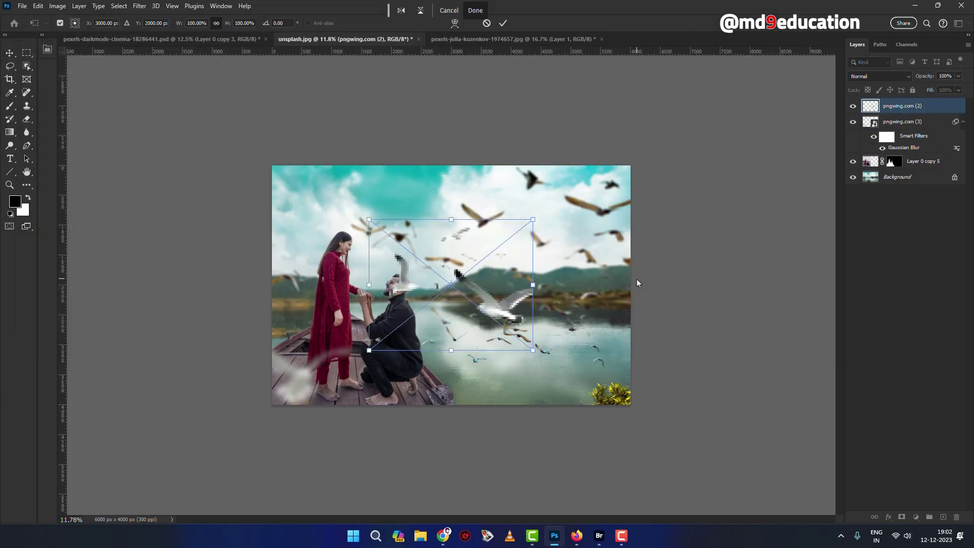
drag(533, 220, 611, 157)
drag(545, 283, 461, 207)
drag(444, 196, 276, 188)
key(Return)
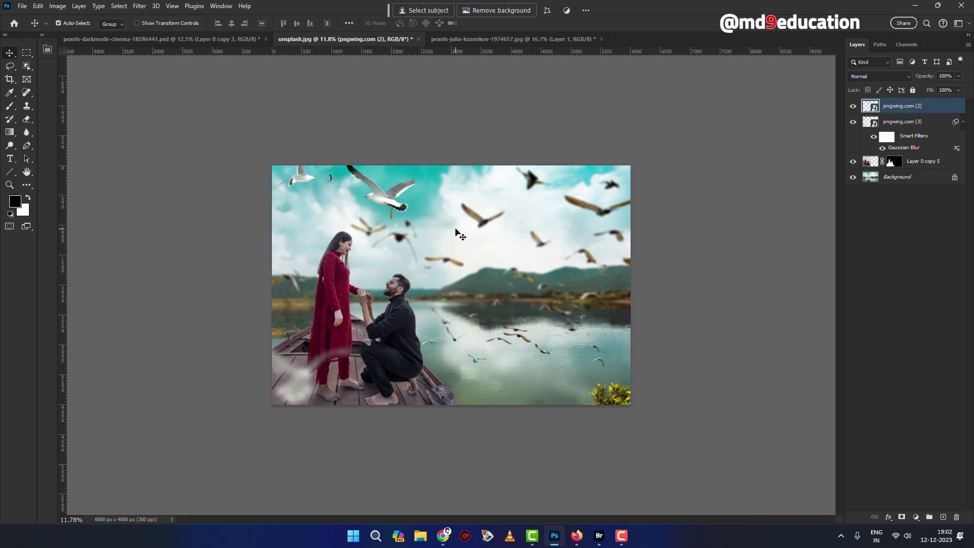
Step: Apply a Gaussian Blur of about 15.3 pixels to the seabirds in the sky
key(ctrl+alt+f)
drag(652, 289, 642, 290)
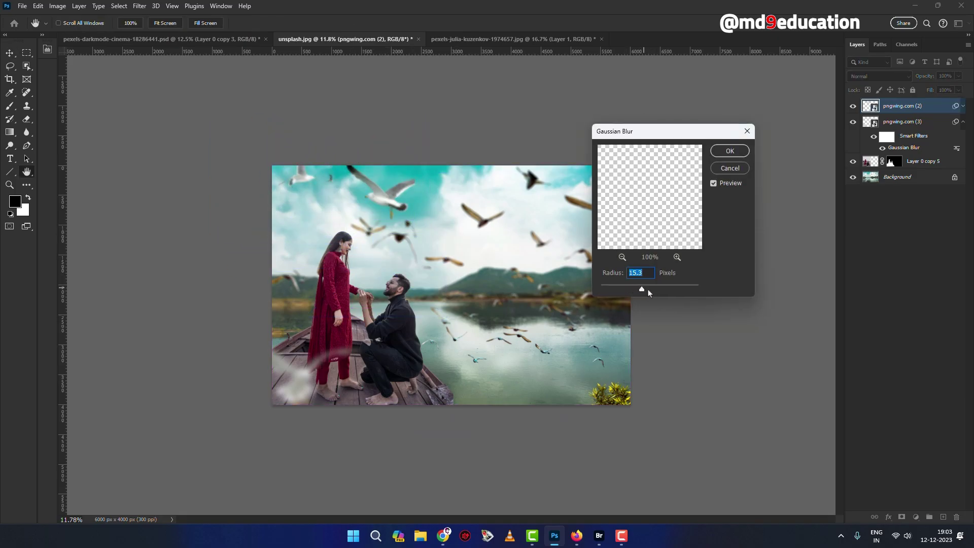
click(642, 290)
key(Return)
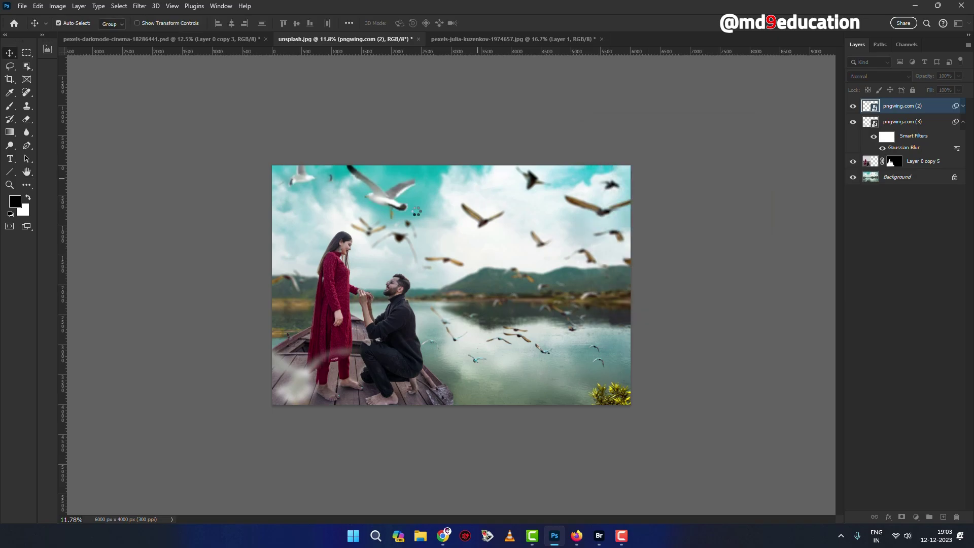
Step: Rotate the blurred sky seabirds counterclockwise with Free Transform
key(ctrl+t)
drag(465, 245, 482, 196)
key(Return)
scroll(451, 285, up, 3)
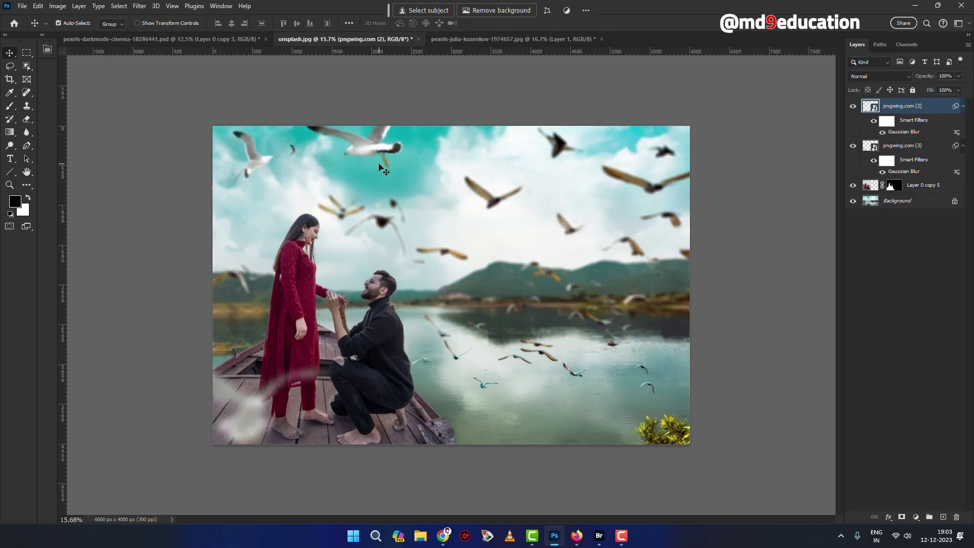
Step: Erase the dark bird in the middle of the sky and the one near the upper edge from the Background layer with the Remove tool
click(870, 206)
click(26, 92)
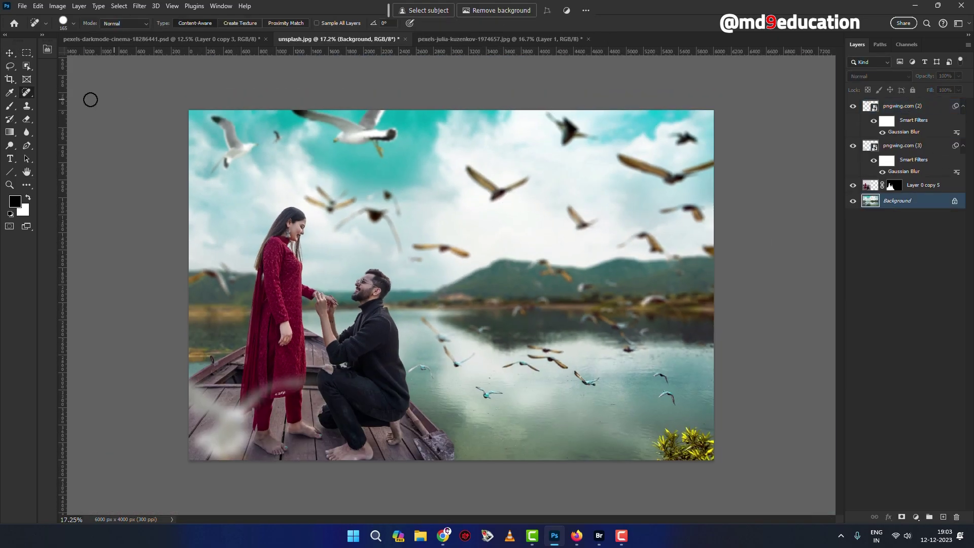
mouse_move(465, 167)
mouse_down()
mouse_move(479, 183)
mouse_move(528, 179)
mouse_up()
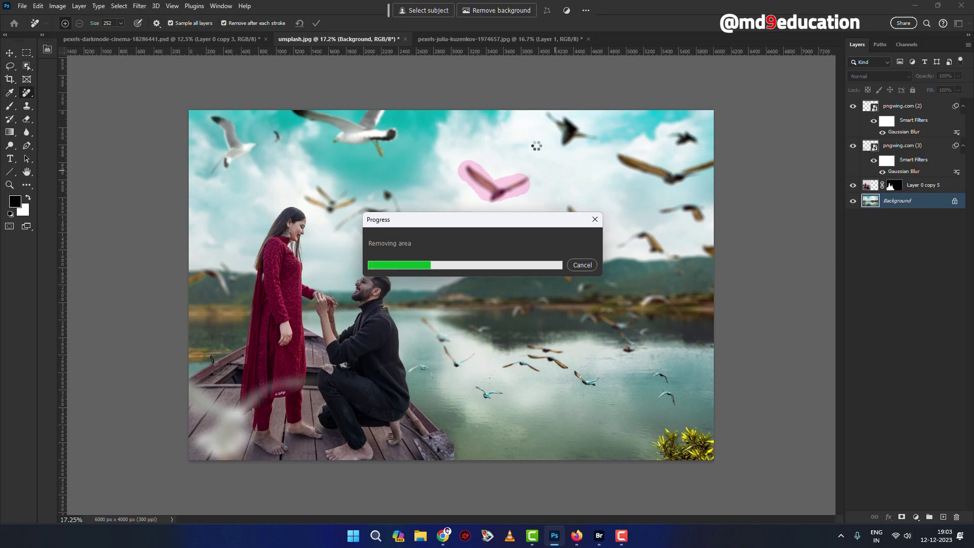
drag(539, 168, 489, 202)
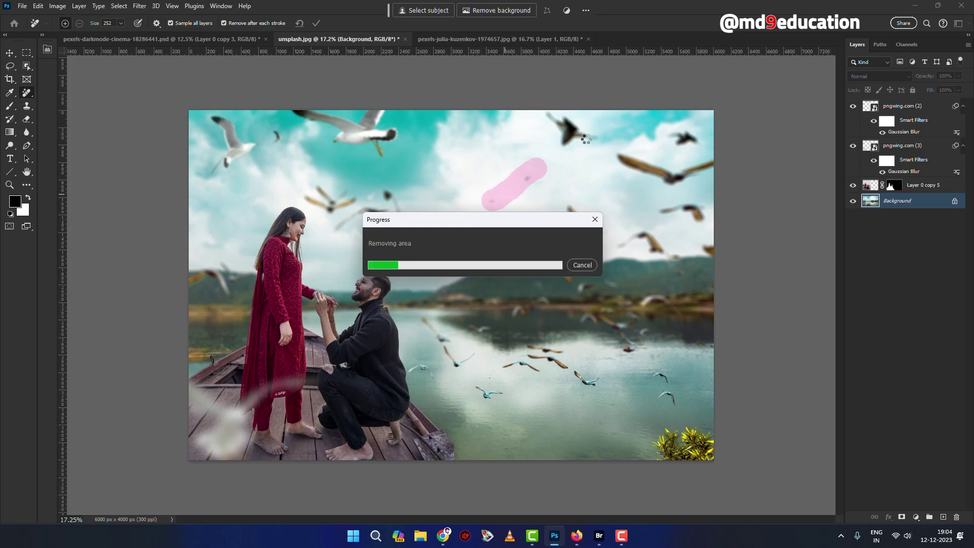
mouse_move(557, 122)
mouse_down()
mouse_move(579, 132)
mouse_move(563, 145)
mouse_up()
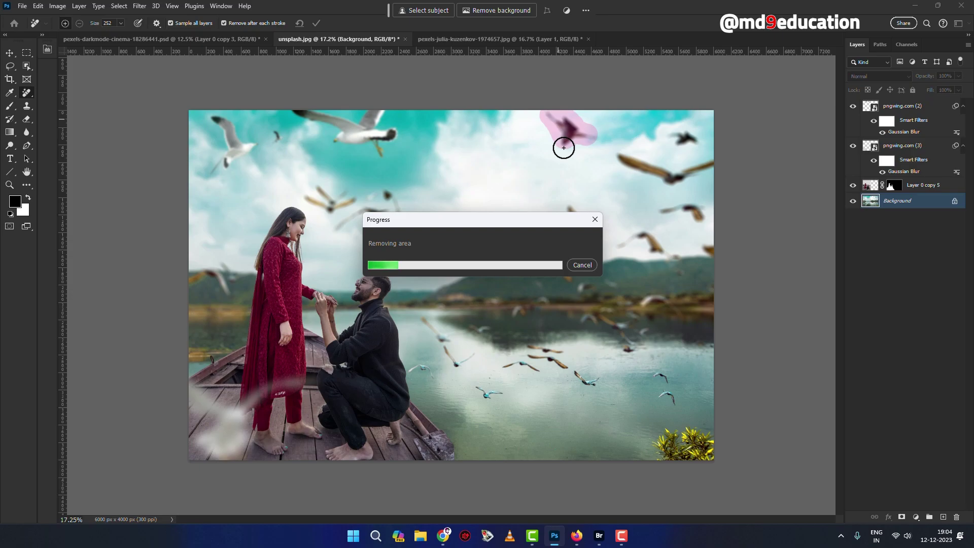
Step: Duplicate the blurred foreground seagull into the image's lower-right corner and enlarge the copy with Free Transform
key(v)
alt+drag(233, 432, 607, 423)
key(ctrl+t)
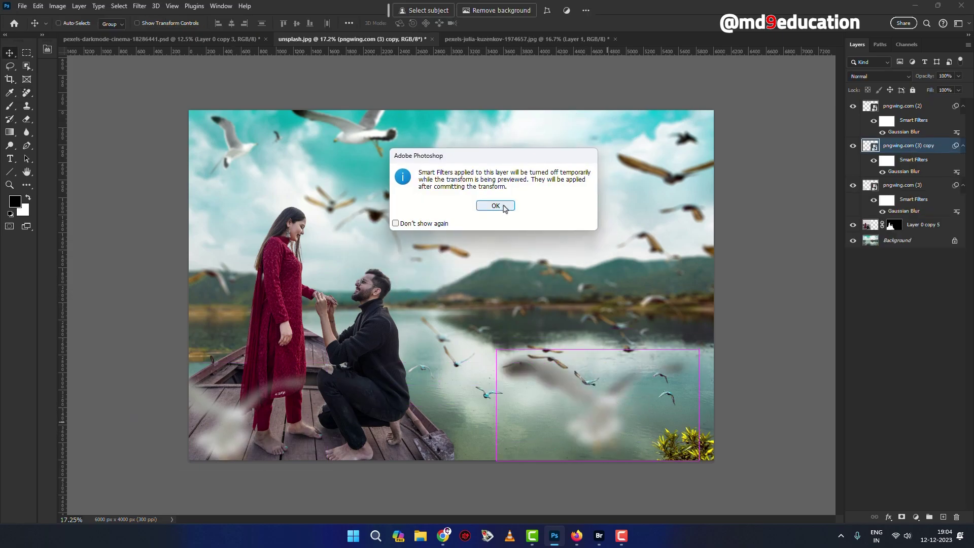
click(502, 206)
right_click(609, 399)
click(633, 384)
drag(581, 295, 663, 398)
key(Return)
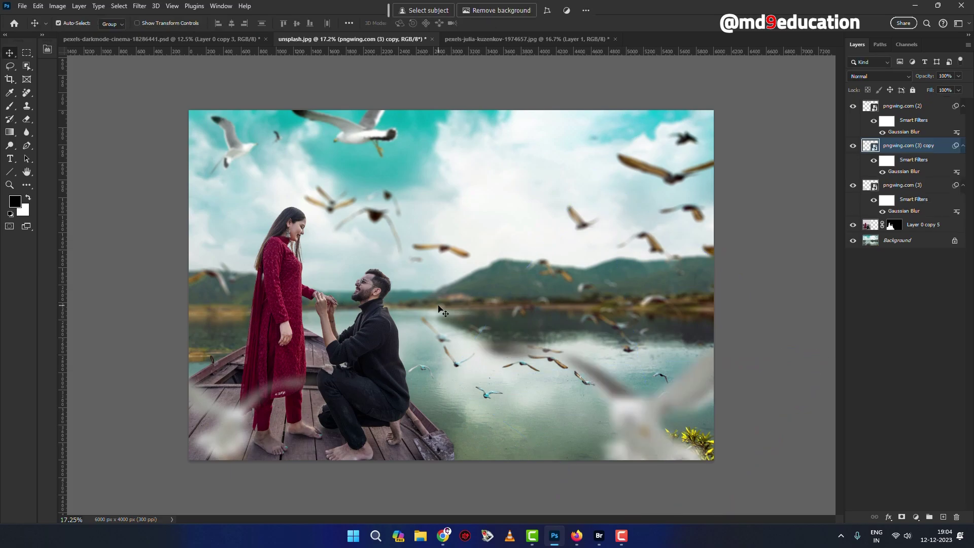
Step: Set the Gaussian Blur radius of the seagull beside the woman to 29.1 pixels and reposition it low over the boat's edge
drag(226, 434, 210, 359)
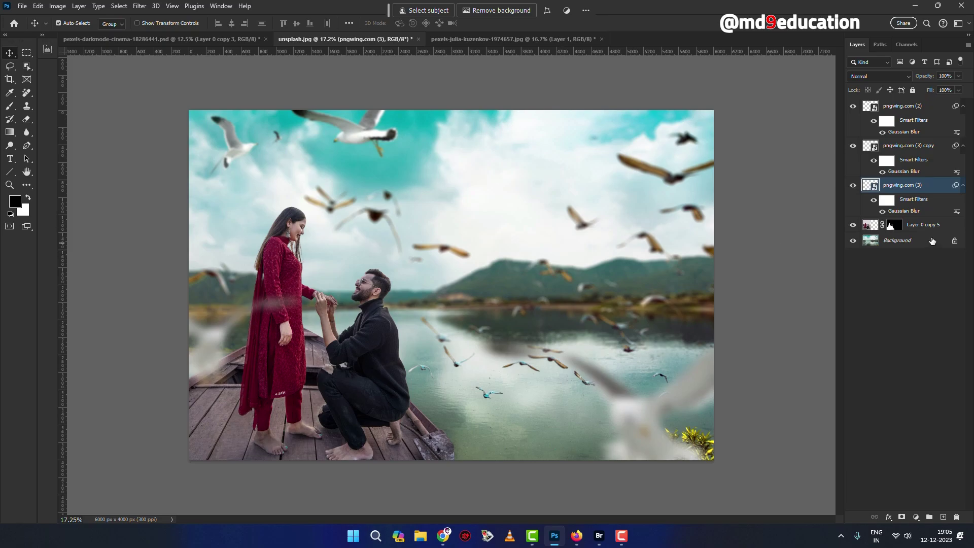
double_click(957, 212)
drag(456, 140, 446, 152)
click(535, 127)
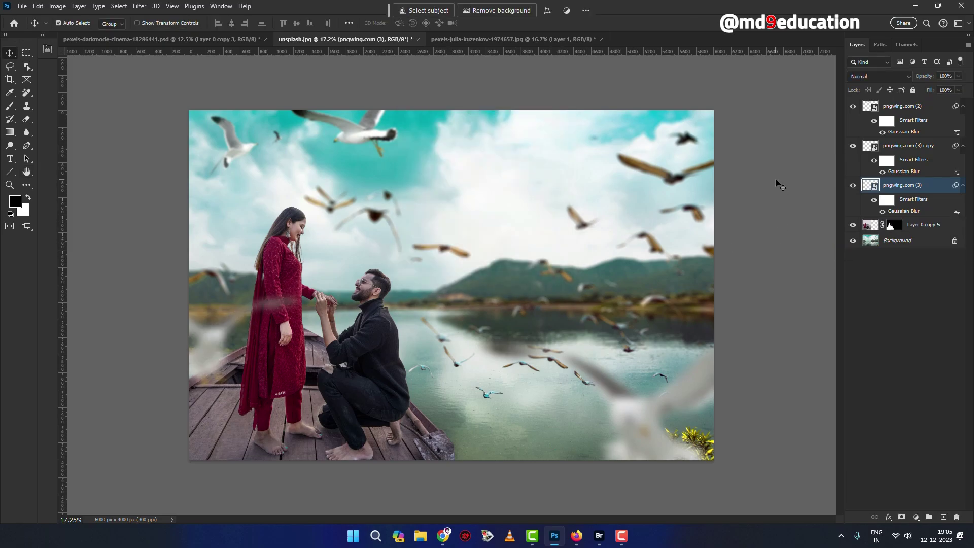
double_click(904, 211)
drag(652, 289, 645, 289)
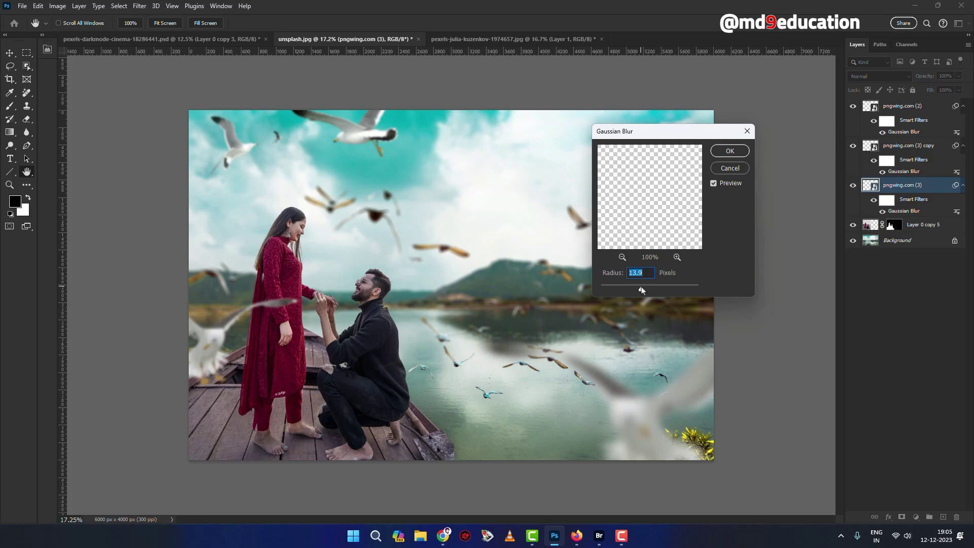
drag(643, 291, 646, 289)
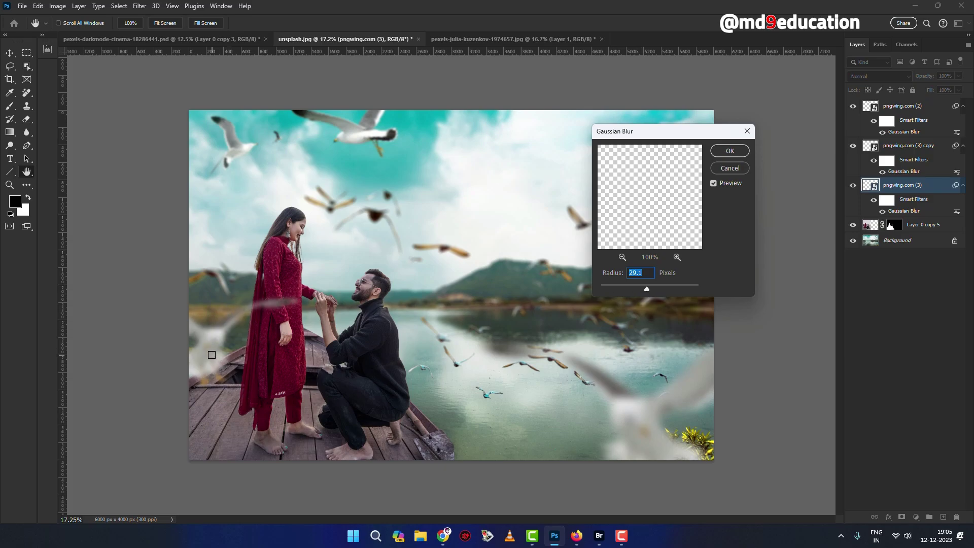
click(729, 151)
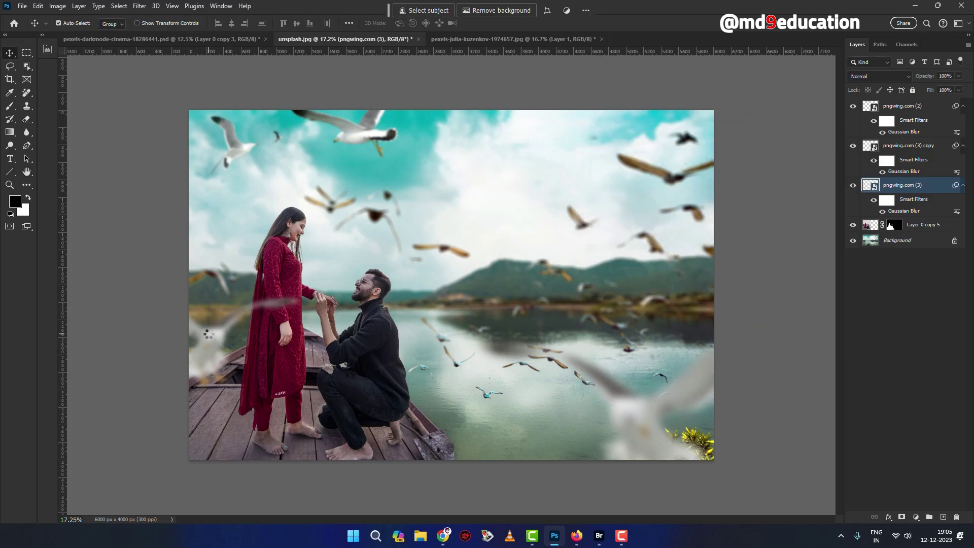
drag(202, 344, 209, 398)
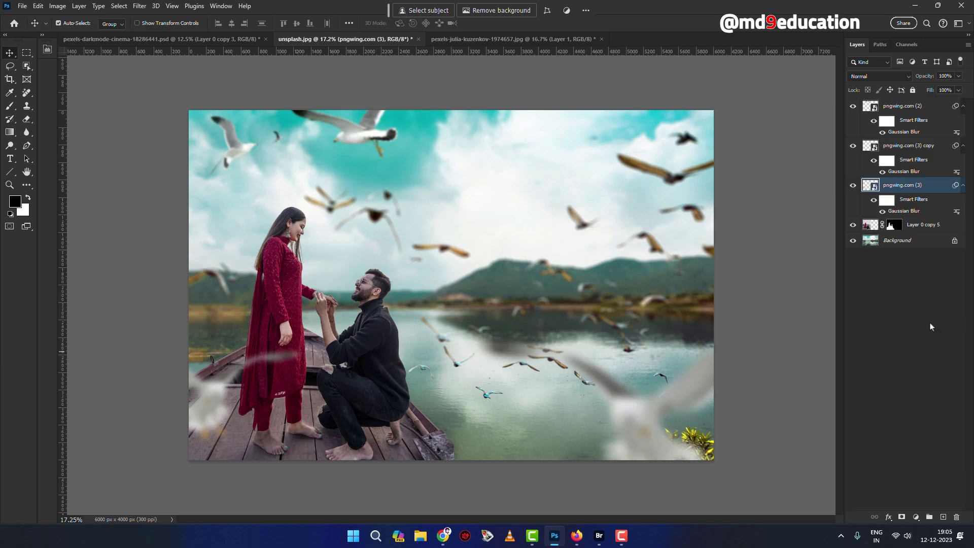
Step: Add a Brightness/Contrast adjustment layer above the couple's layer with brightness set to -110
click(870, 227)
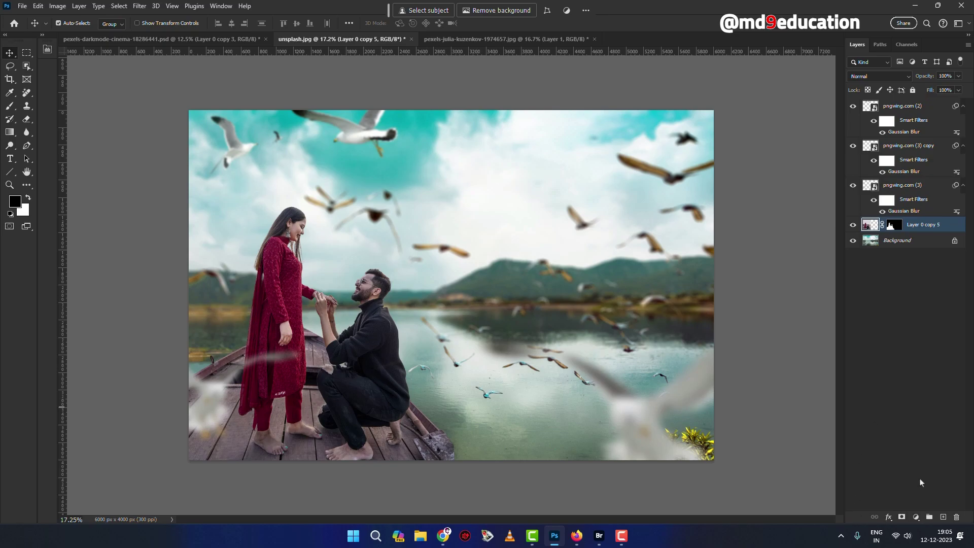
click(924, 321)
click(869, 229)
click(910, 517)
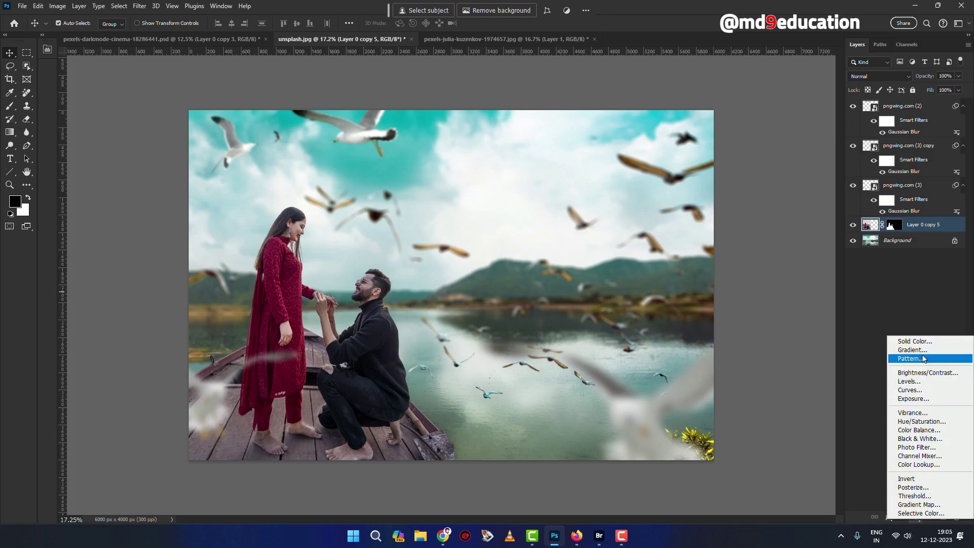
click(926, 372)
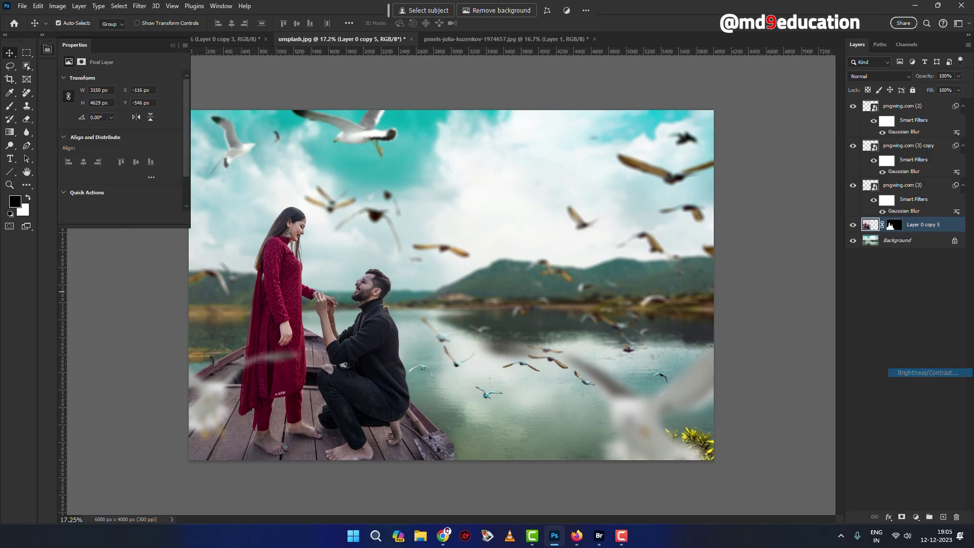
drag(118, 108, 80, 110)
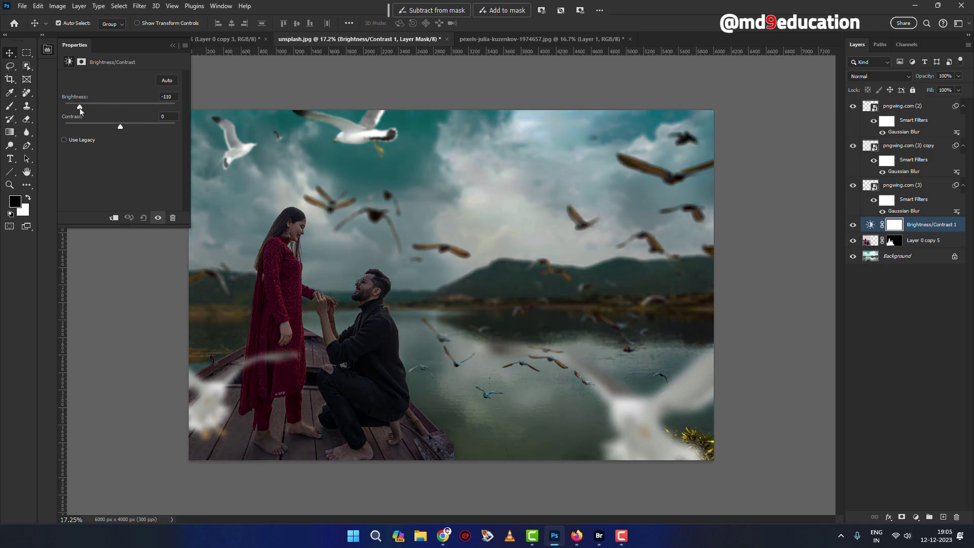
Step: Invert the Brightness/Contrast mask and paint it white at 14% flow along the image's lower edge to darken that area
click(886, 226)
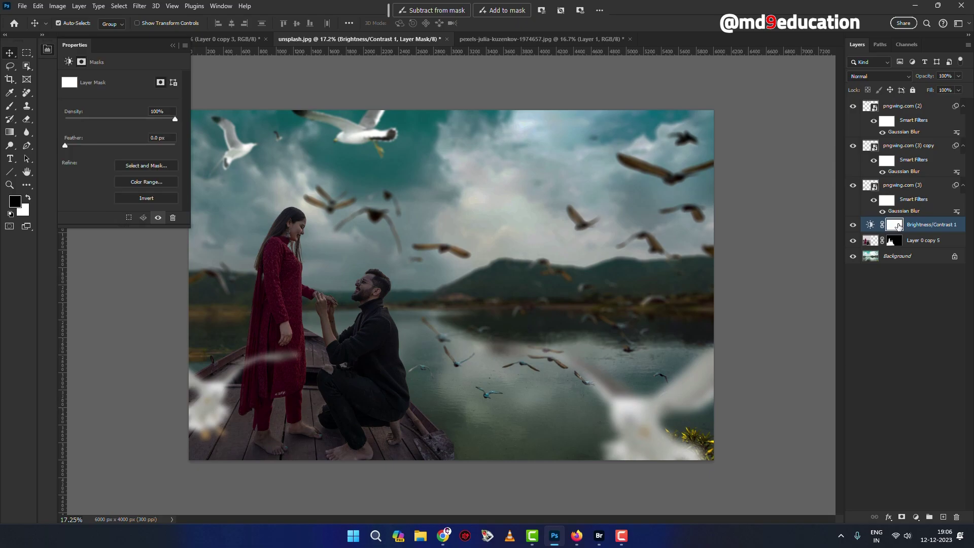
key(ctrl+i)
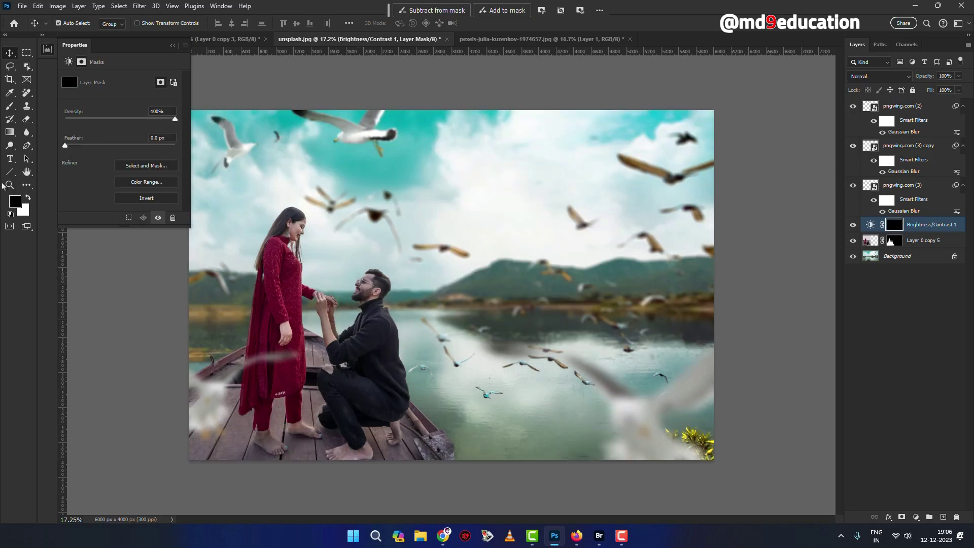
click(10, 105)
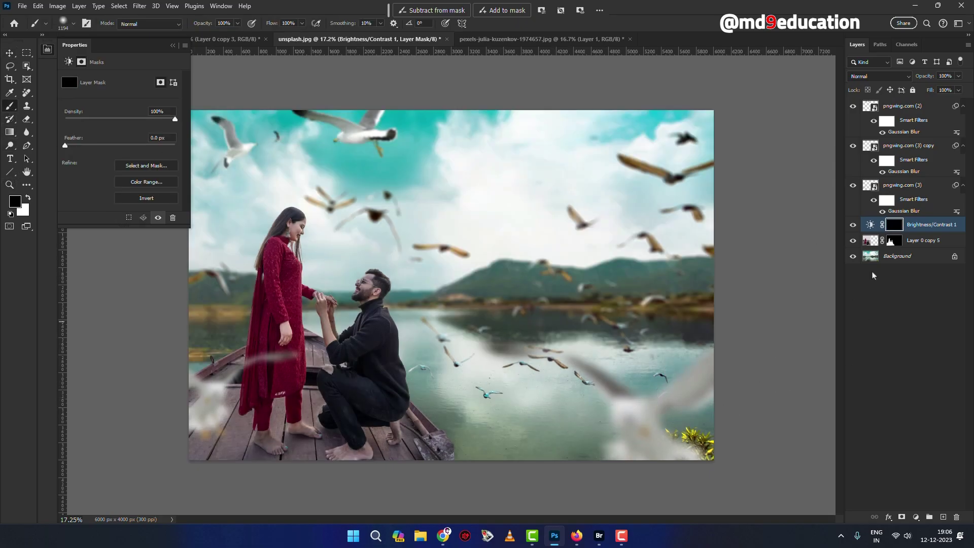
key(x)
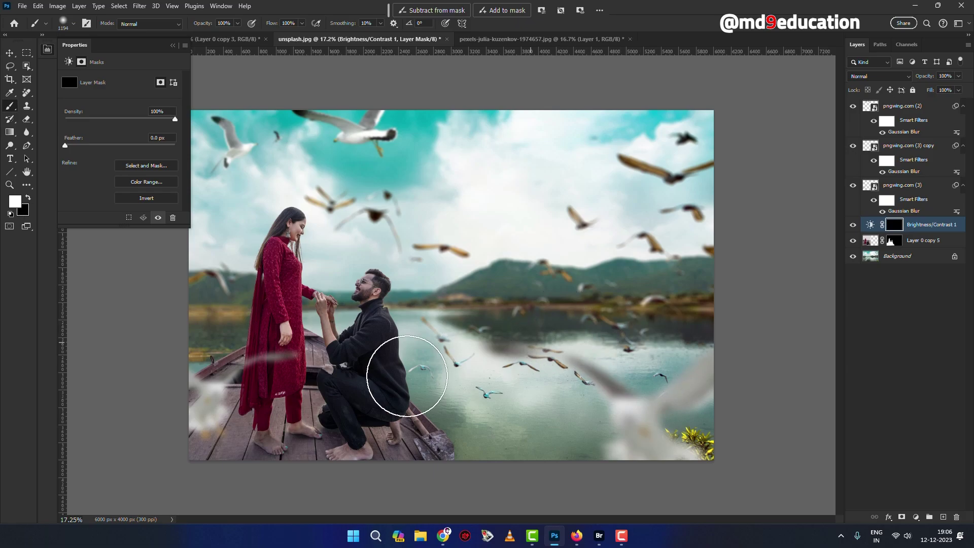
click(302, 24)
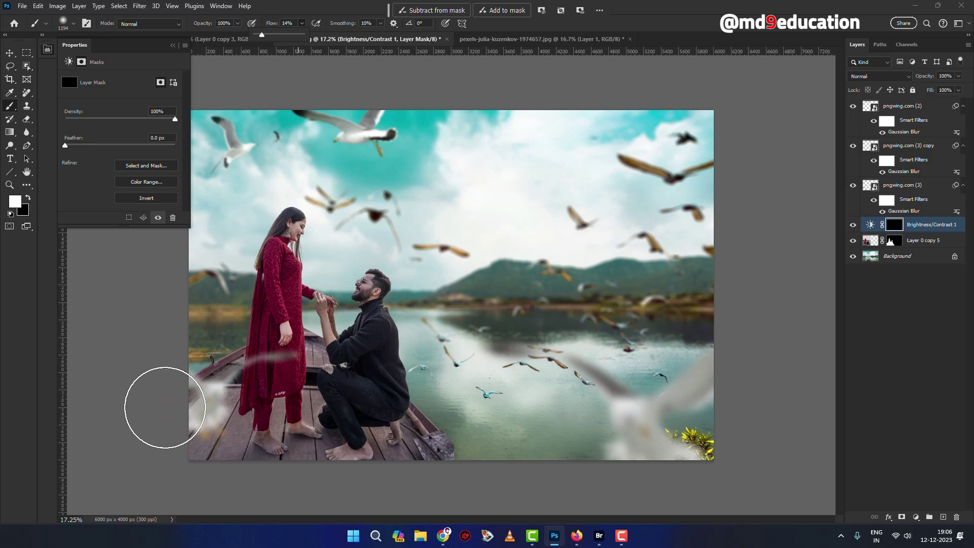
click(210, 462)
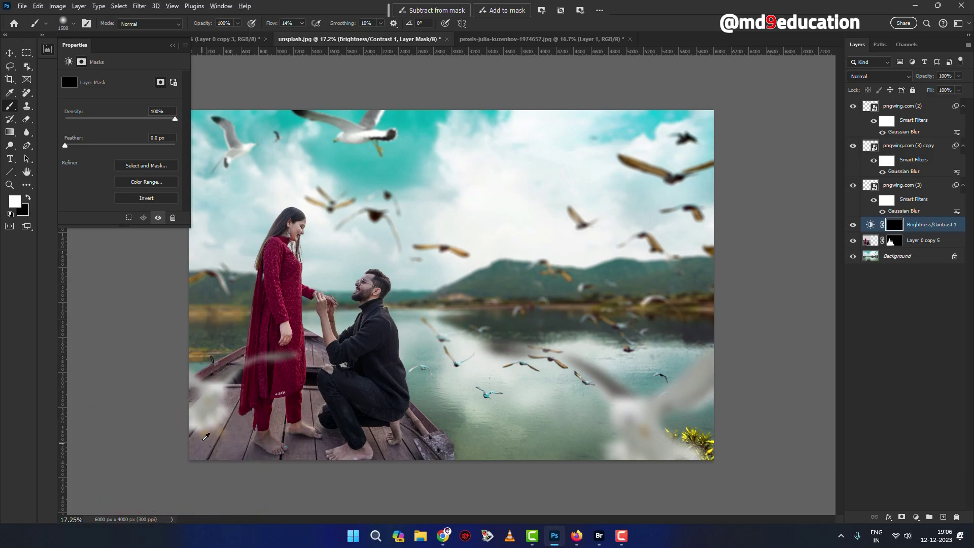
drag(200, 438, 237, 422)
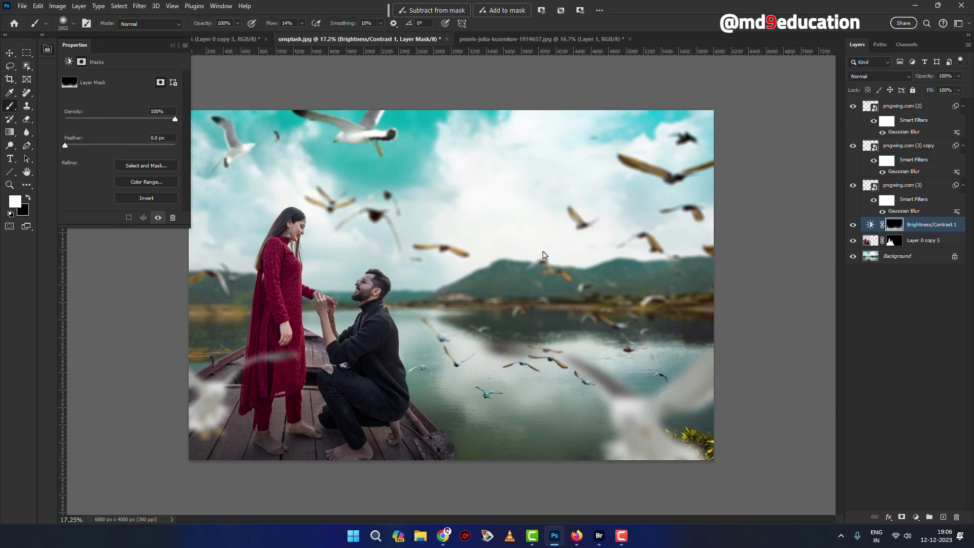
click(916, 326)
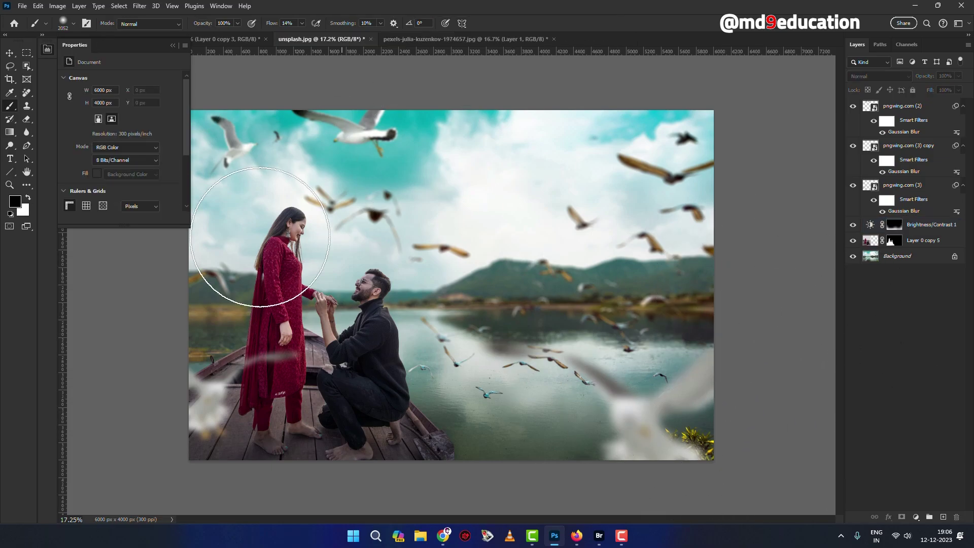
click(10, 53)
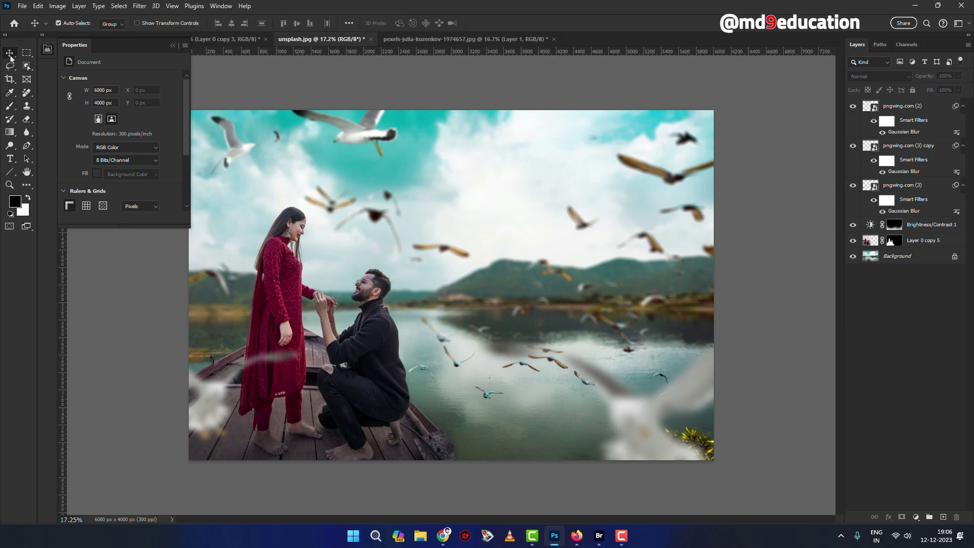
click(173, 45)
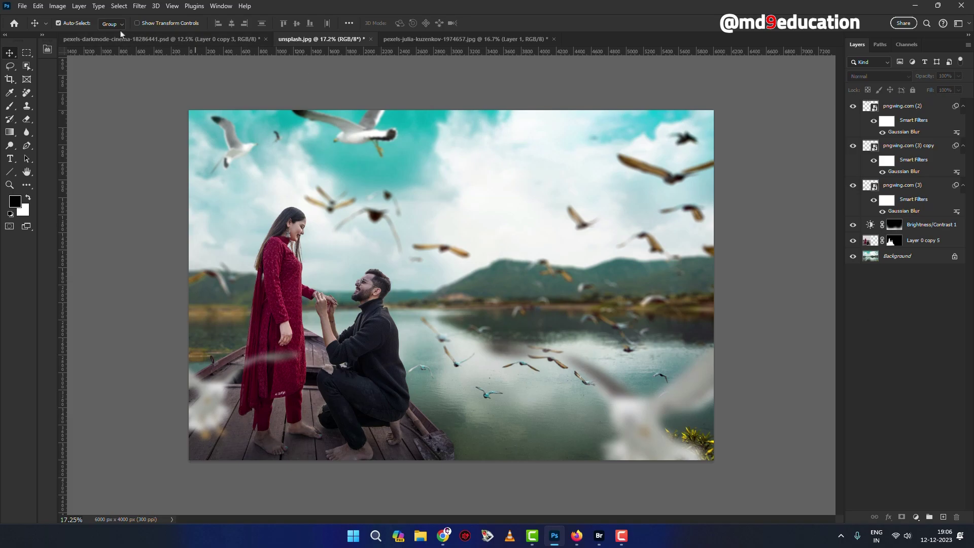
Step: Stamp all visible layers into a new merged layer on top and open it in the Camera Raw Filter
click(139, 5)
click(917, 289)
key(ctrl+alt+shift+e)
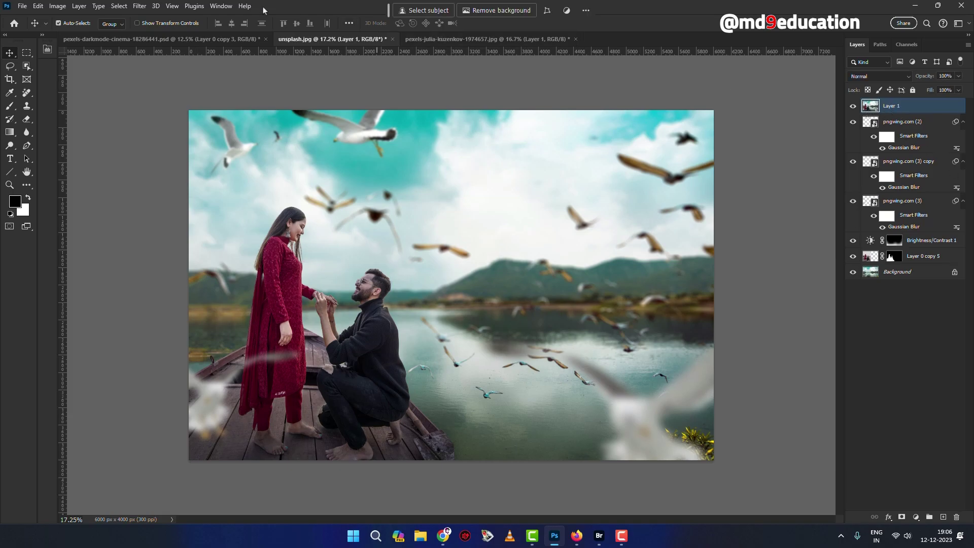
click(139, 5)
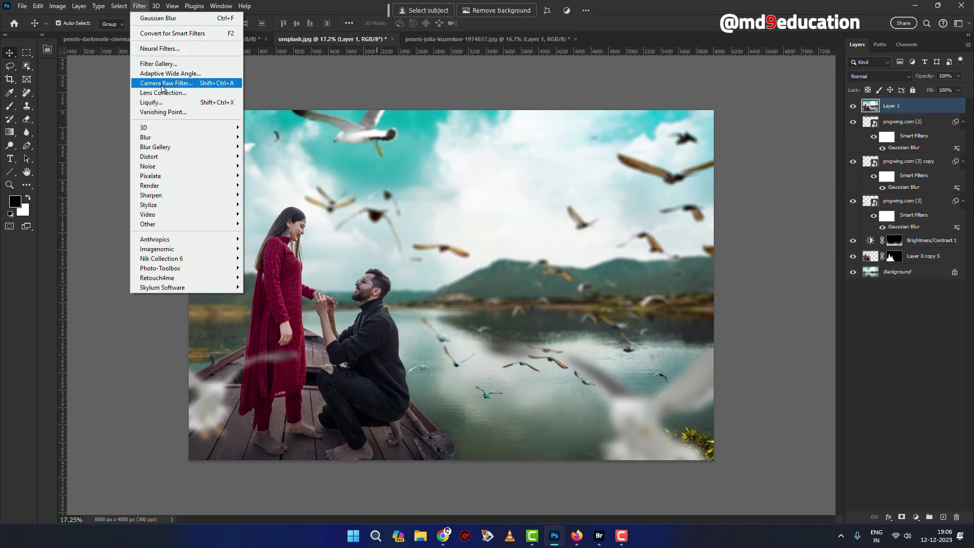
click(162, 84)
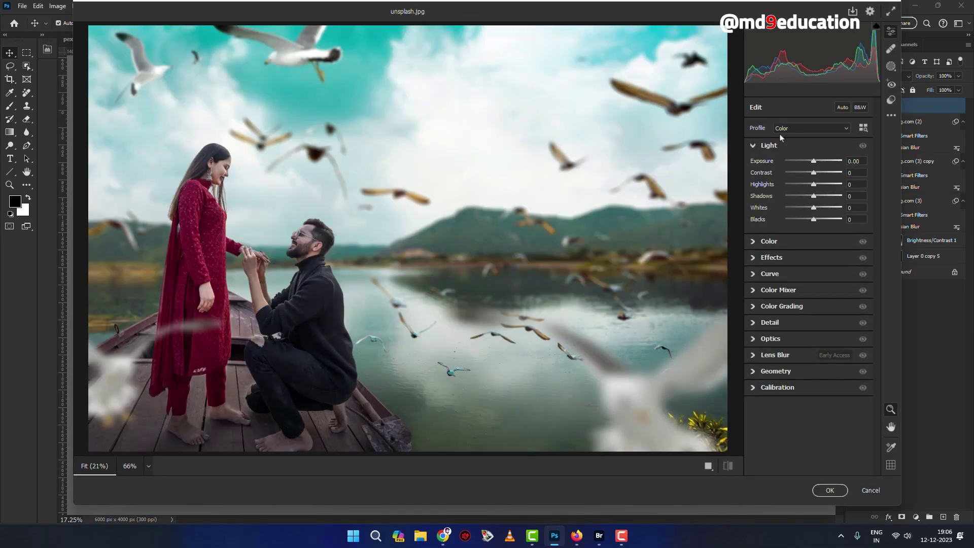
Step: Apply the Omnibus // Horizon preset from the benj Omnibus Secondary collection at an amount of 38 and confirm the Camera Raw grade
click(892, 100)
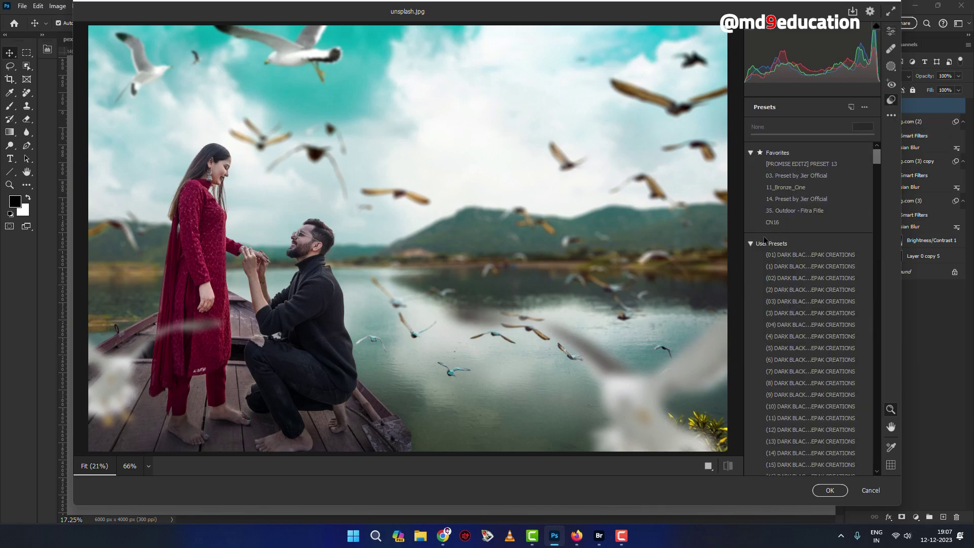
click(750, 244)
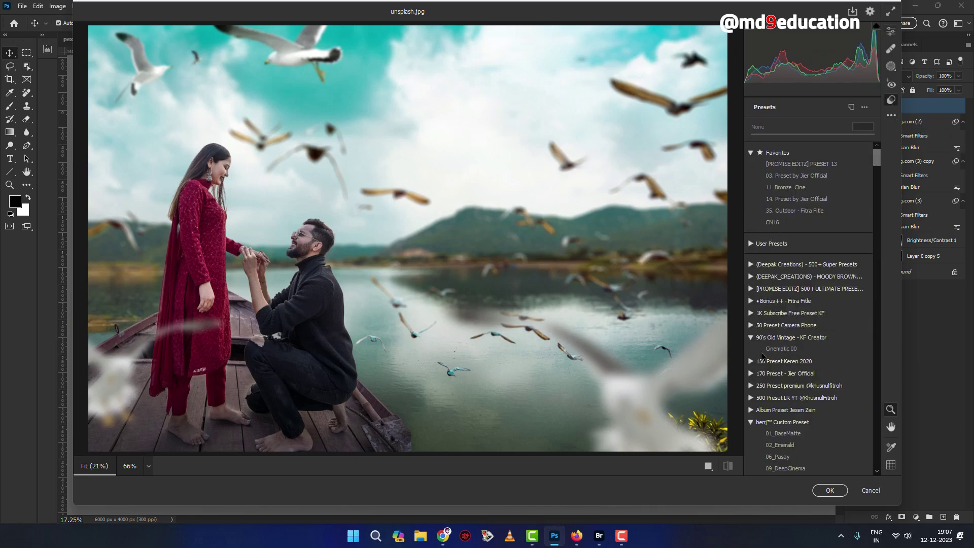
scroll(844, 152, down, 6)
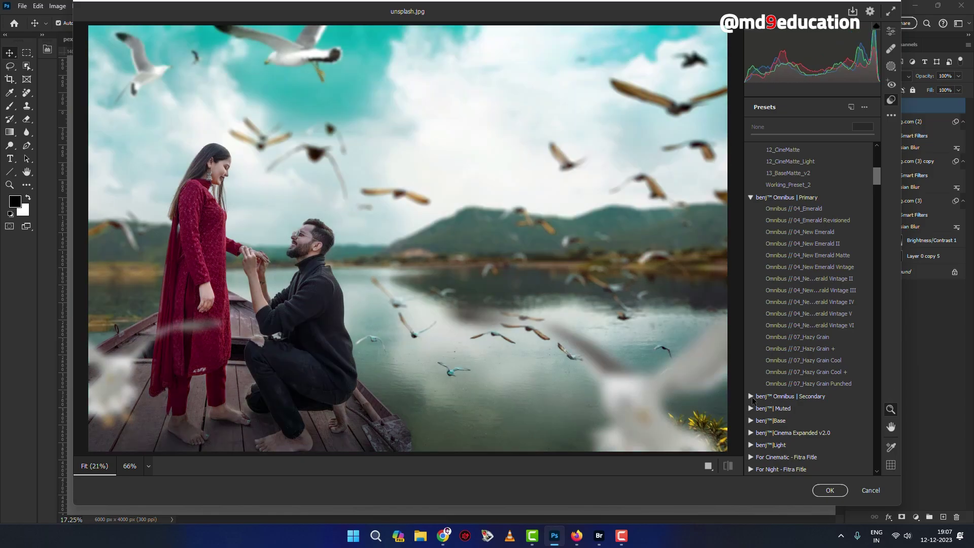
click(751, 396)
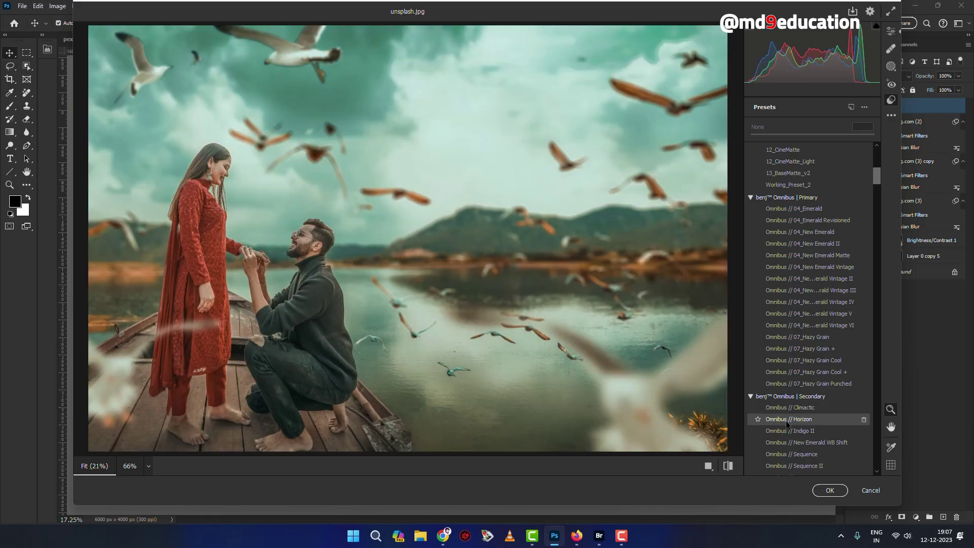
click(786, 421)
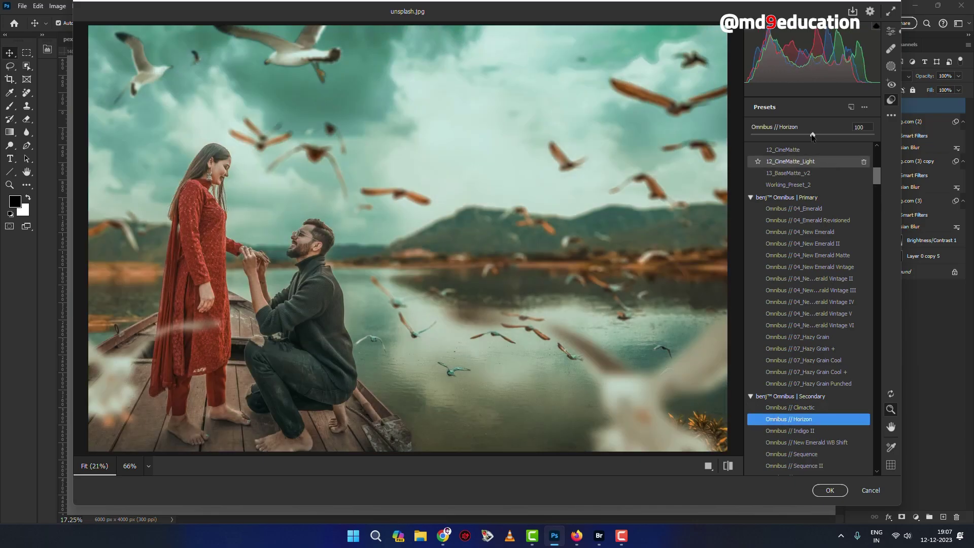
drag(812, 135, 773, 136)
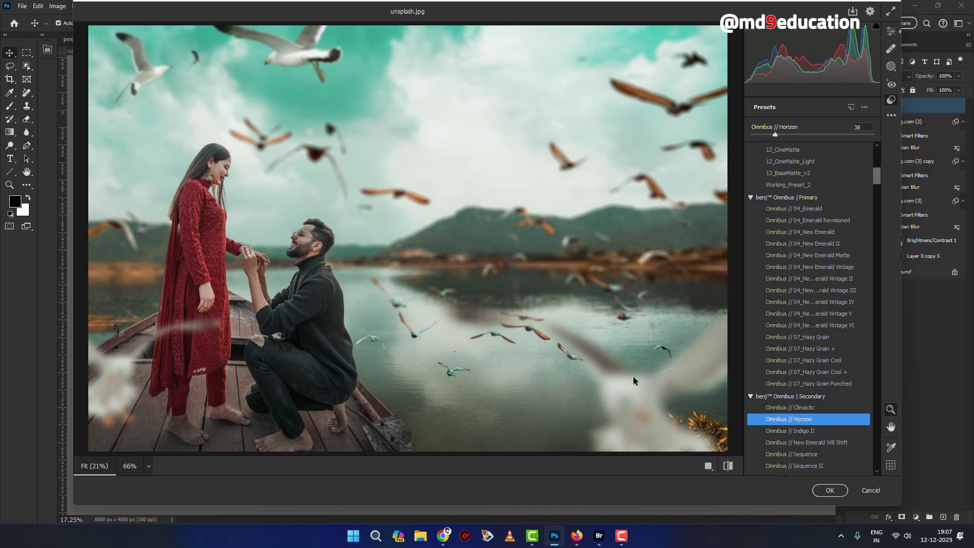
click(825, 491)
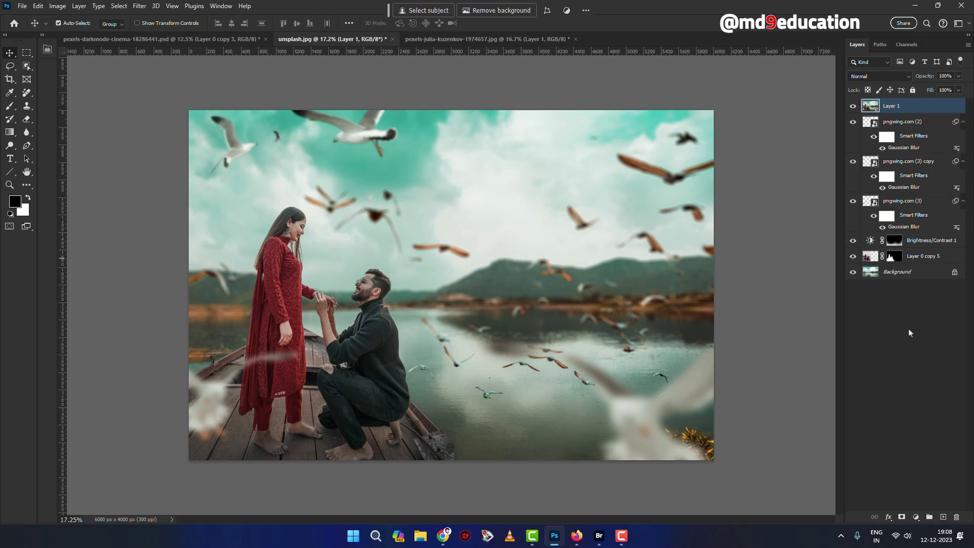
Step: Open the merged, graded layer in Nik 6 Color Efex and move the before/after divider between the man and the woman
click(139, 6)
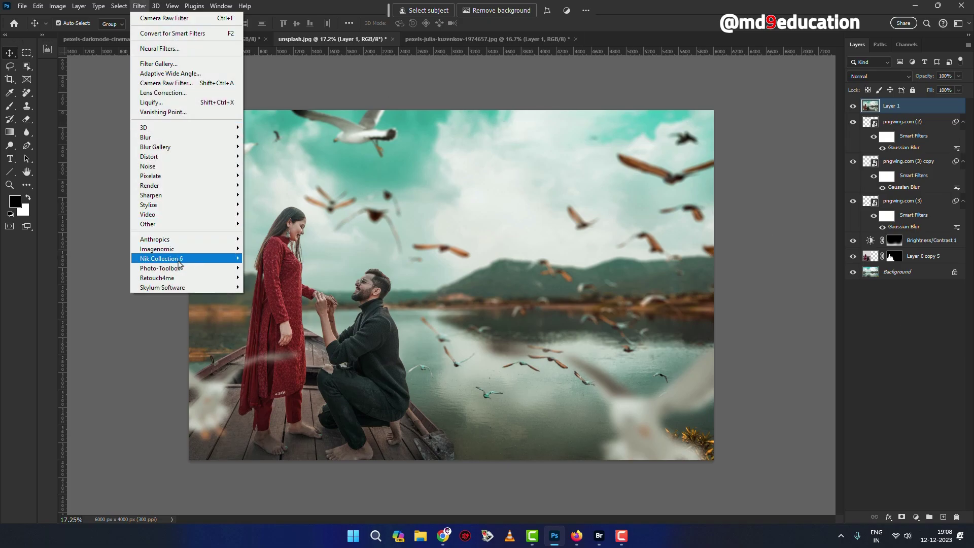
click(656, 276)
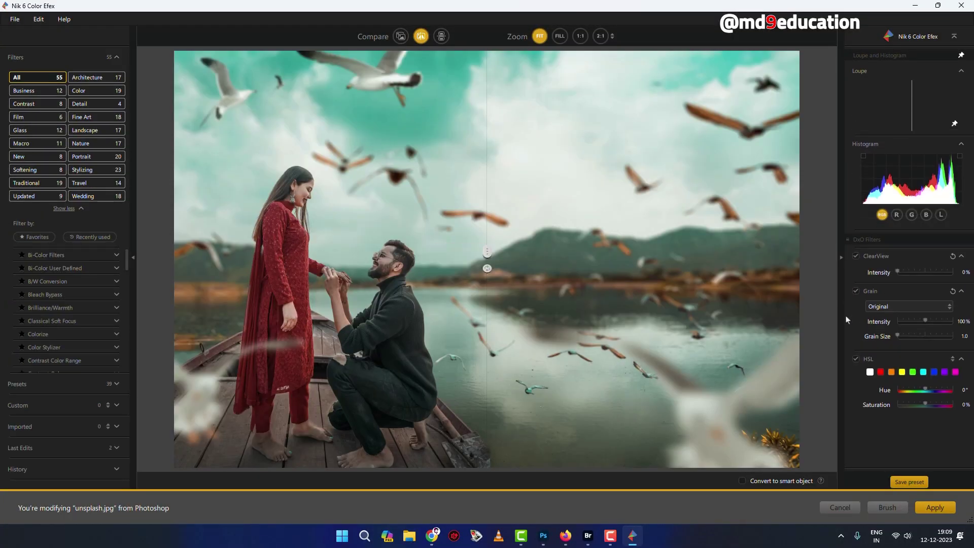
drag(481, 256, 346, 274)
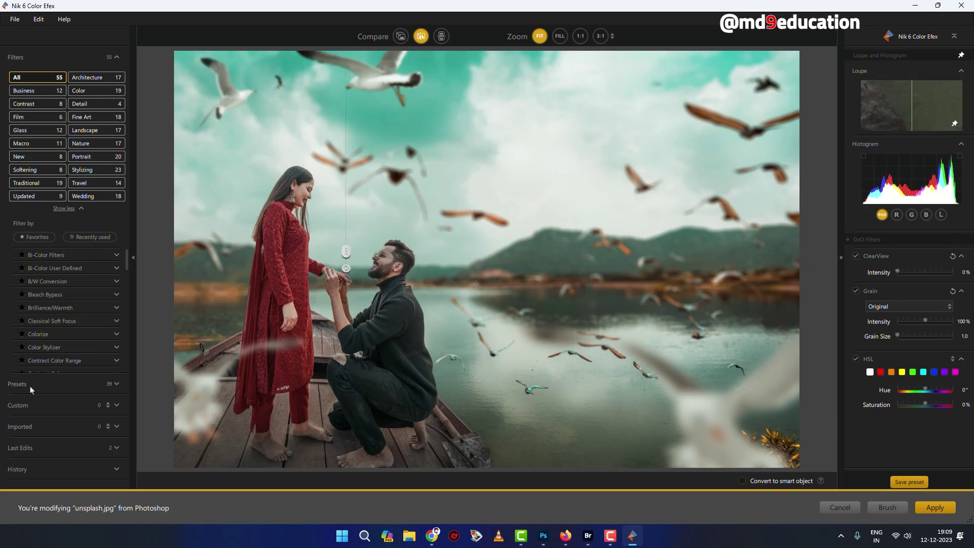
Step: Try the Cross Processing, Dark Contrasts, Detail Extractor and Cross Balance filters on the image
scroll(51, 340, down, 3)
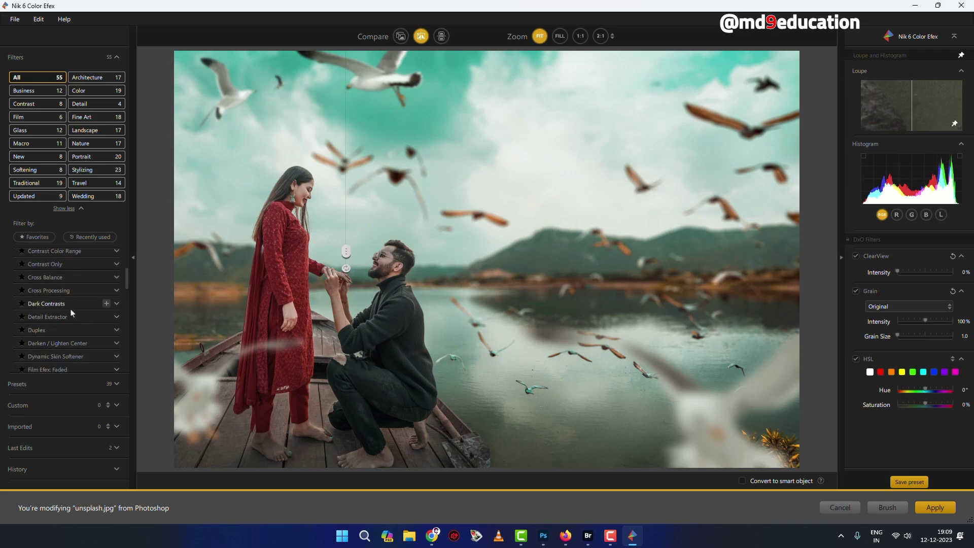
click(56, 291)
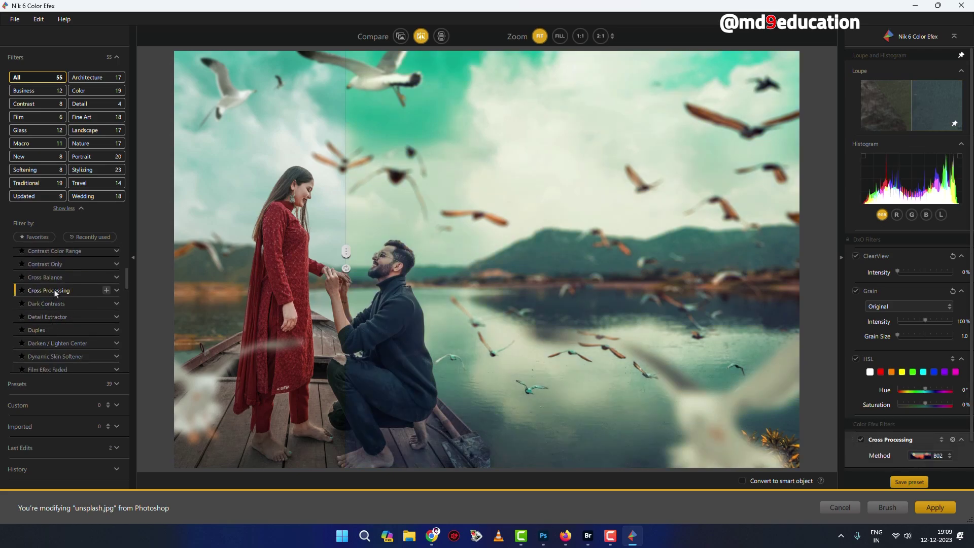
click(56, 304)
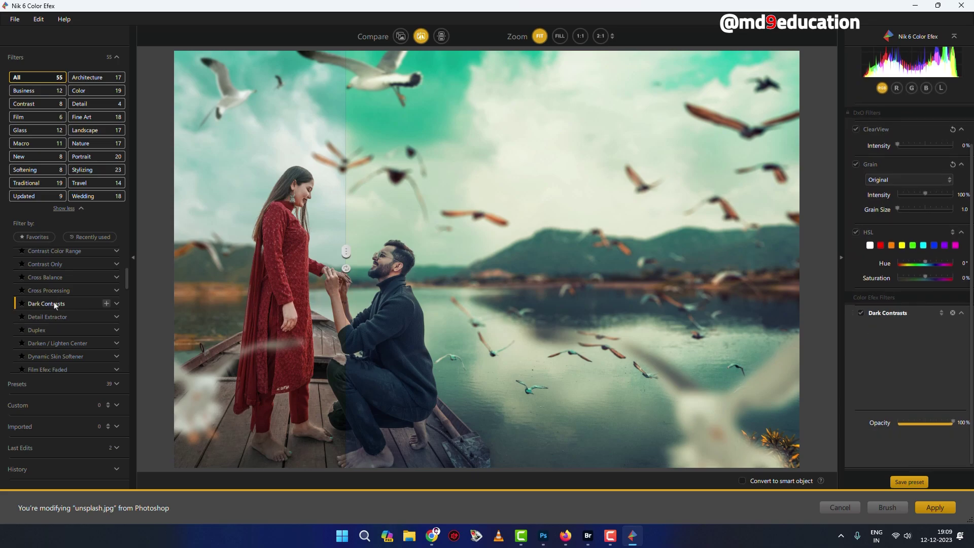
click(53, 317)
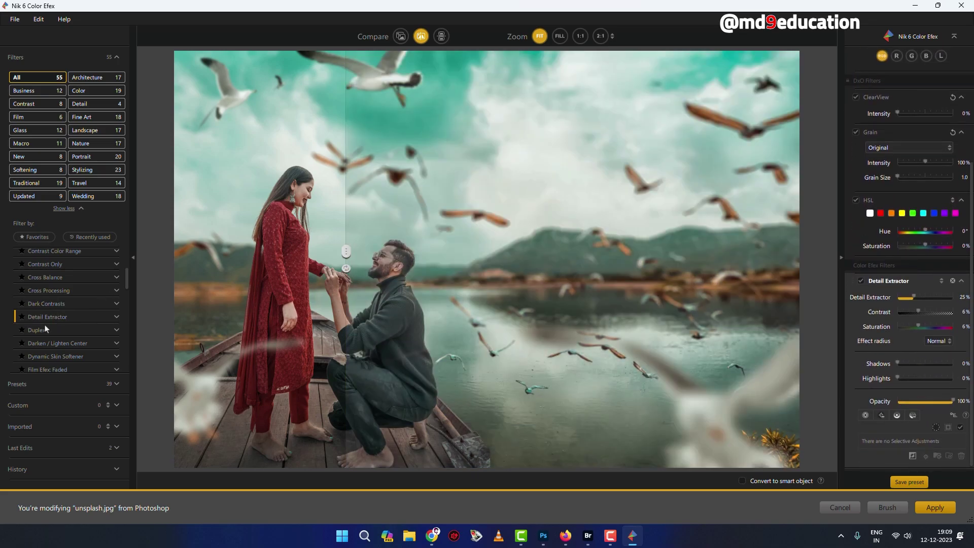
click(48, 279)
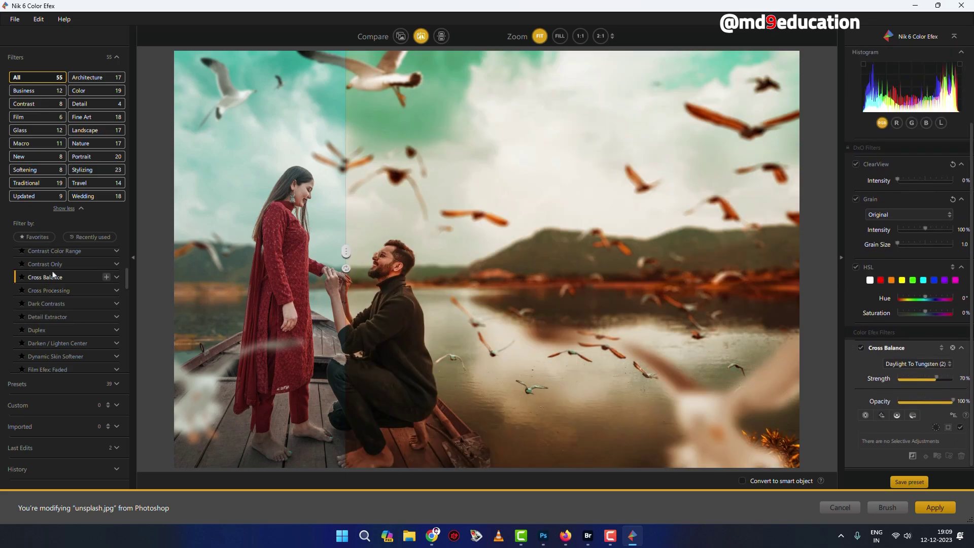
Step: Use the Contrast Only filter with its opacity set to 21% and compare before and after across the couple
click(50, 264)
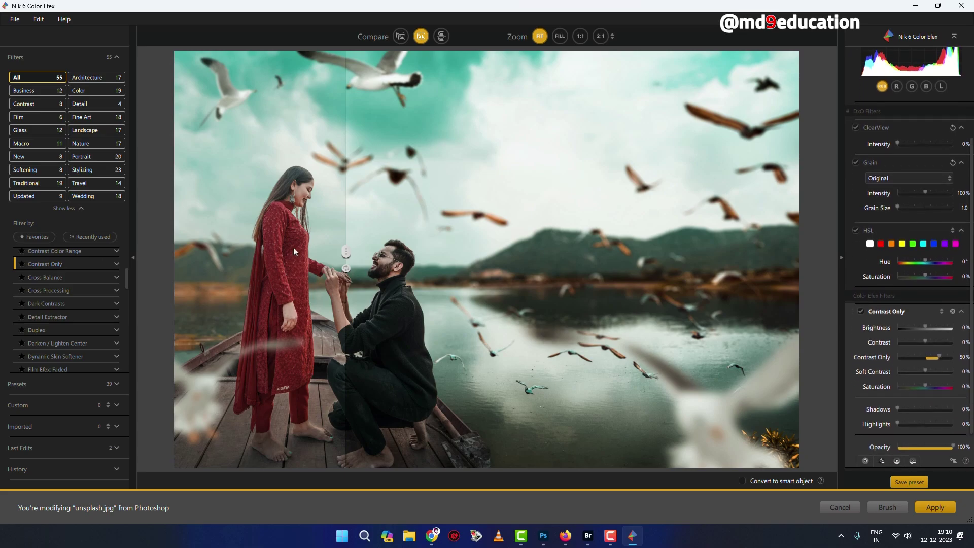
scroll(908, 304, down, 2)
drag(952, 401, 911, 406)
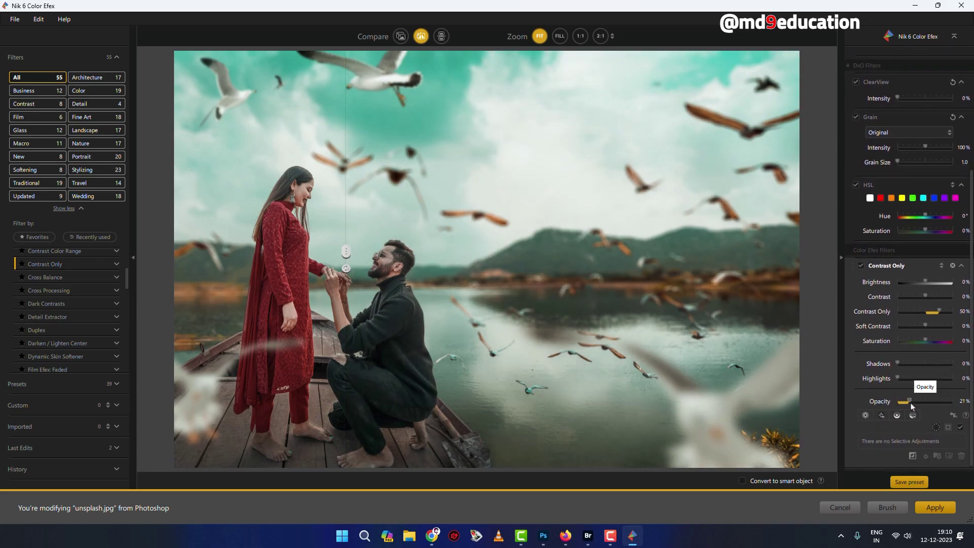
drag(348, 258, 384, 258)
mouse_move(345, 308)
mouse_down()
mouse_move(288, 307)
mouse_move(334, 307)
mouse_up()
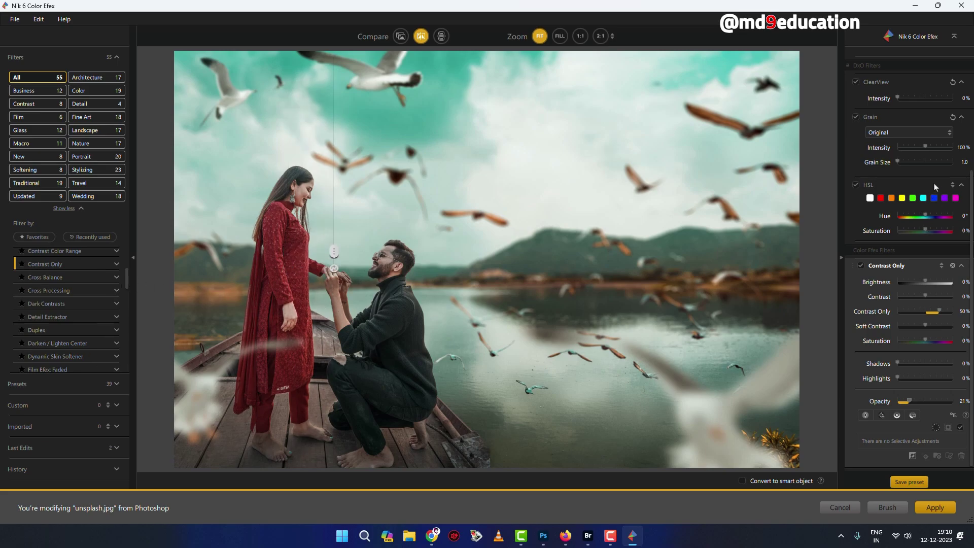
Step: Slightly raise the ClearView intensity and the Contrast Only brightness, compare the result, and apply it back to Photoshop as a new layer
drag(898, 99, 861, 107)
drag(899, 100, 903, 101)
drag(925, 282, 929, 283)
drag(334, 252, 319, 223)
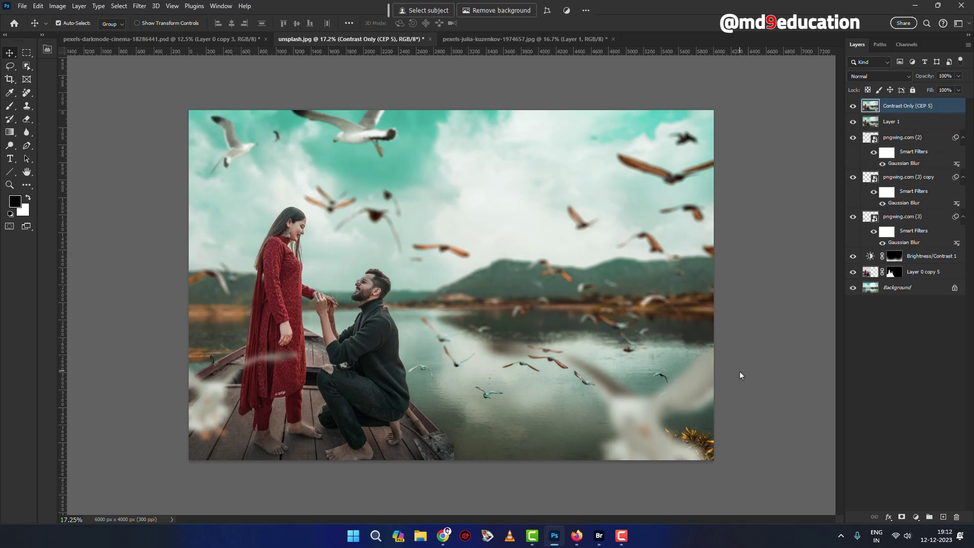
Step: Add an Exposure adjustment layer on top of the stack with exposure set to -1.87
click(928, 511)
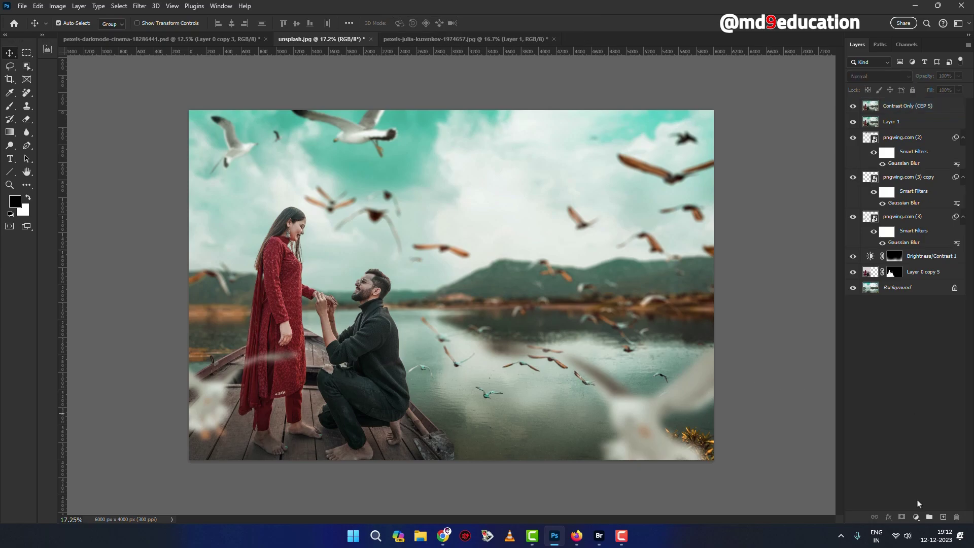
click(916, 516)
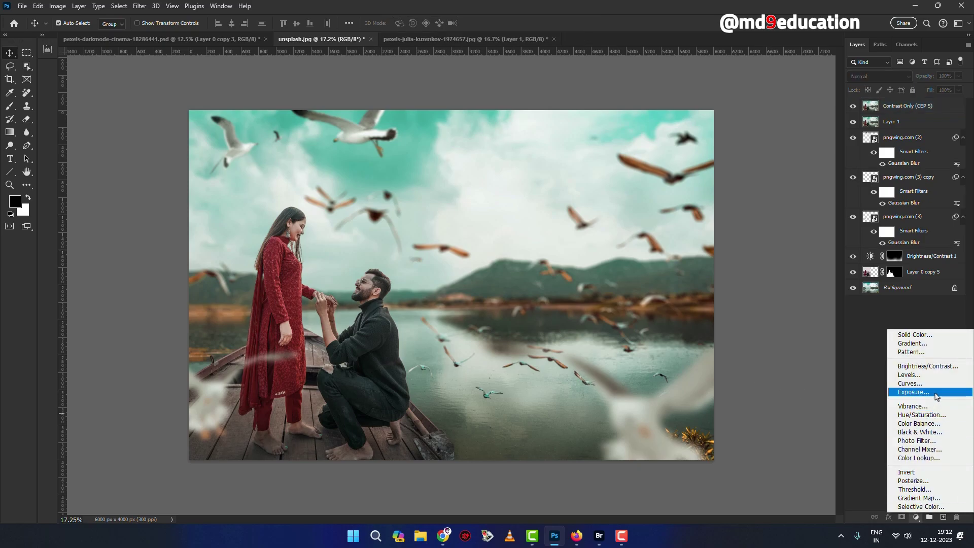
click(937, 392)
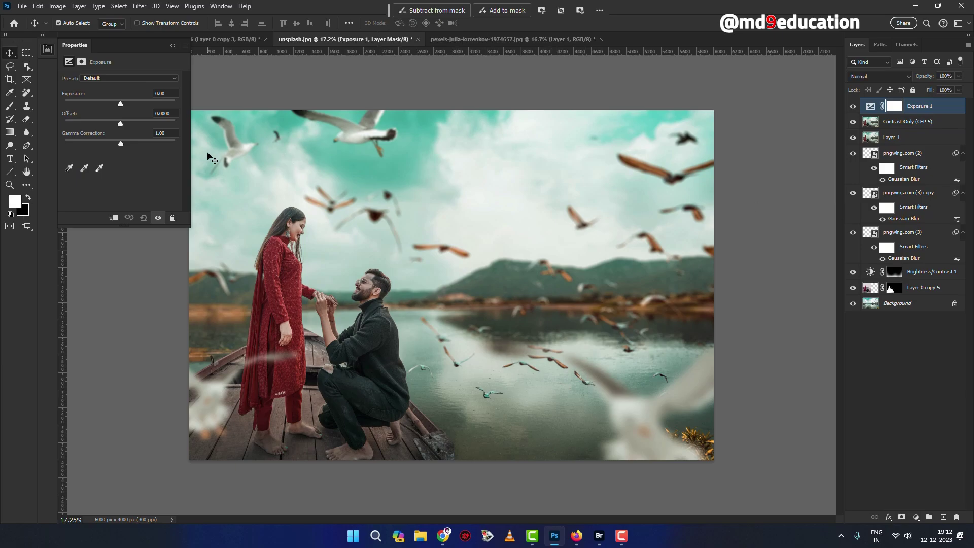
drag(122, 109, 106, 110)
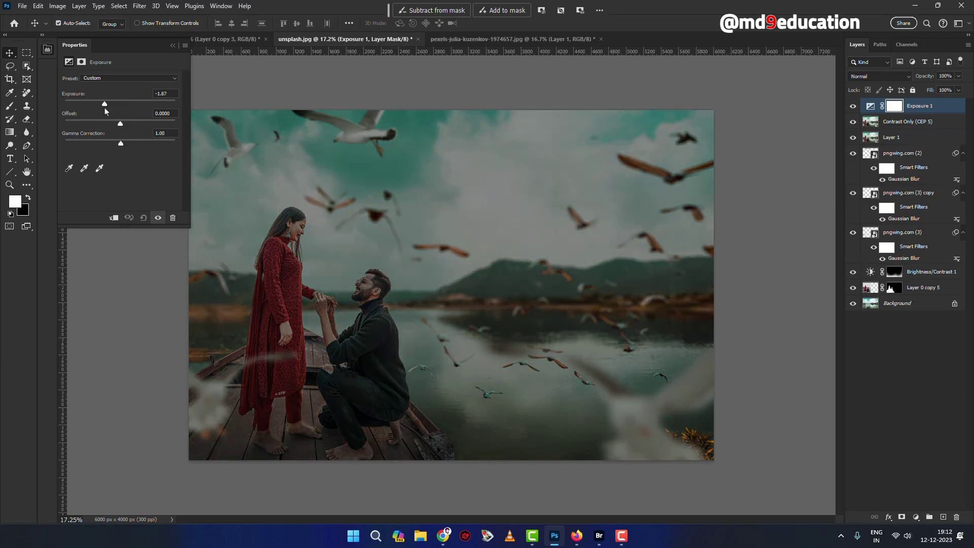
Step: Fill the Exposure mask with a reversed radial black-to-white gradient centred on the couple, keeping the darkening on the outer areas, and close its properties
click(10, 132)
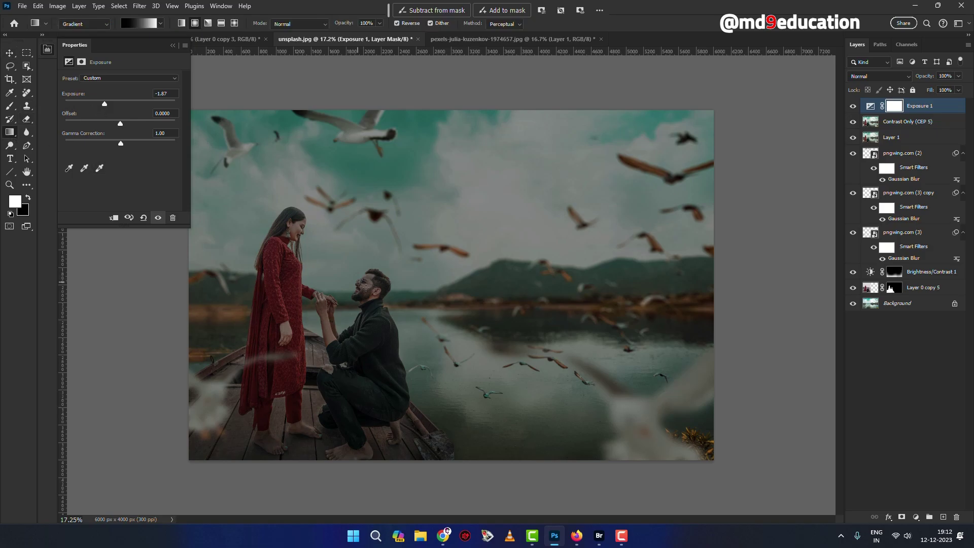
drag(342, 288, 671, 131)
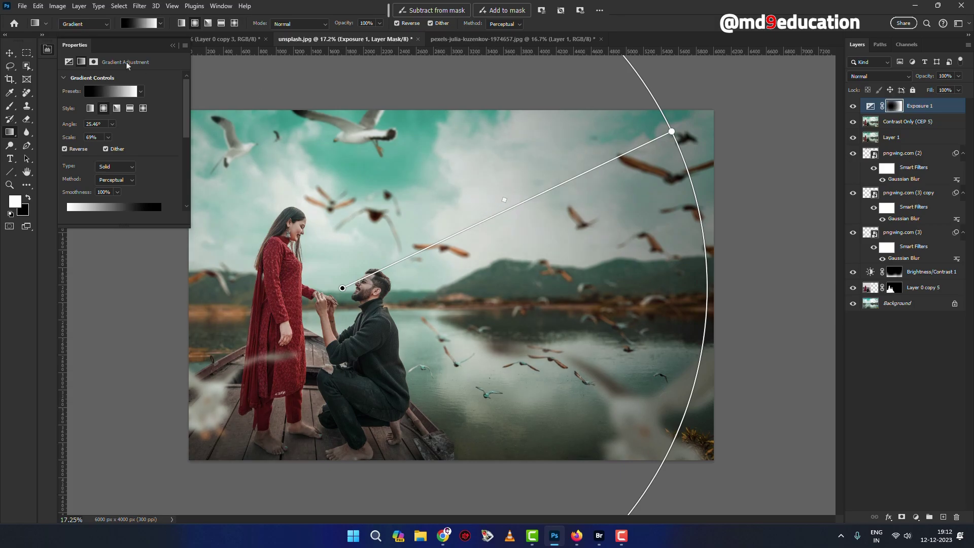
click(8, 53)
click(172, 46)
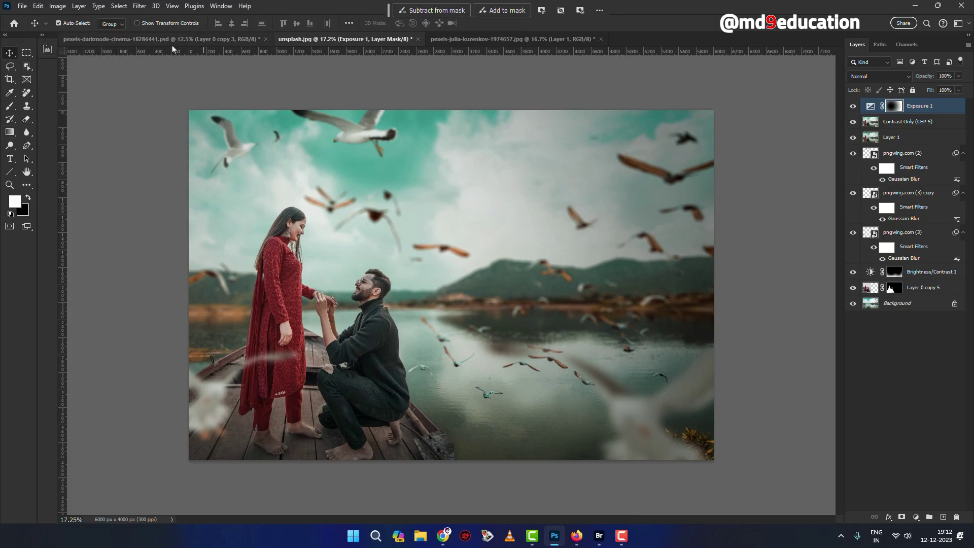
Step: Show the Libraries panel and copy the "for the wedding of" title design from 01.psd into unsplash.jpg
click(221, 6)
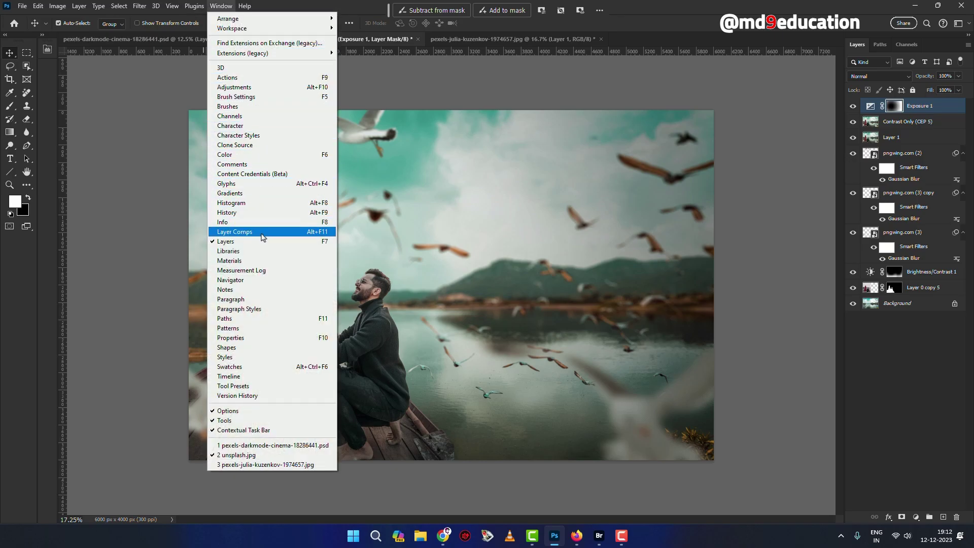
click(254, 250)
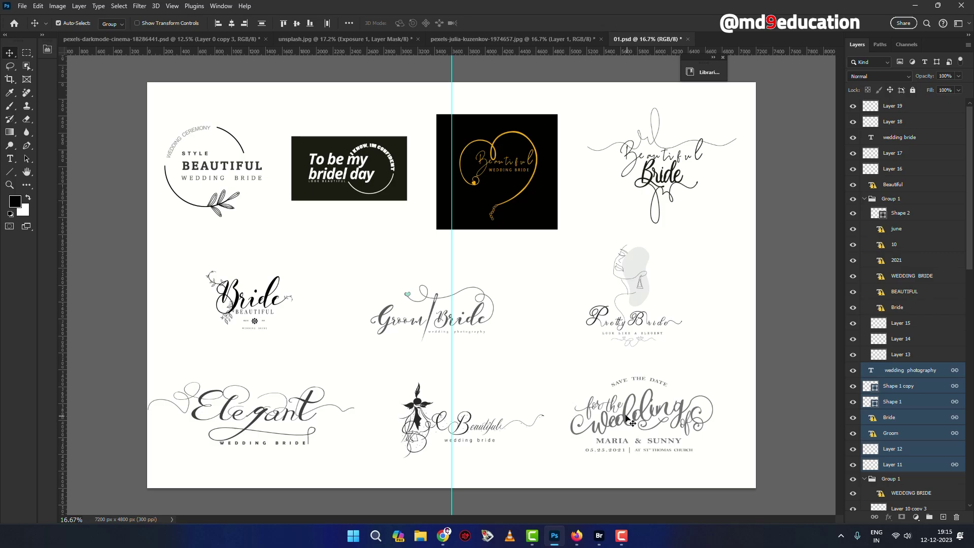
drag(625, 418, 404, 41)
drag(508, 182, 511, 184)
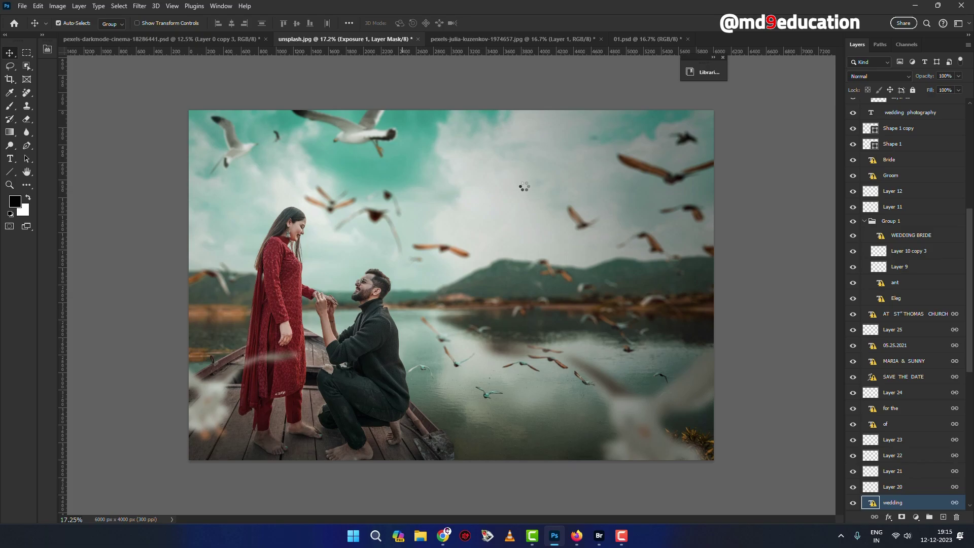
Step: Place the wedding title in the sky above the lake and group all its layers
drag(675, 344, 467, 190)
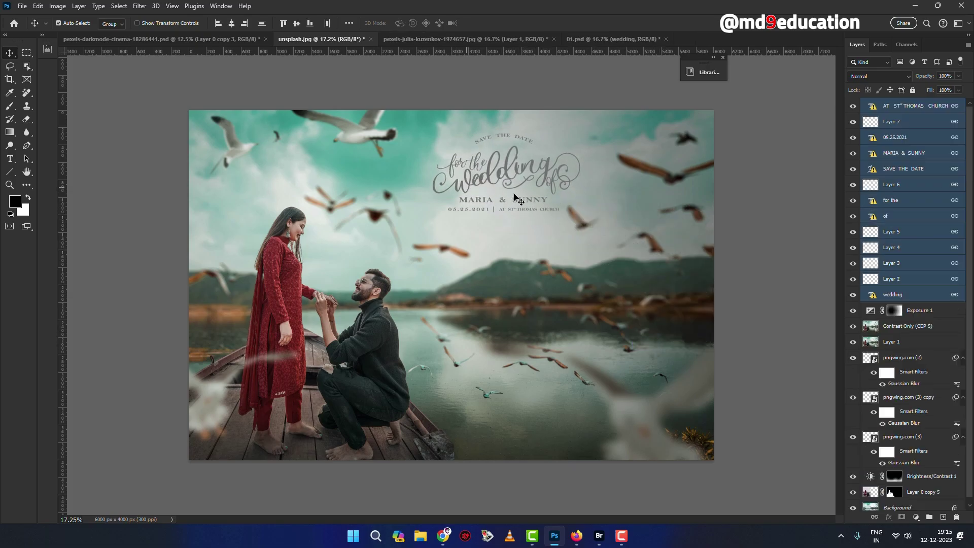
drag(528, 175, 525, 173)
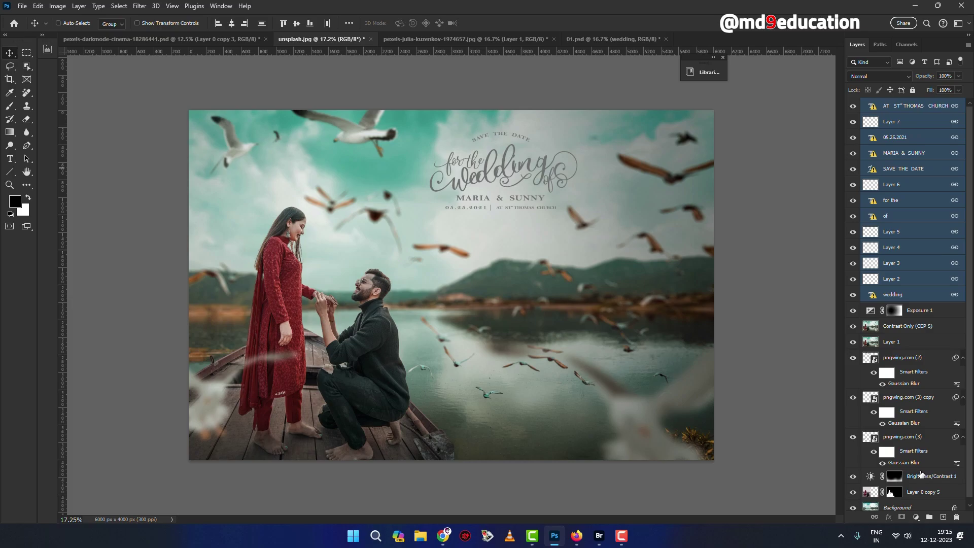
key(ctrl+g)
click(576, 166)
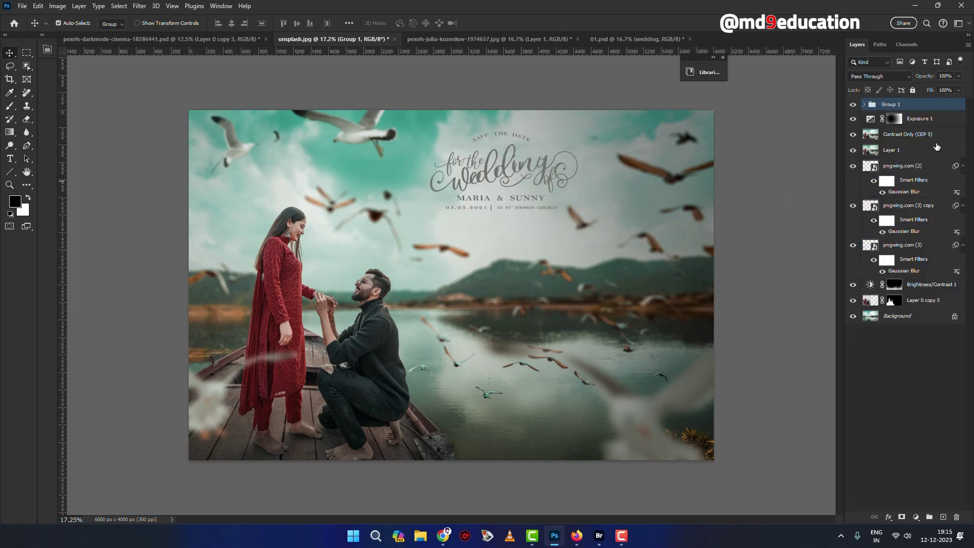
Step: Add a Color Overlay to the wedding title group in dark red 7a3330 sampled from the woman's dress, at 64% opacity
click(917, 518)
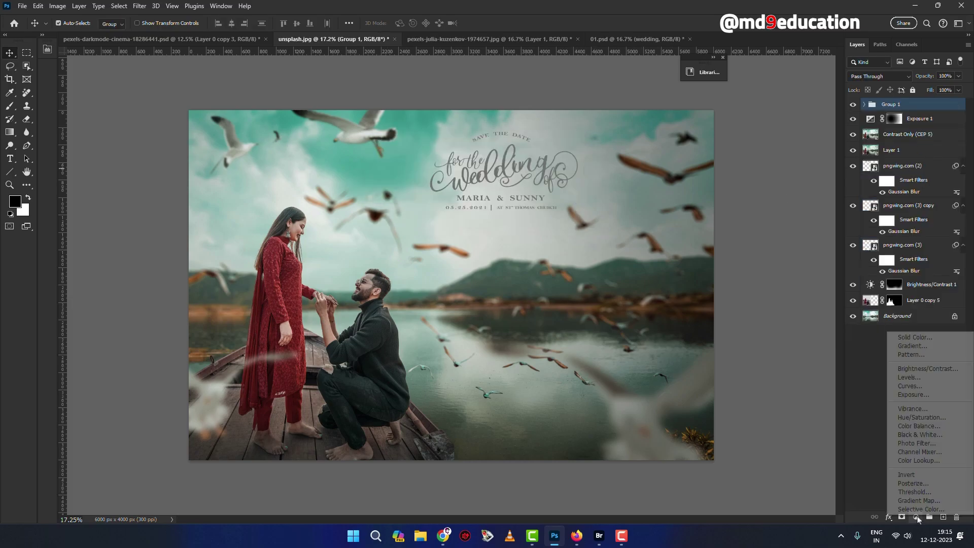
click(889, 518)
click(889, 518)
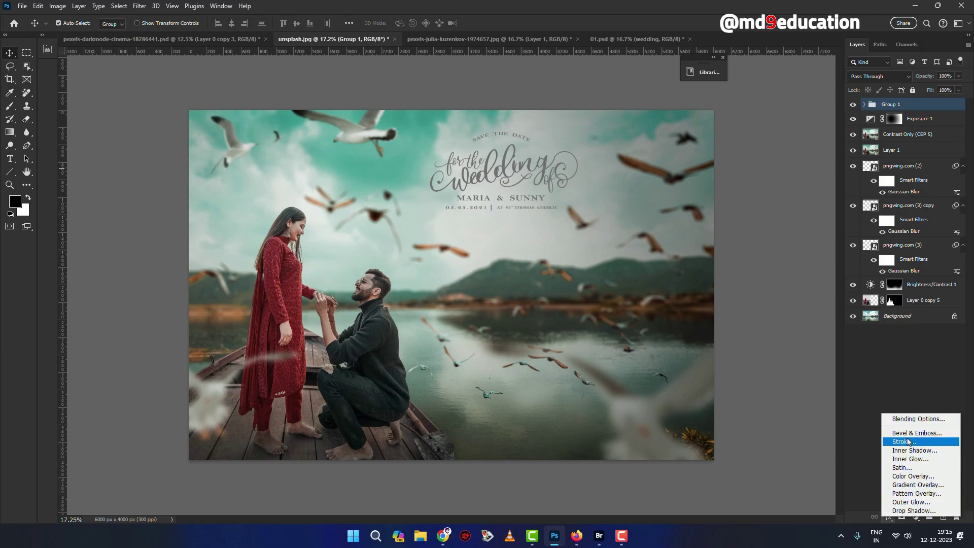
click(916, 484)
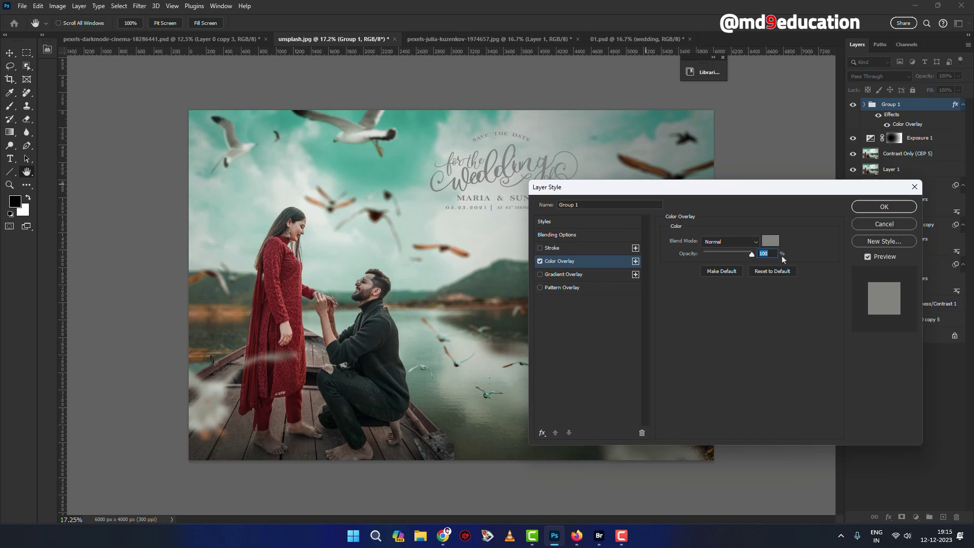
click(770, 240)
text(ffffff)
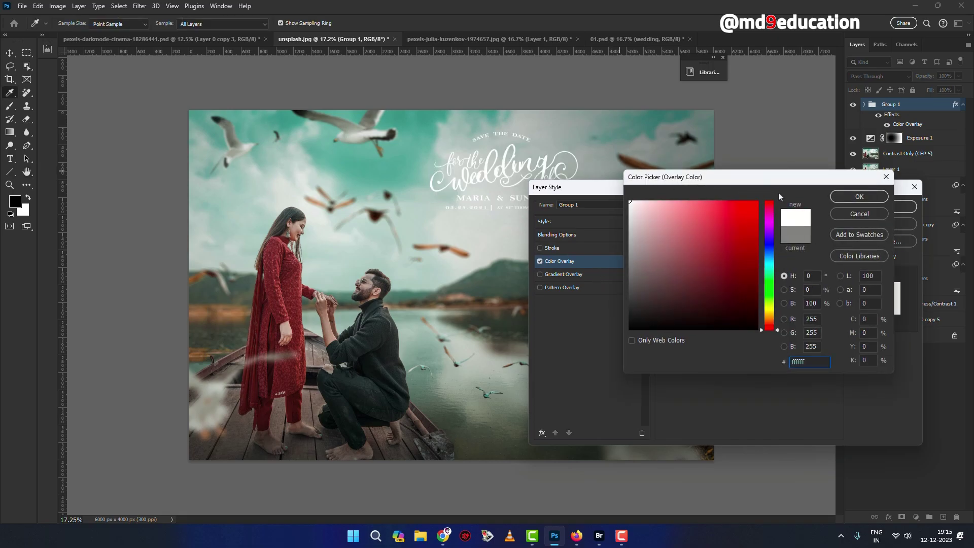
click(748, 208)
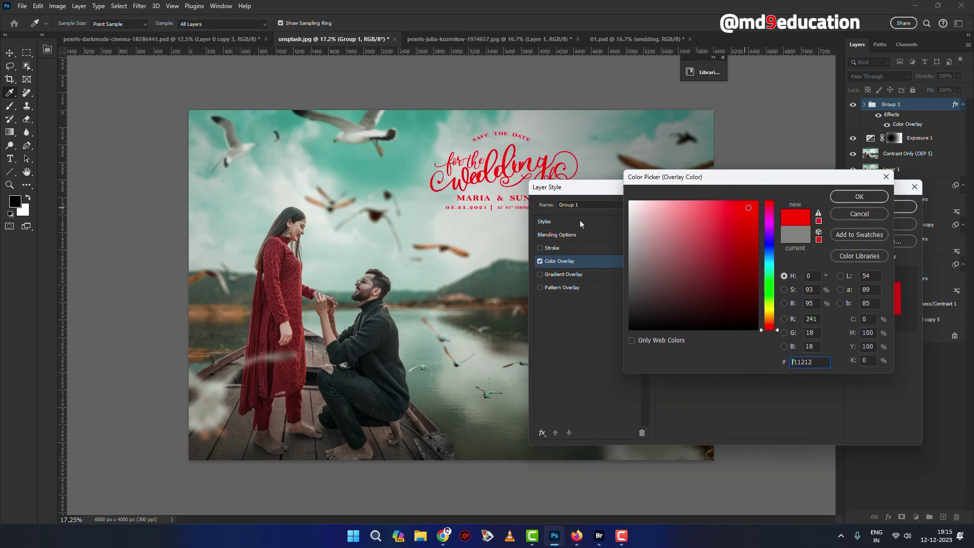
click(283, 263)
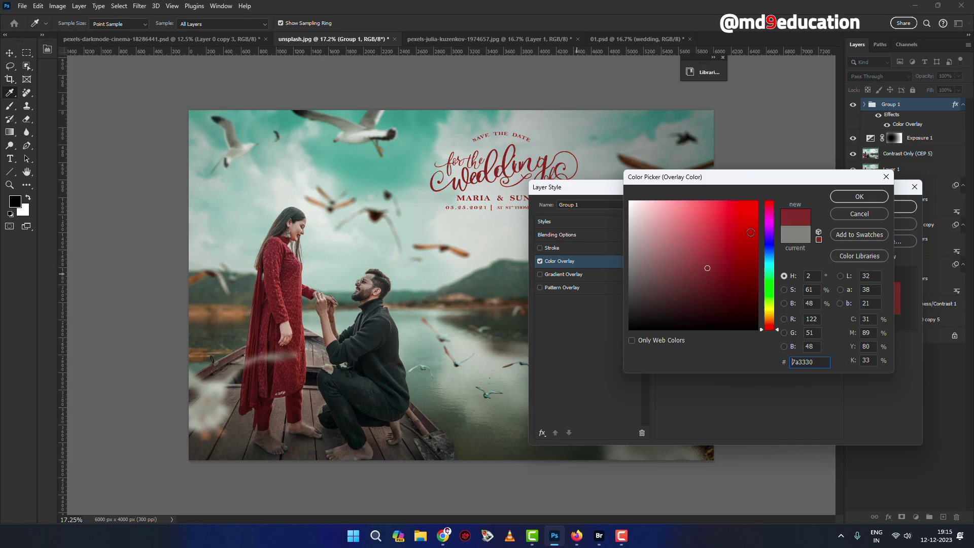
click(859, 197)
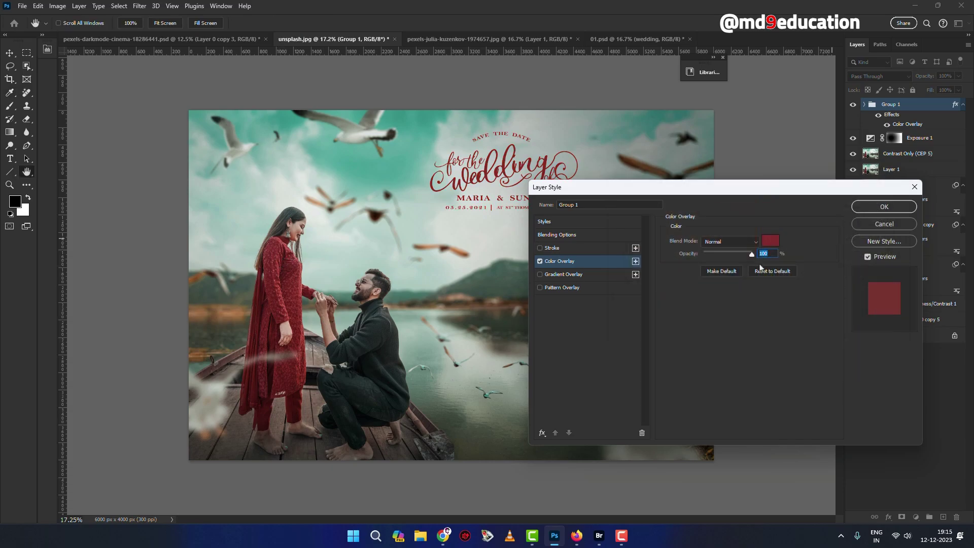
drag(751, 254, 735, 256)
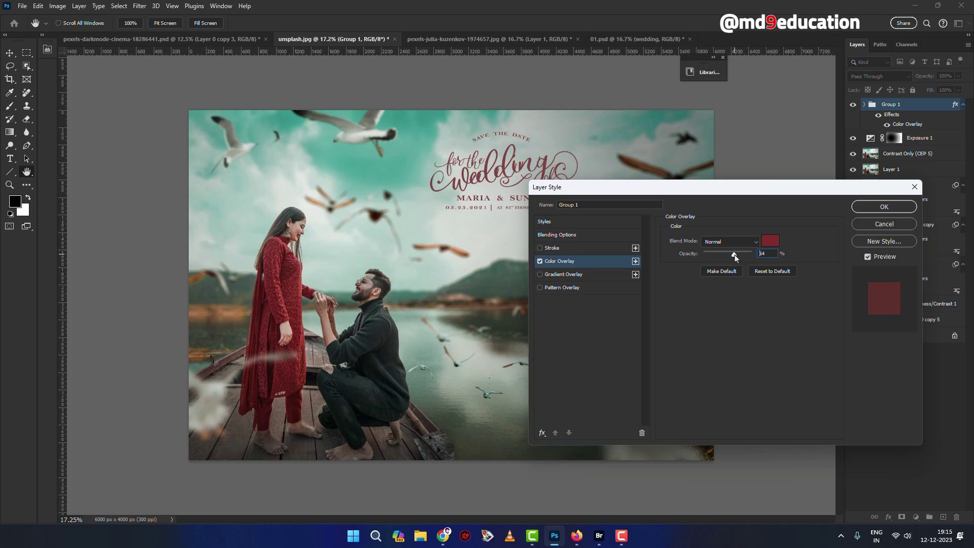
click(908, 208)
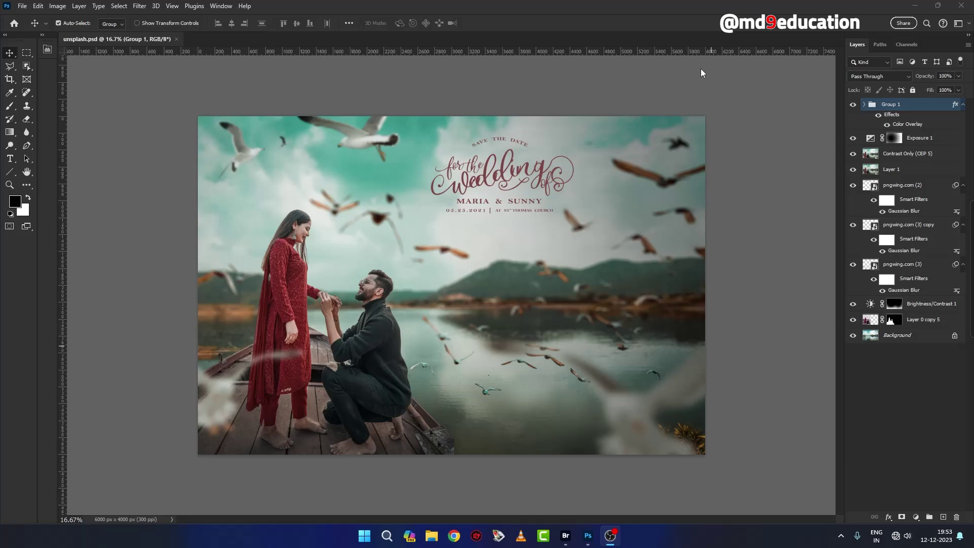
Step: Add a Hue/Saturation adjustment layer on top and shift the sky's Cyans hue to +20 using on-image adjustment, then close its properties
click(701, 72)
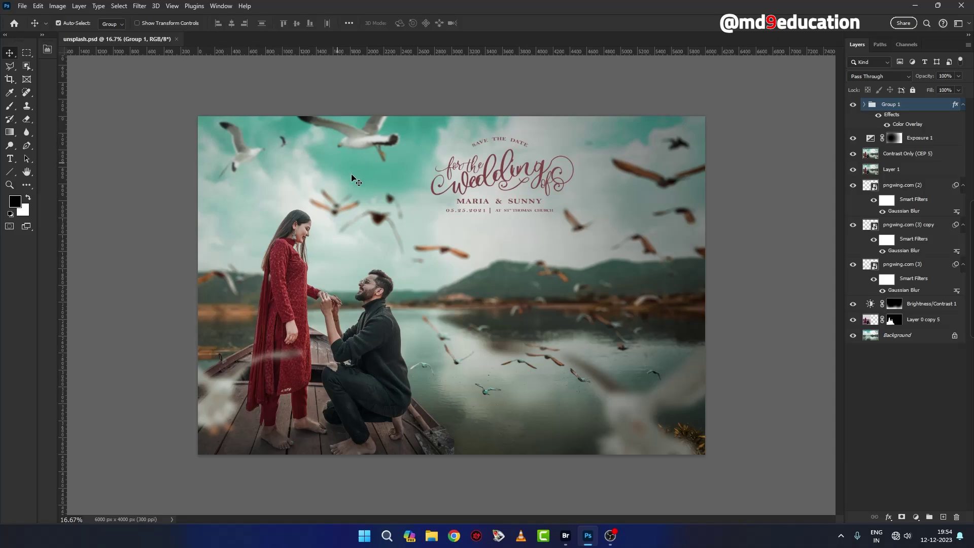
click(916, 518)
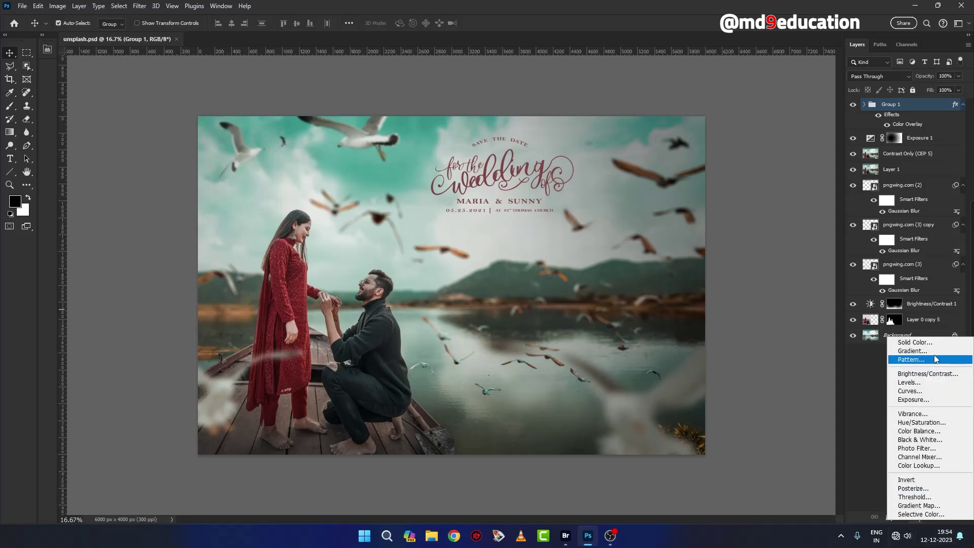
click(937, 425)
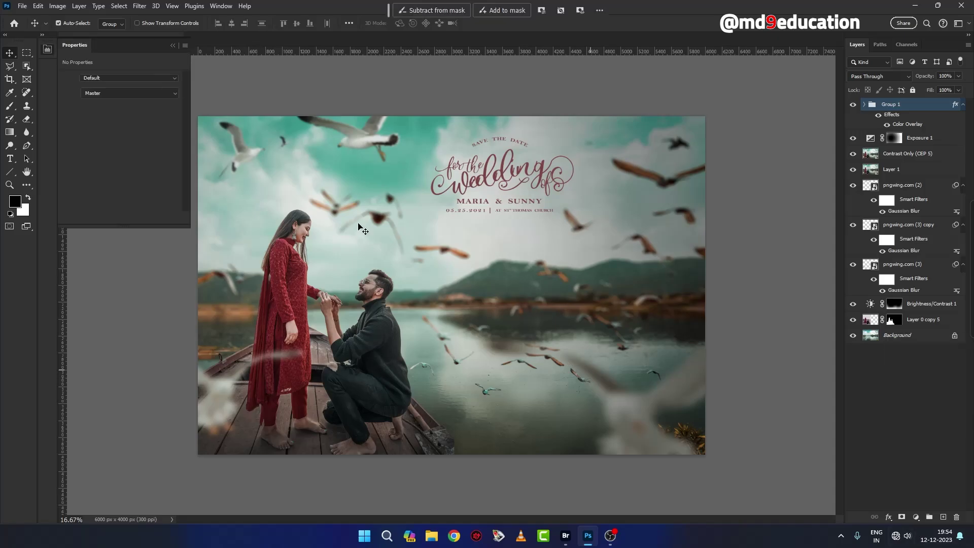
click(69, 92)
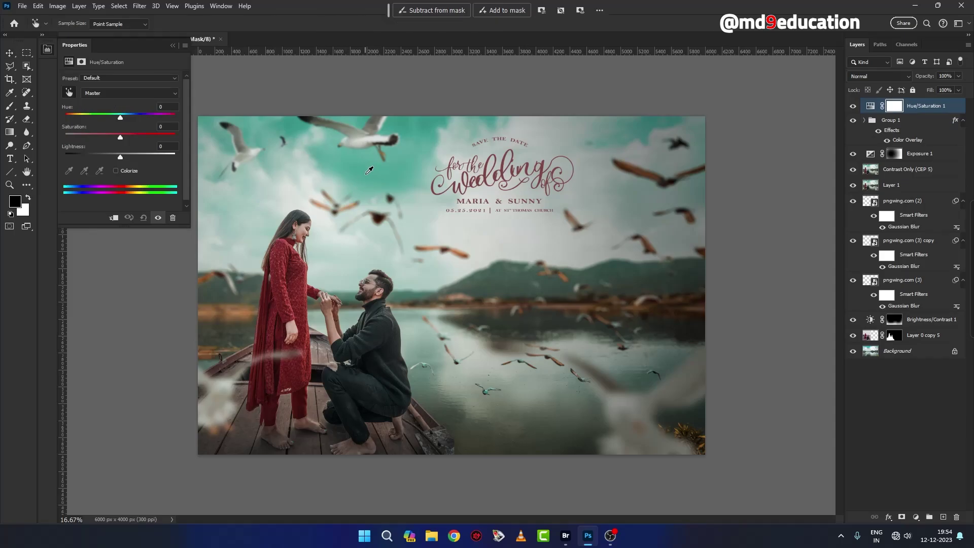
drag(368, 171, 374, 175)
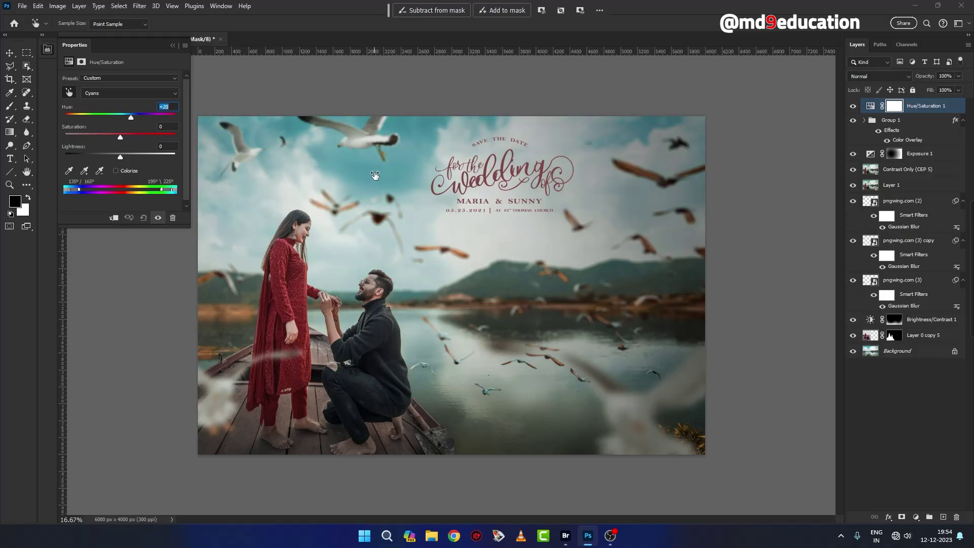
drag(375, 175, 375, 175)
click(175, 44)
Step: Toggle the Hue/Saturation layer's visibility to compare the sky colour with and without it, leaving the layer on
click(853, 106)
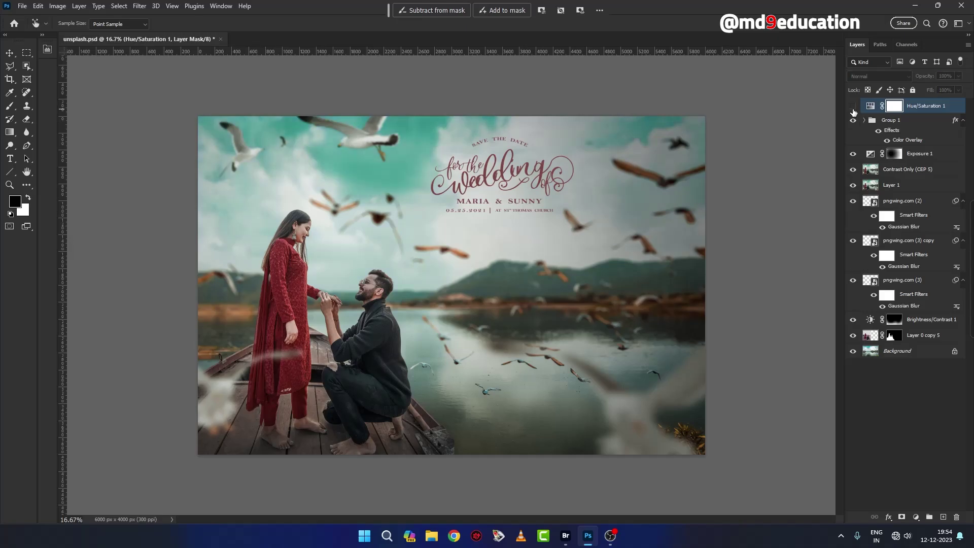
click(853, 106)
click(852, 106)
click(852, 106)
click(612, 541)
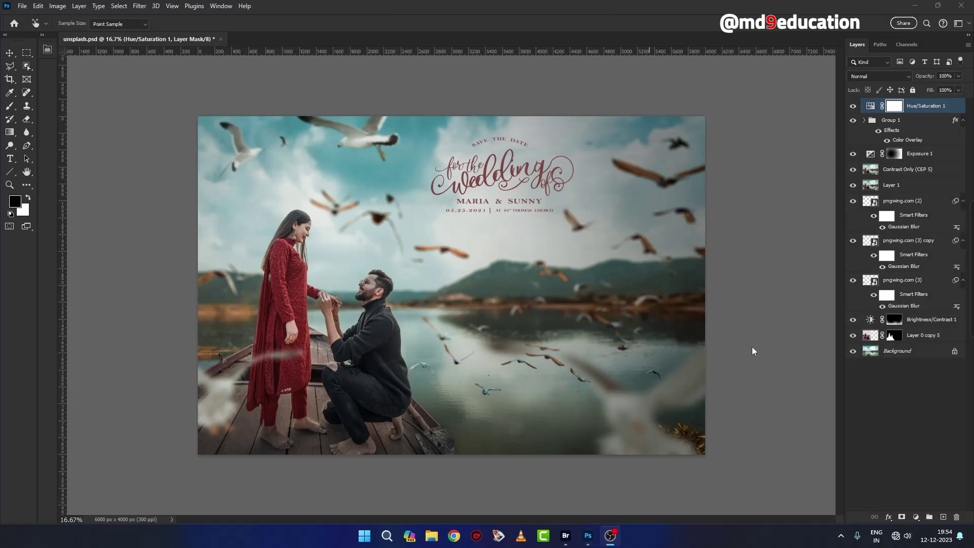